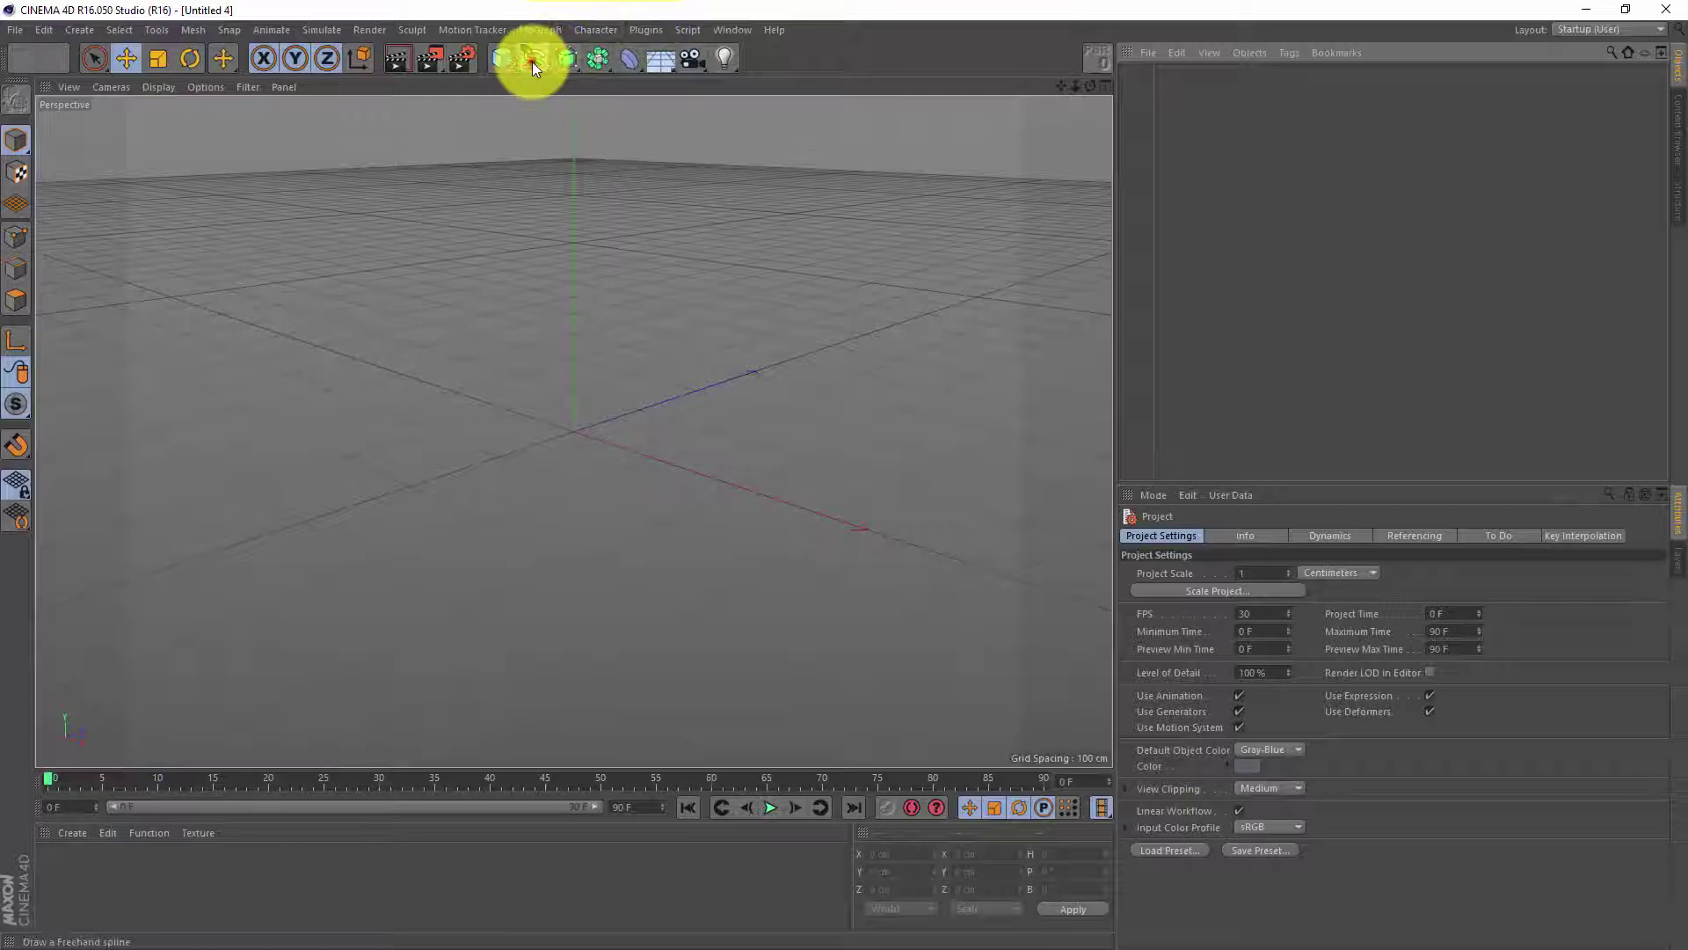
Add a Helix spline and set its Height to 1000 cm
{"action": "left_click", "coordinate": [531, 62]}
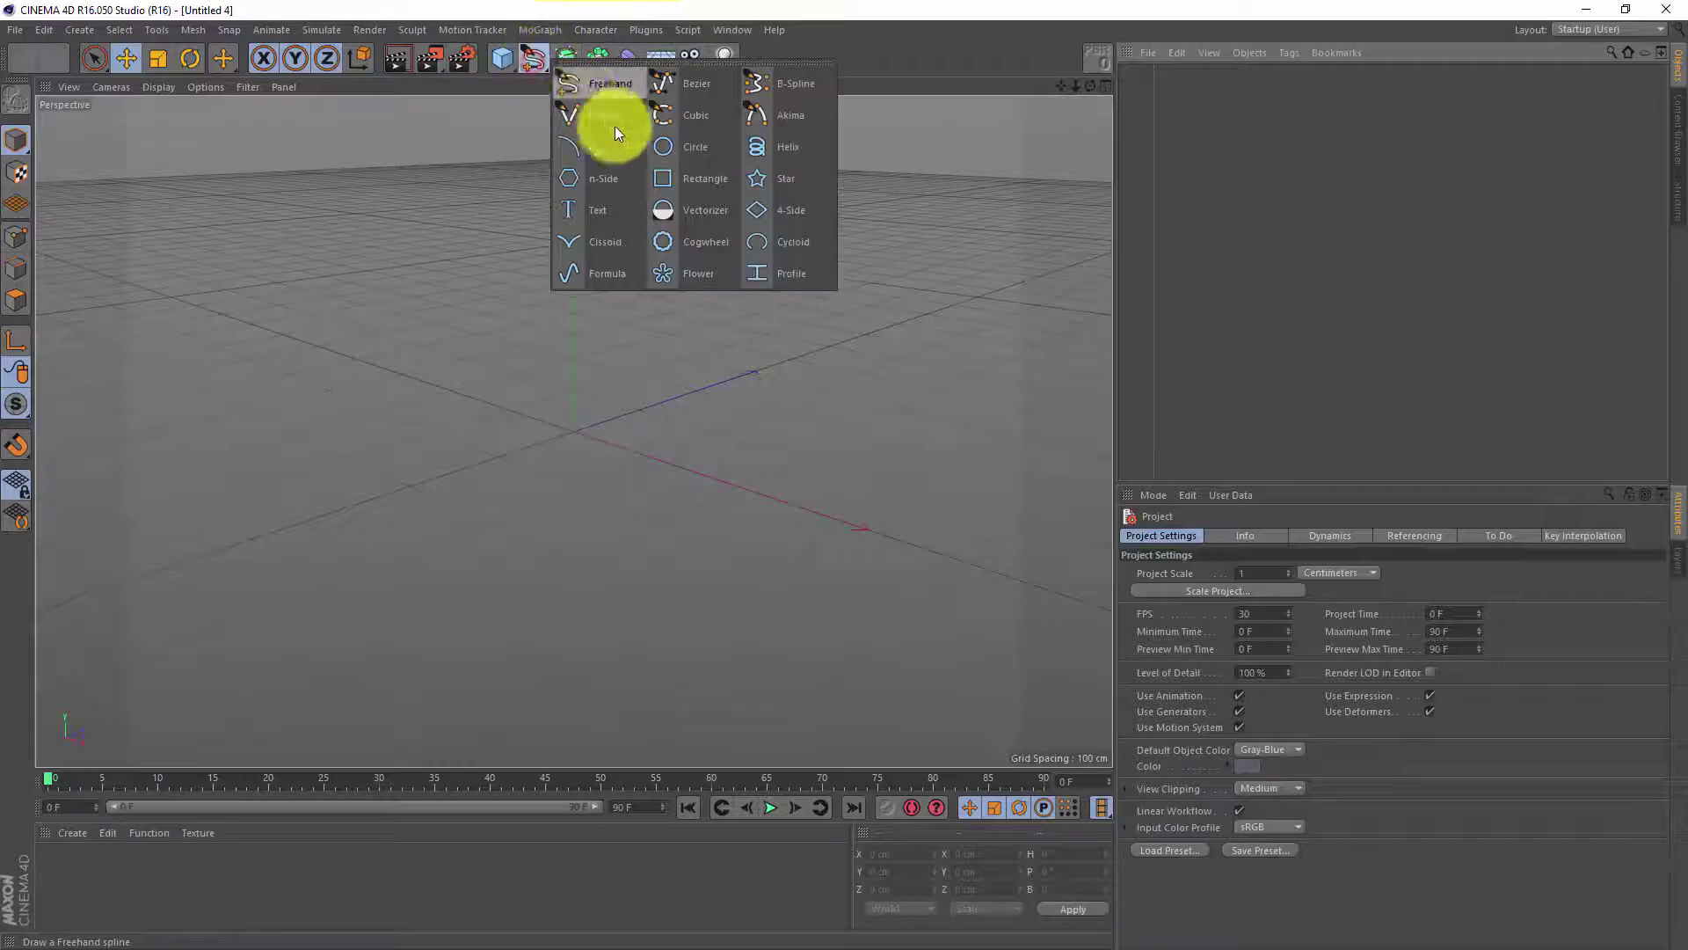
{"action": "left_click", "coordinate": [784, 145]}
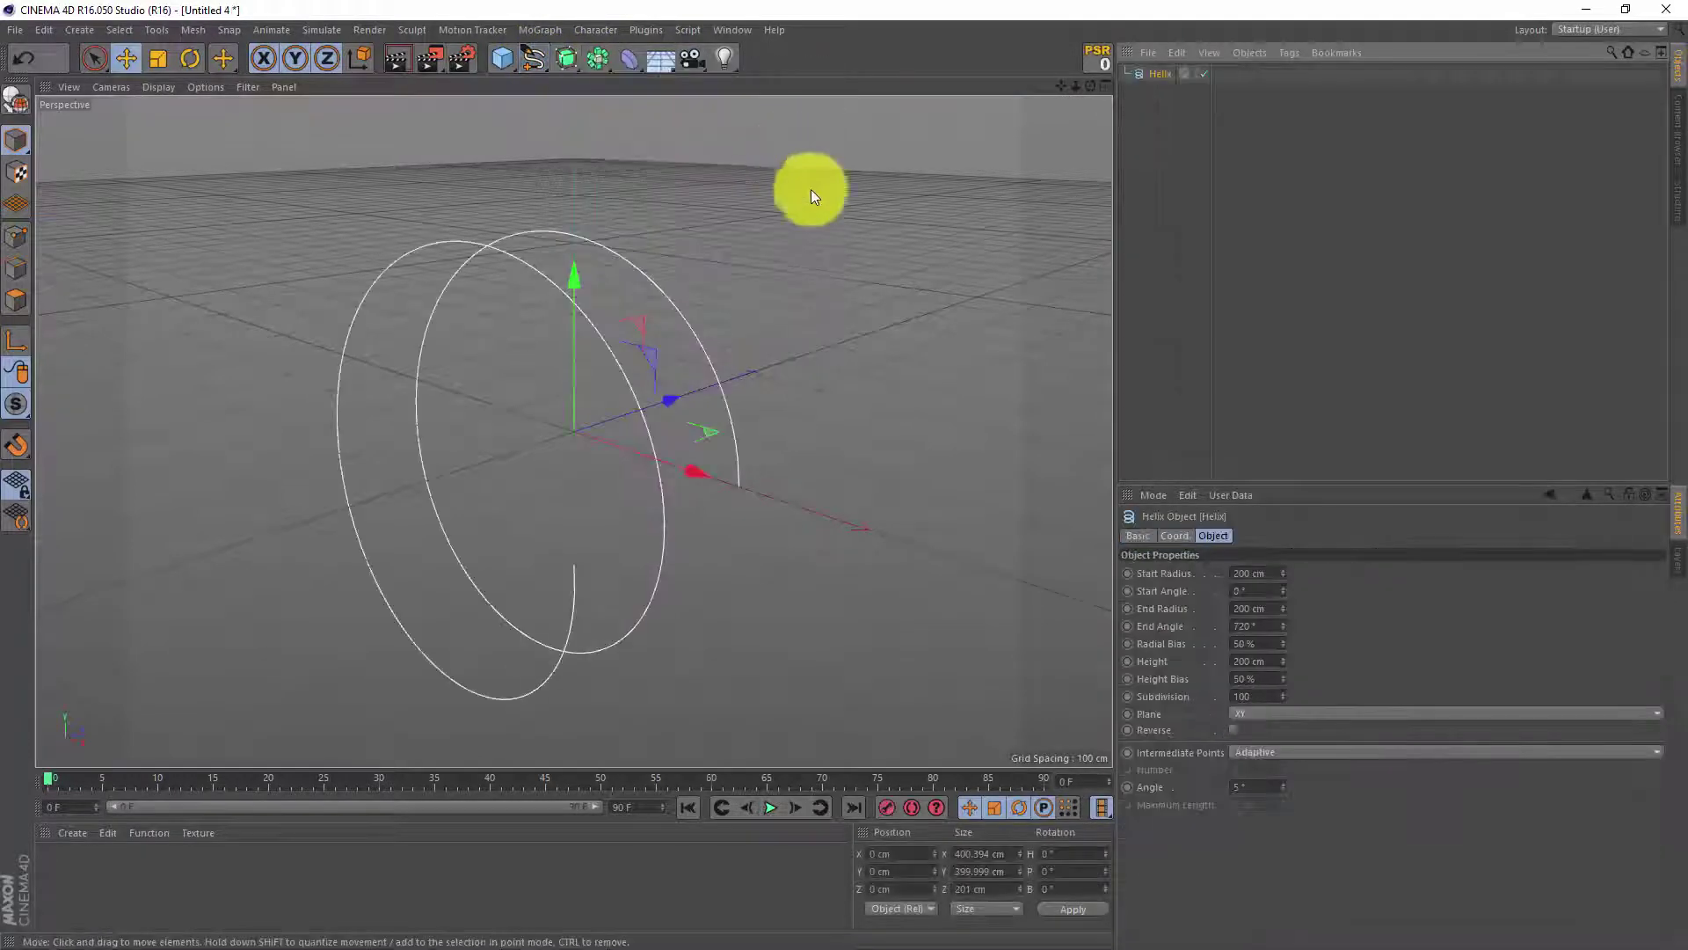
{"action": "left_click", "coordinate": [1268, 659]}
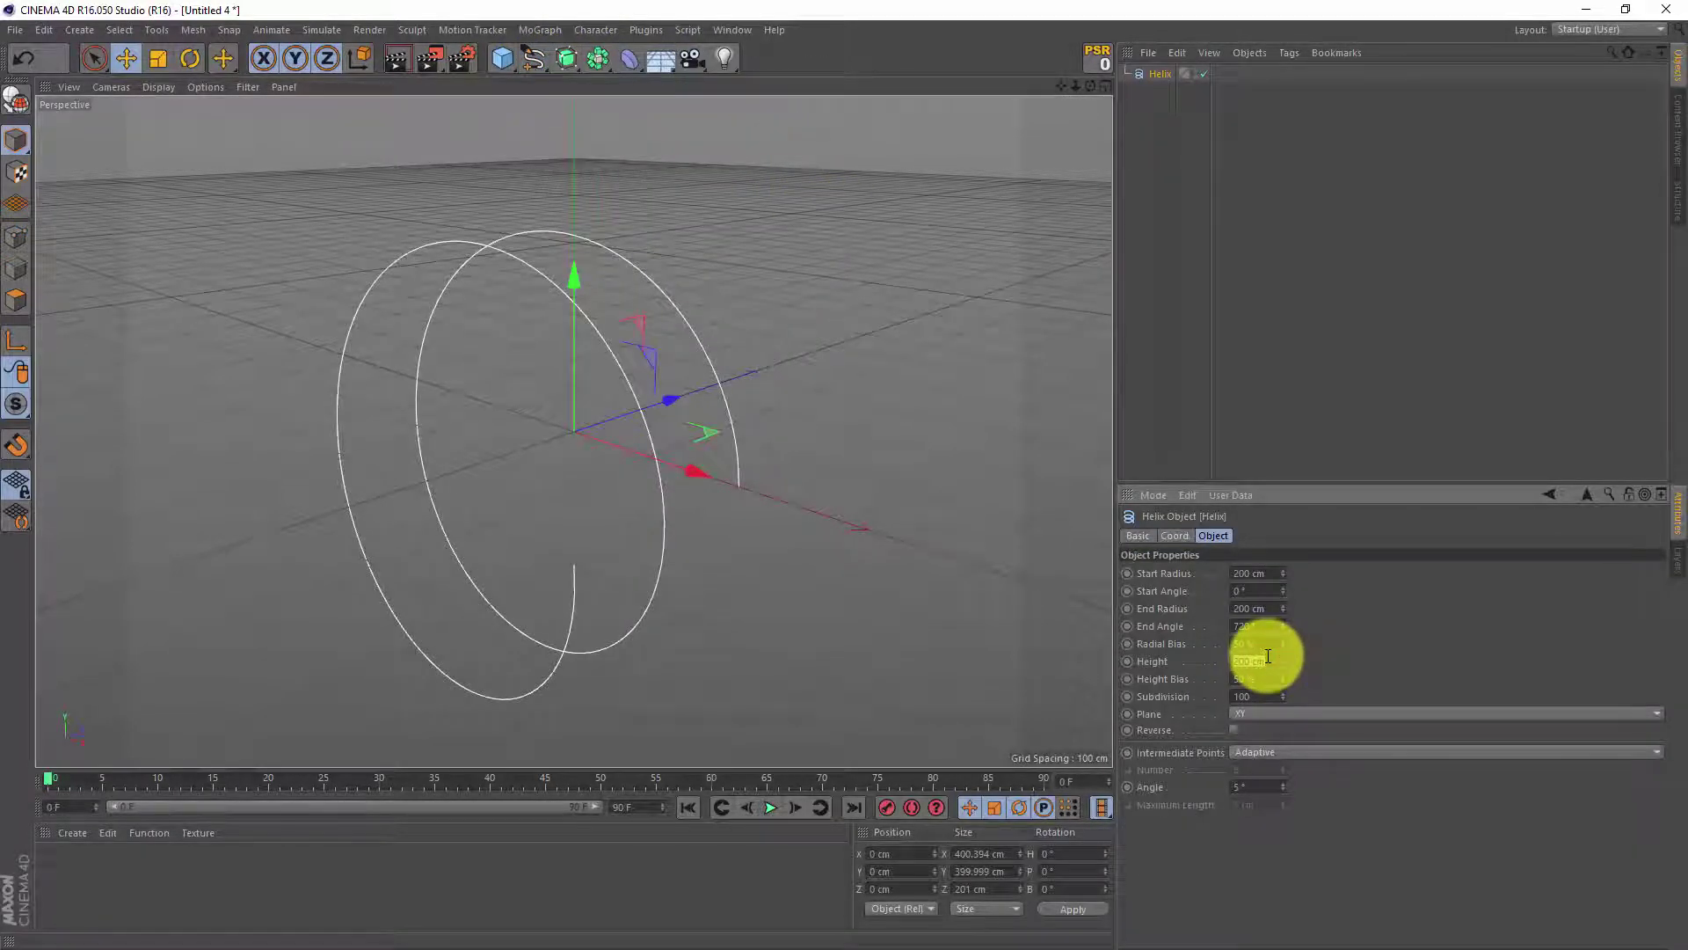
{"action": "type", "text": "1000"}
{"action": "key", "text": "Return"}
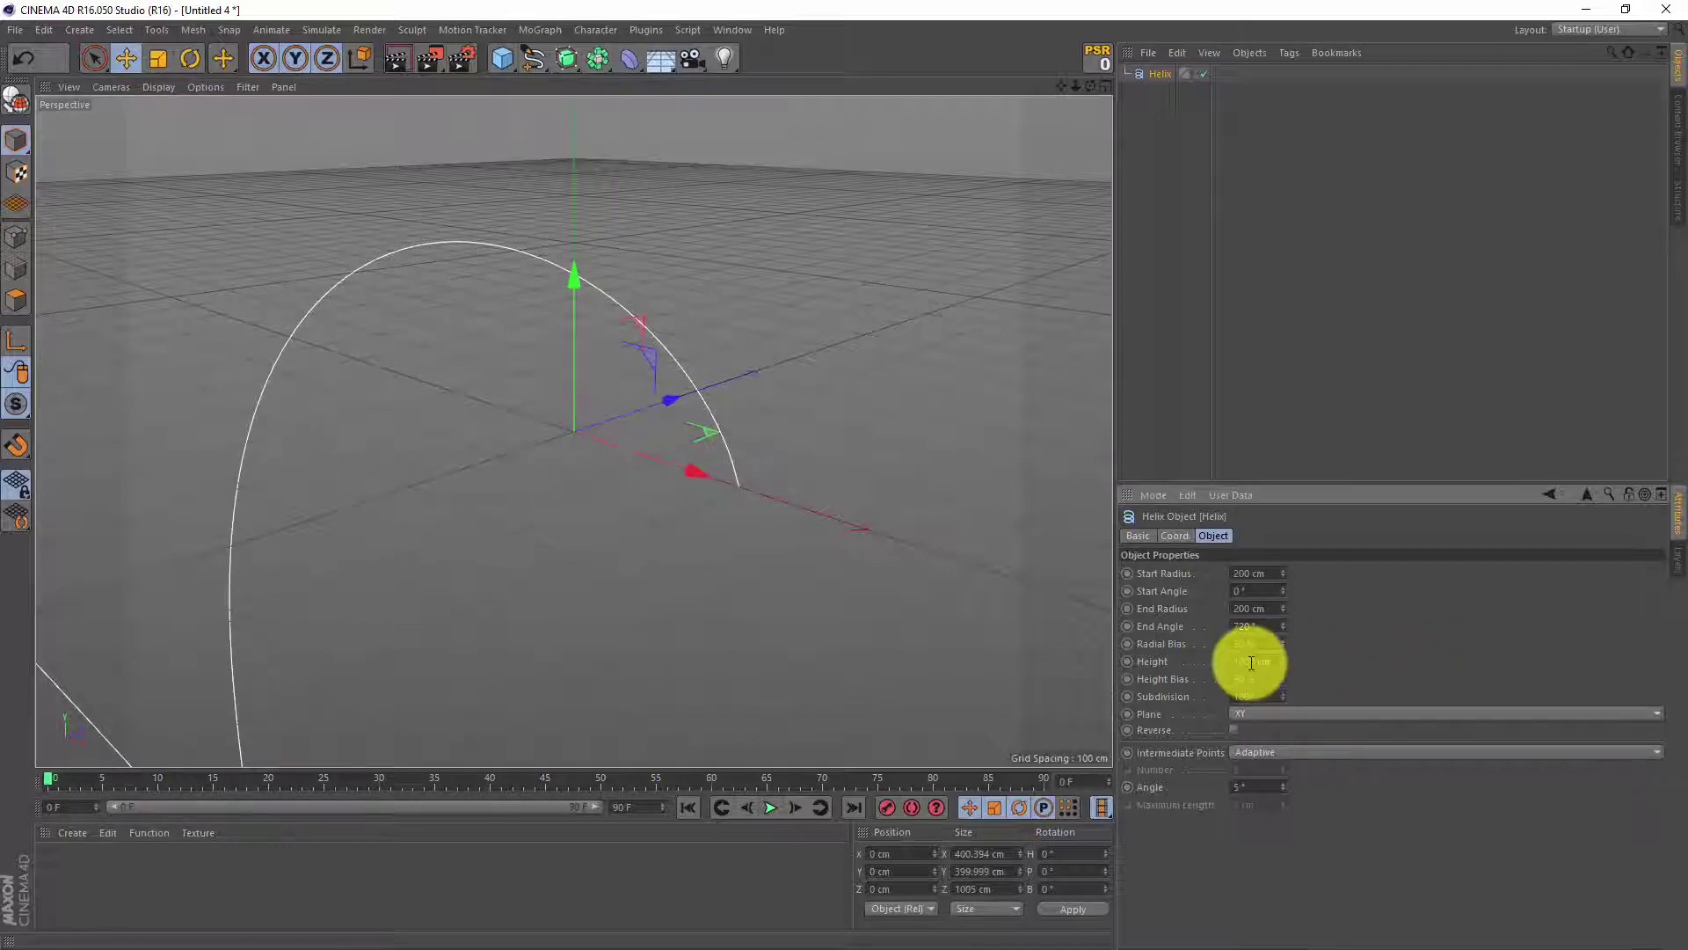
{"action": "left_click_drag", "start_coordinate": [788, 526], "coordinate": [827, 461], "text": "alt"}
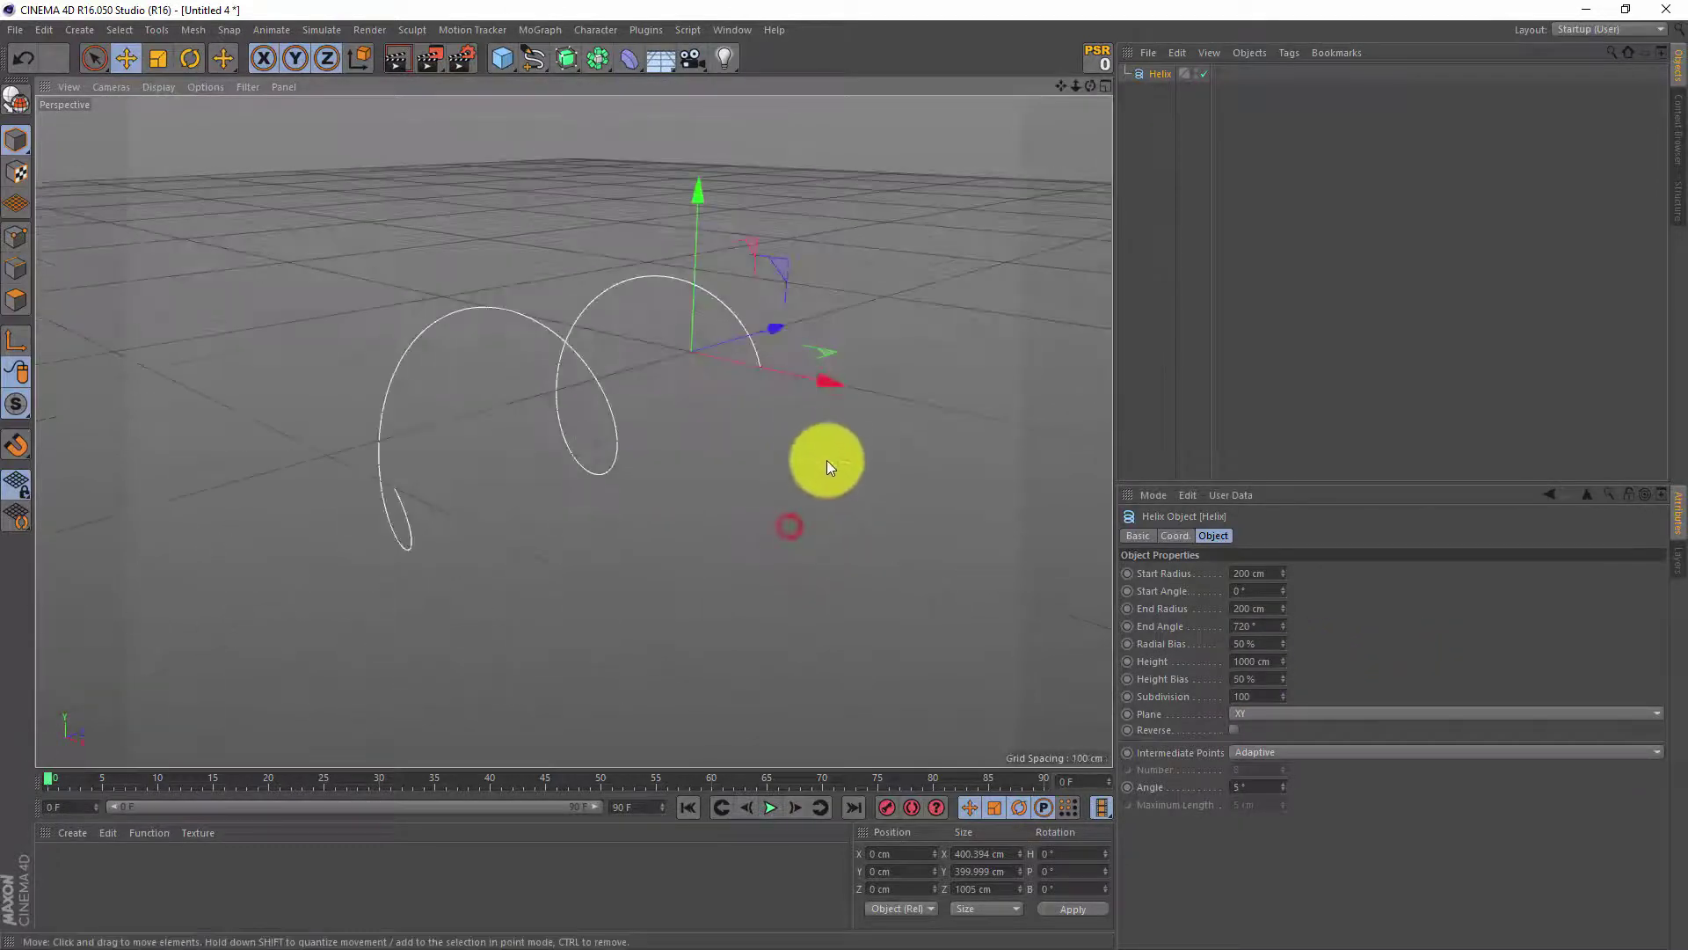
Set helix Start and End Radius to 100 cm and End Angle to 2160°, then nest it under a Sweep
{"action": "double_click", "coordinate": [1257, 573]}
{"action": "type", "text": "100"}
{"action": "left_click", "coordinate": [1259, 610]}
{"action": "type", "text": "100"}
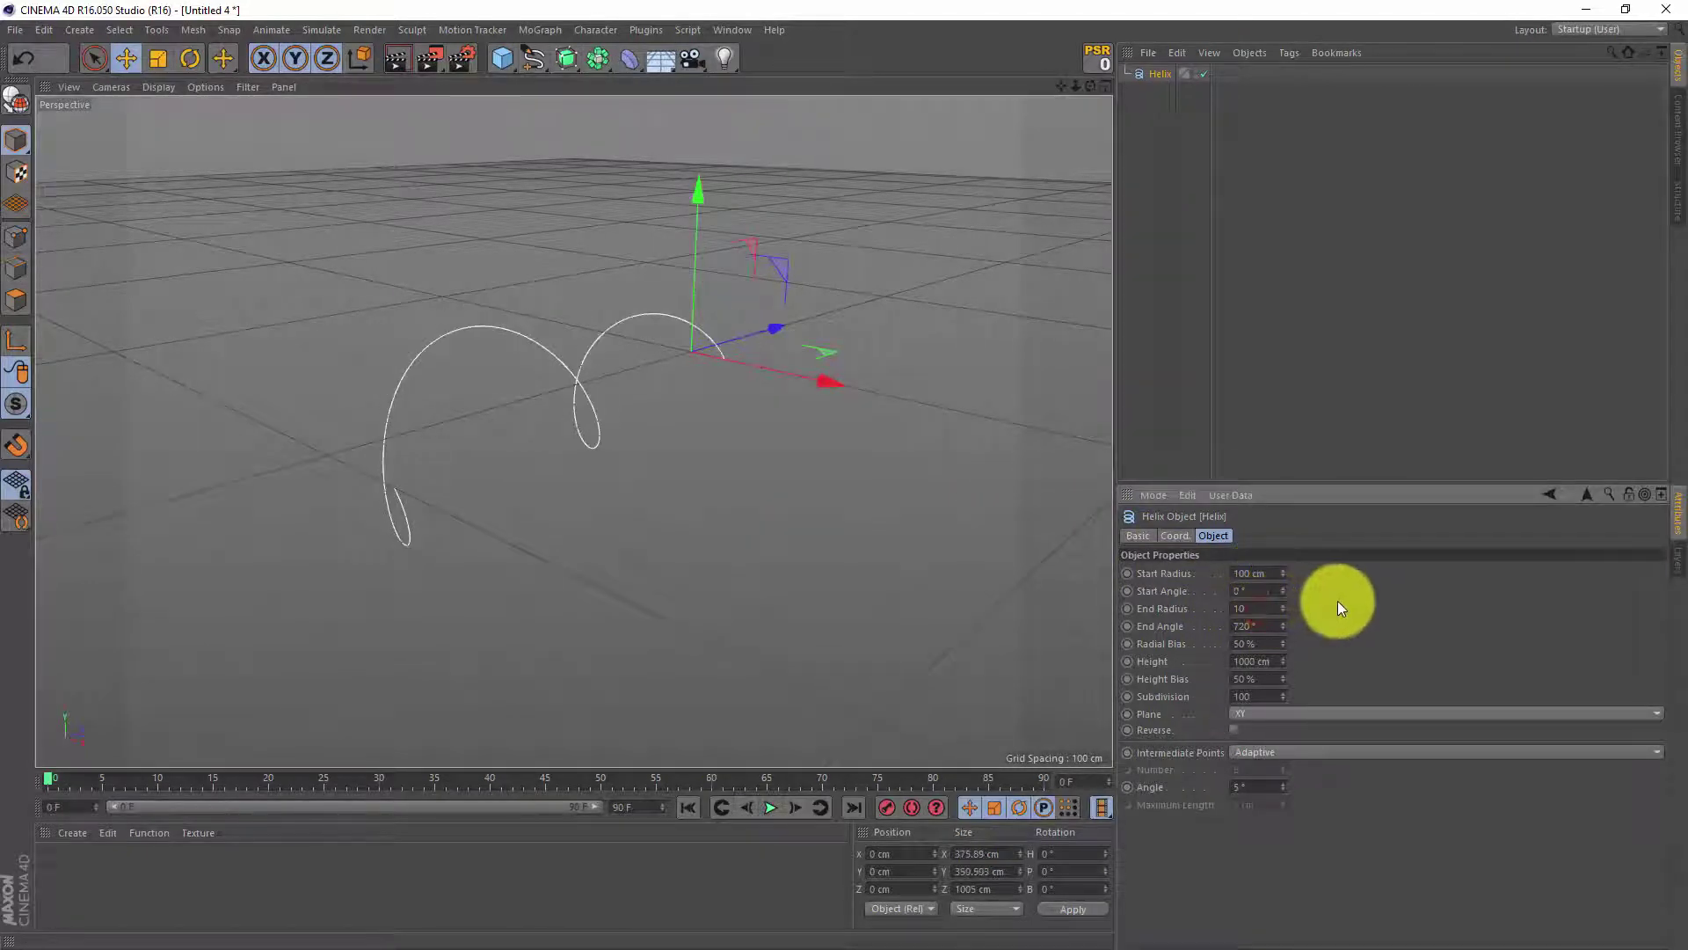
{"action": "key", "text": "Return"}
{"action": "double_click", "coordinate": [1264, 626]}
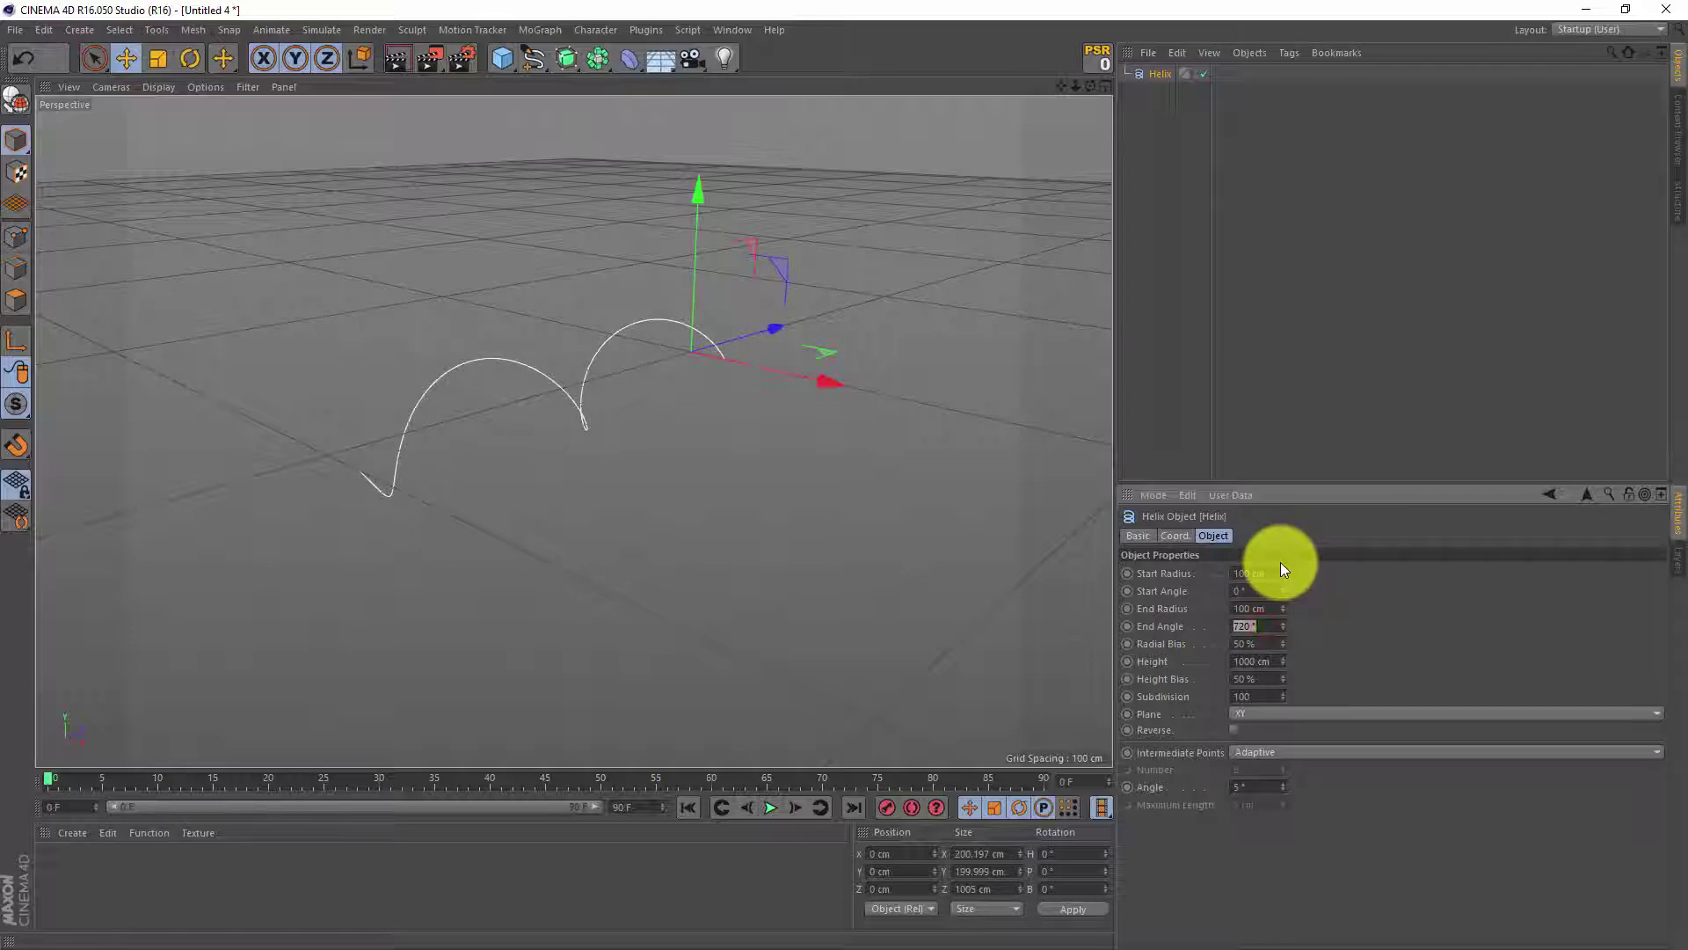
{"action": "type", "text": "360"}
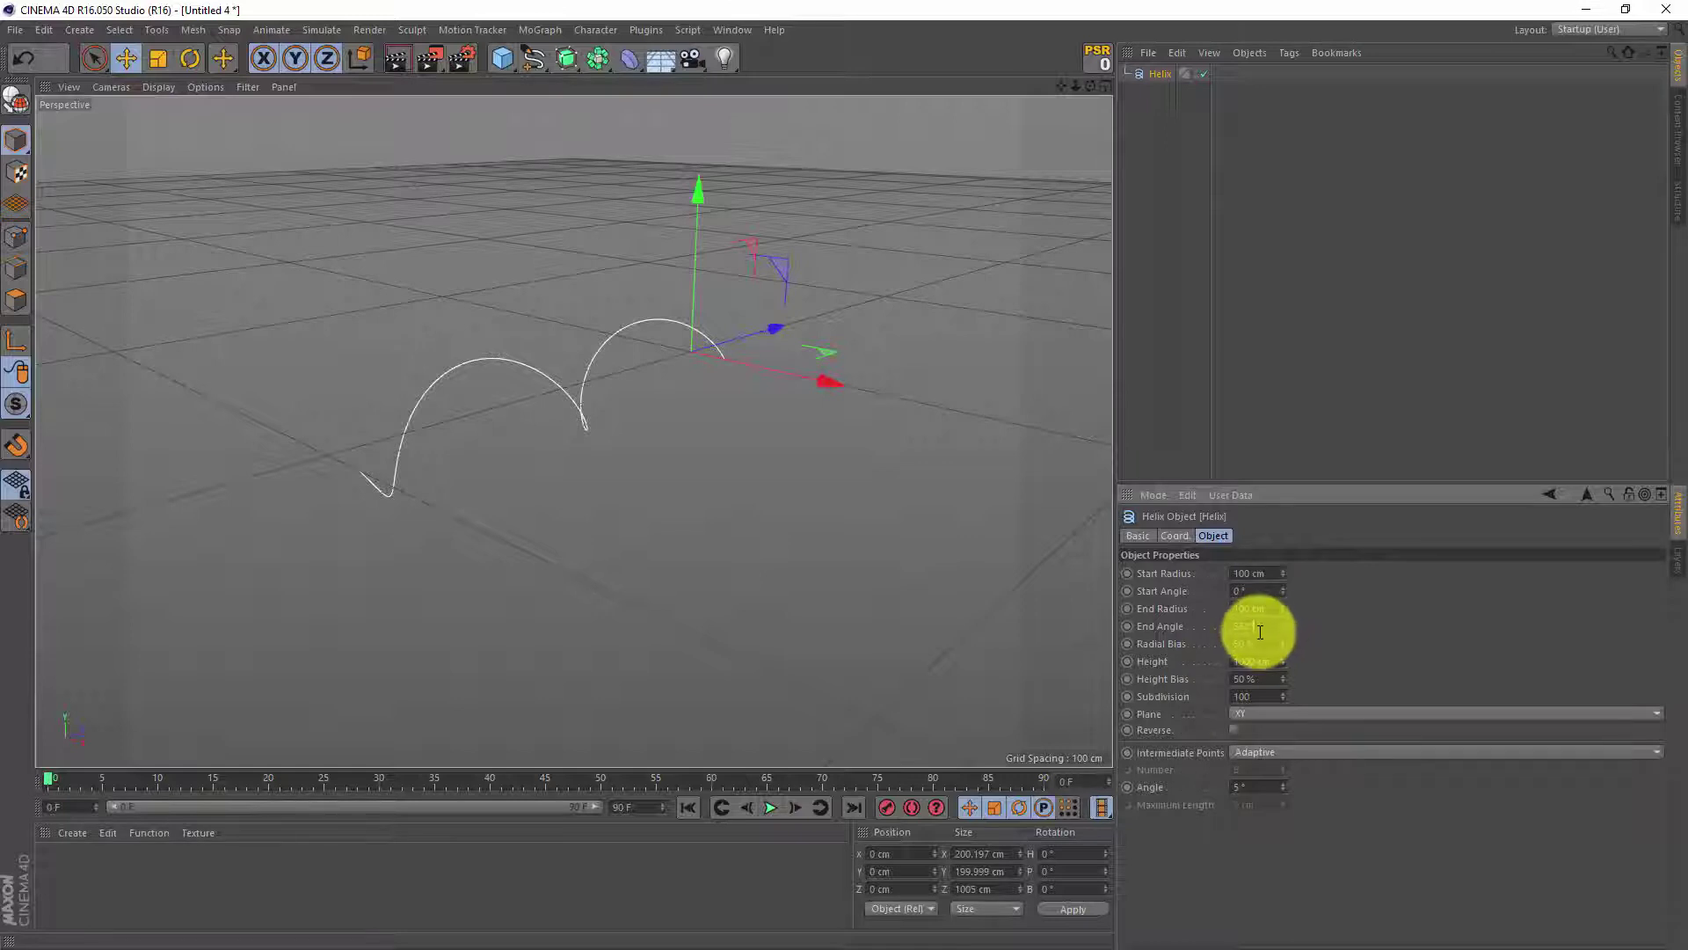
{"action": "key", "text": "Return"}
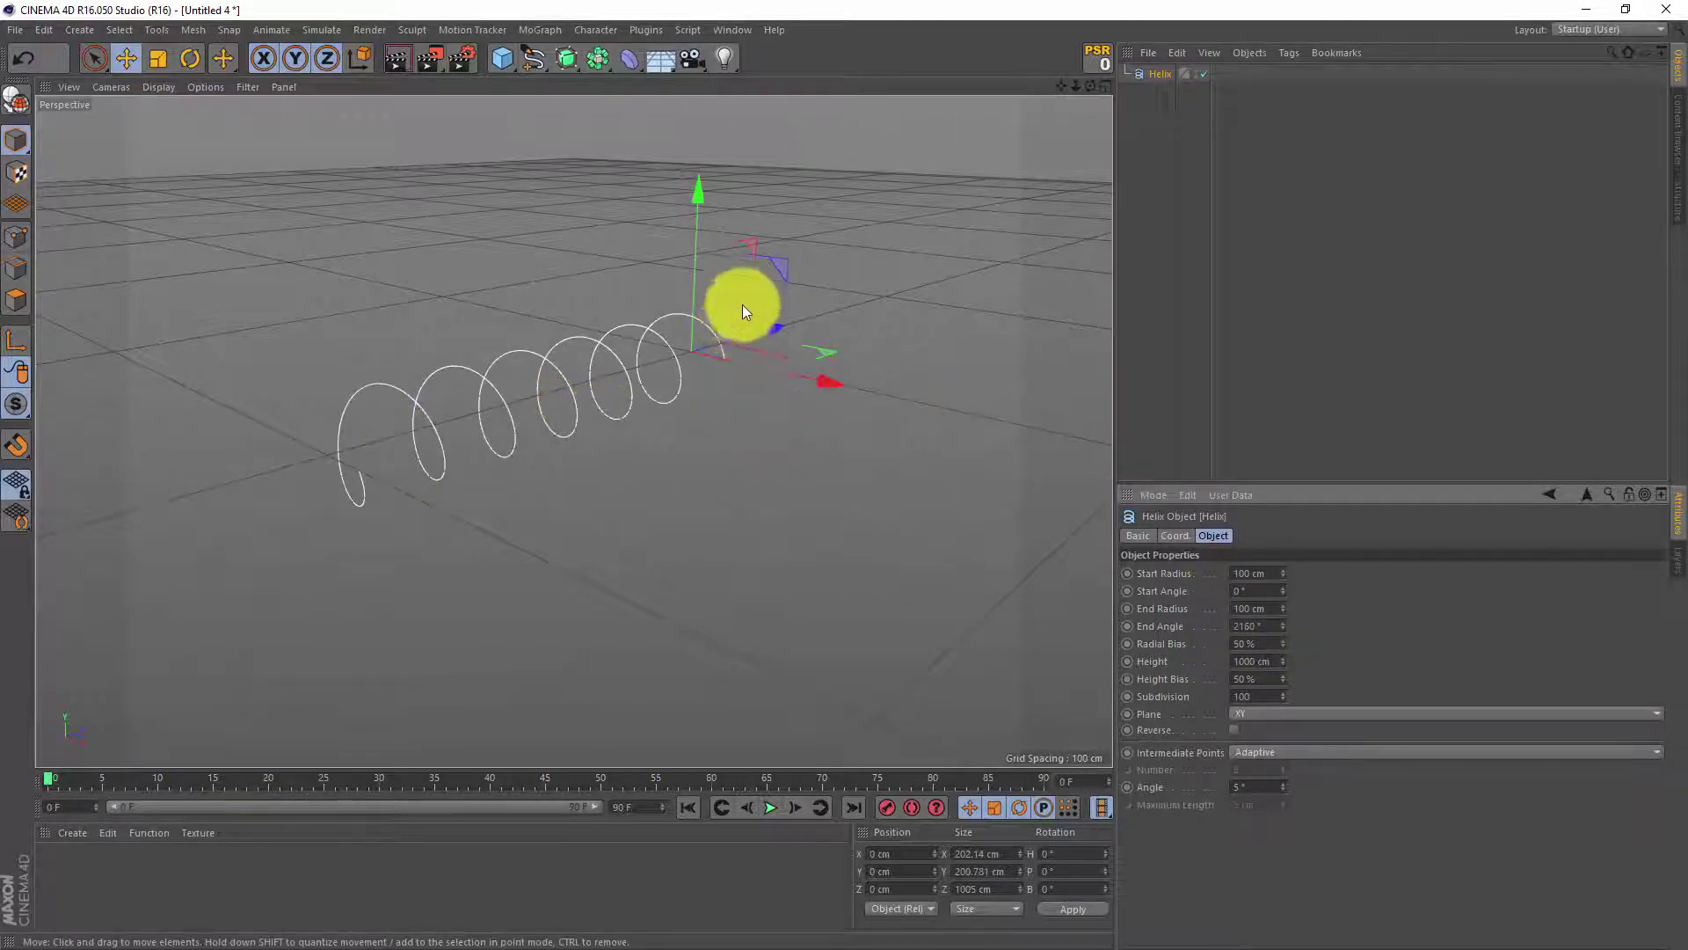
{"action": "left_click_drag", "start_coordinate": [568, 58], "coordinate": [646, 142]}
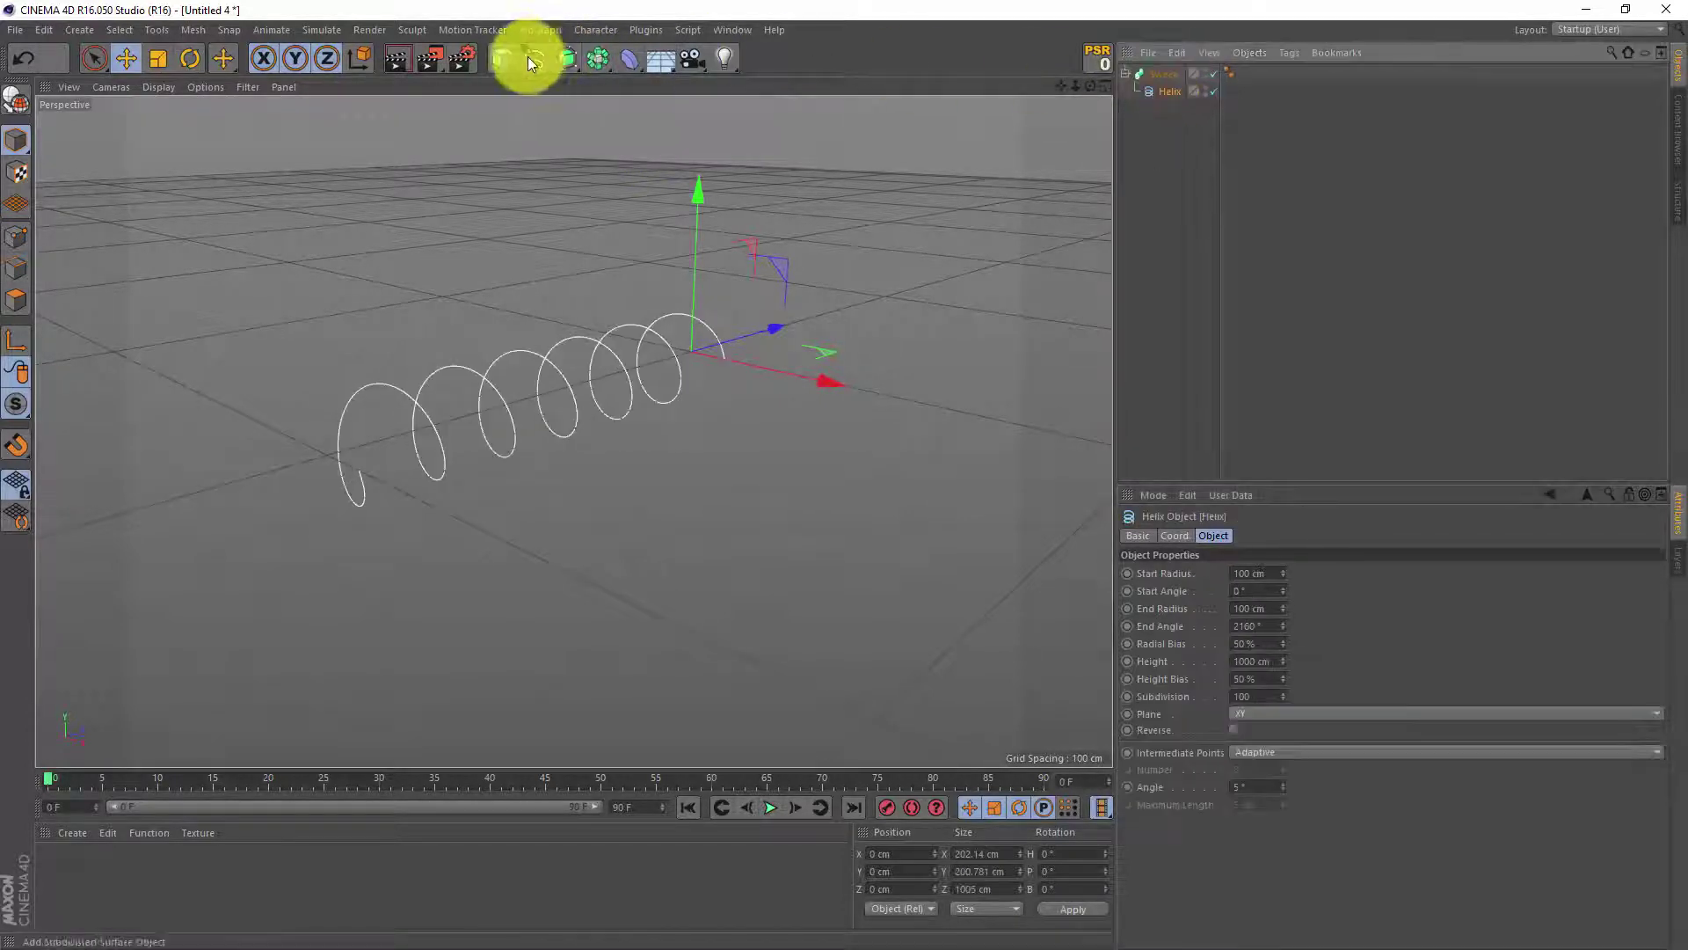
Add a 10 cm Circle profile inside the Sweep above the Helix, plus a Displacer deformer
{"action": "left_click_drag", "start_coordinate": [528, 56], "coordinate": [690, 150]}
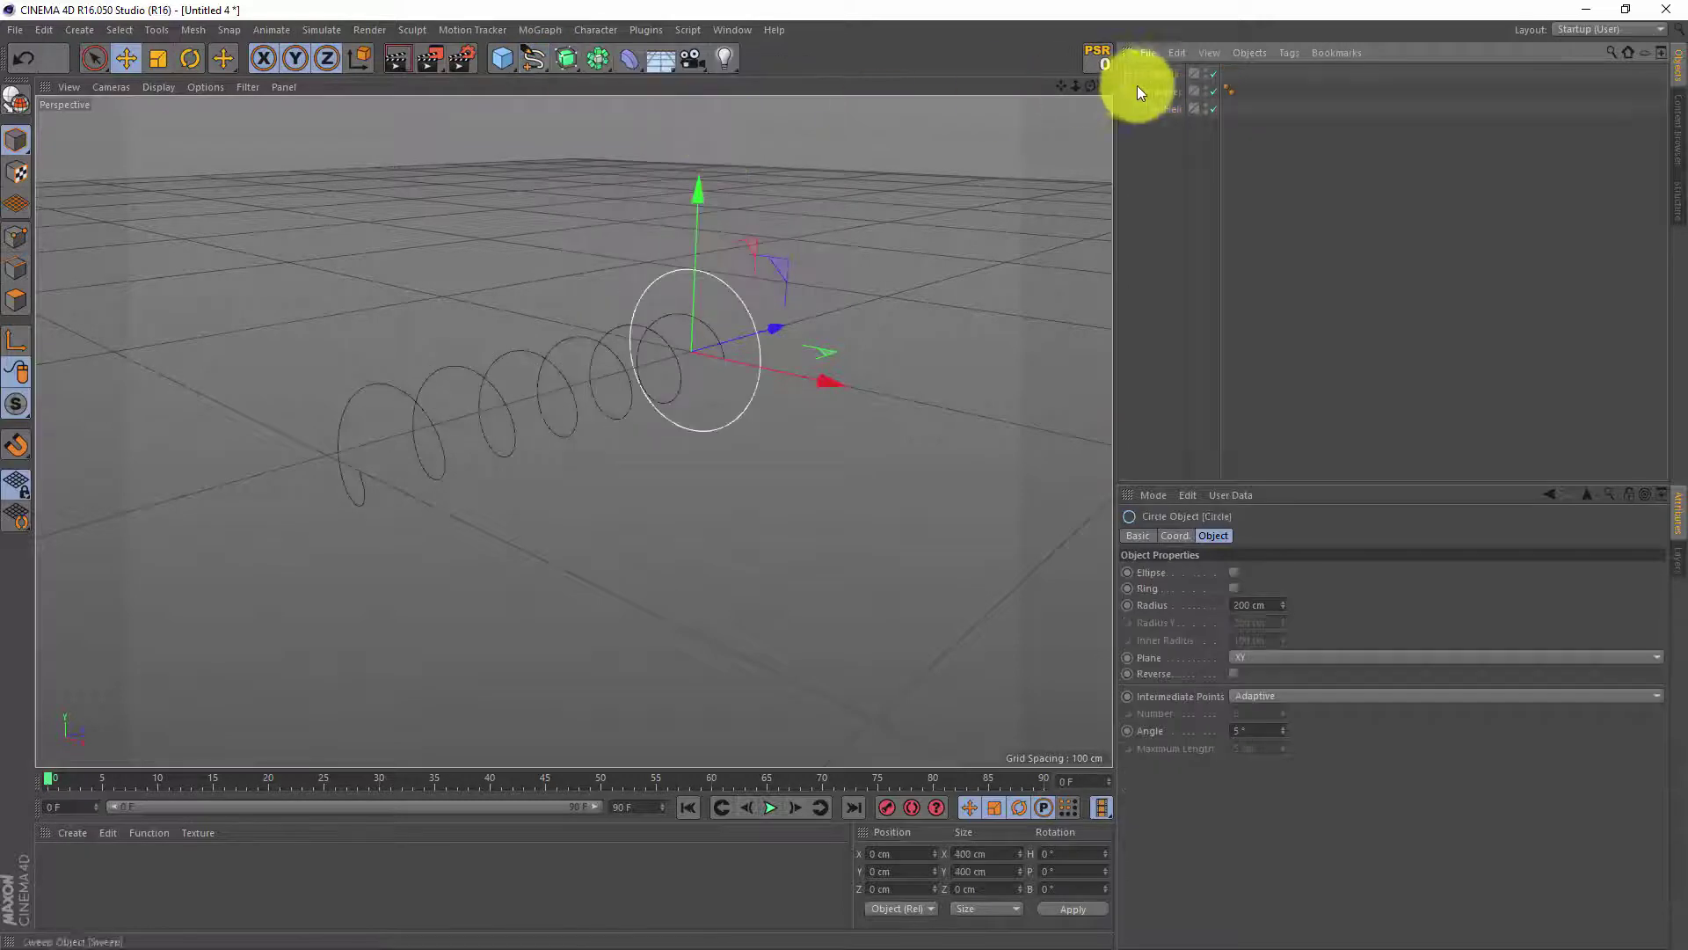
{"action": "left_click_drag", "start_coordinate": [1137, 87], "coordinate": [1166, 102]}
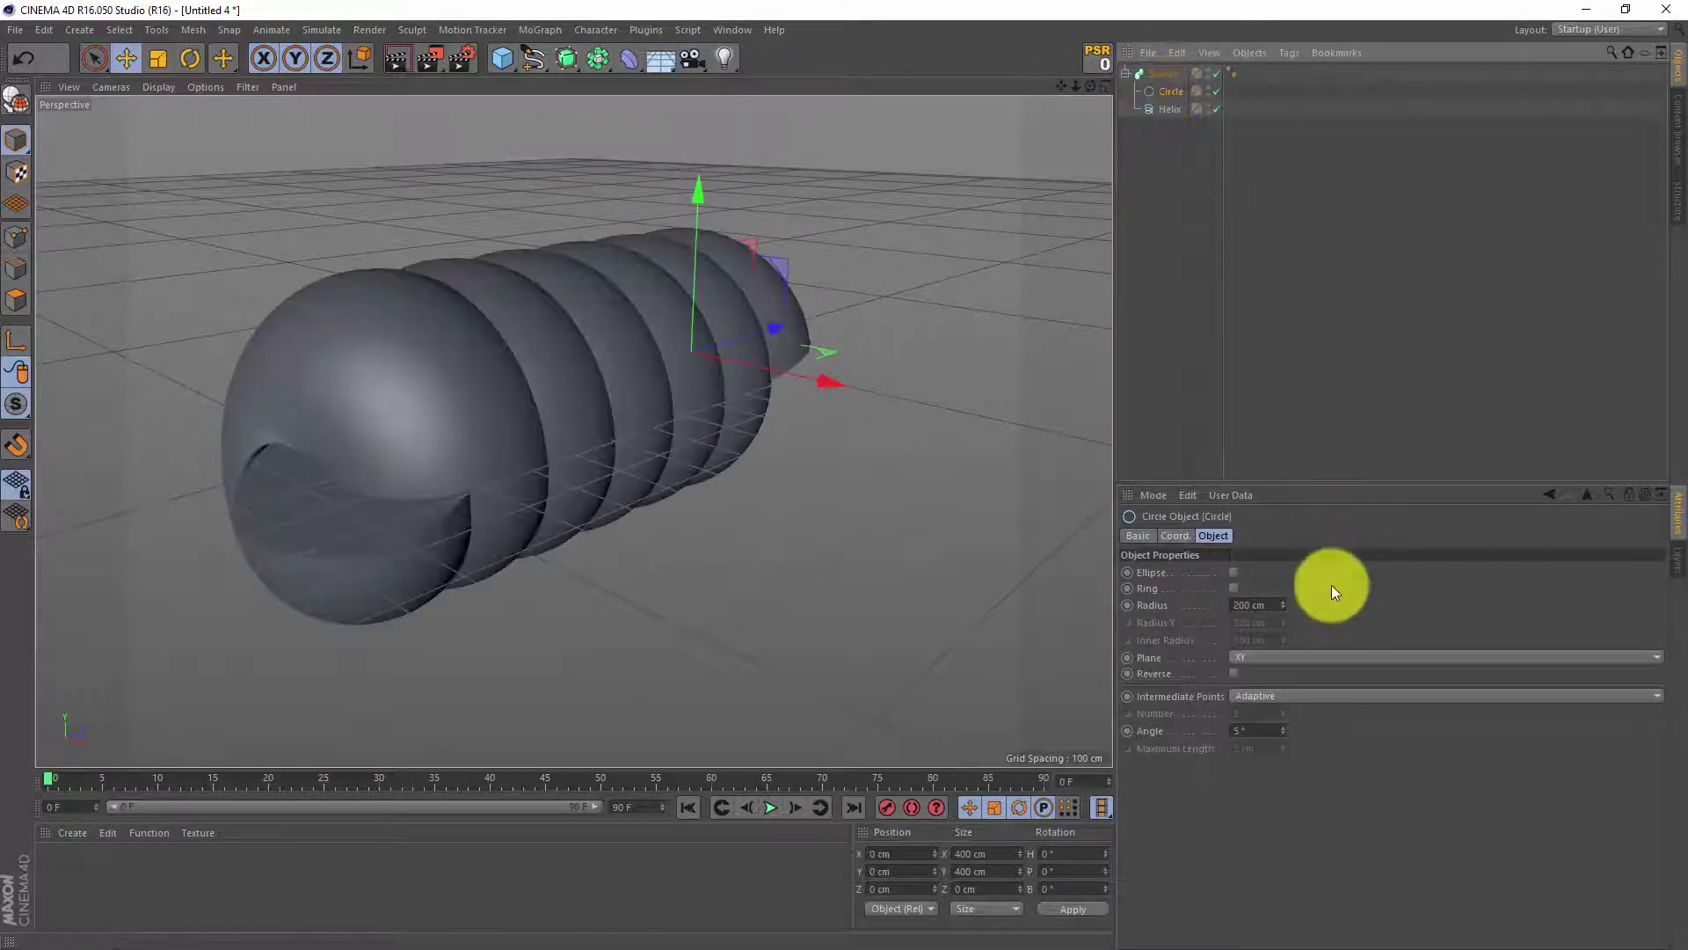
{"action": "left_click", "coordinate": [1268, 603]}
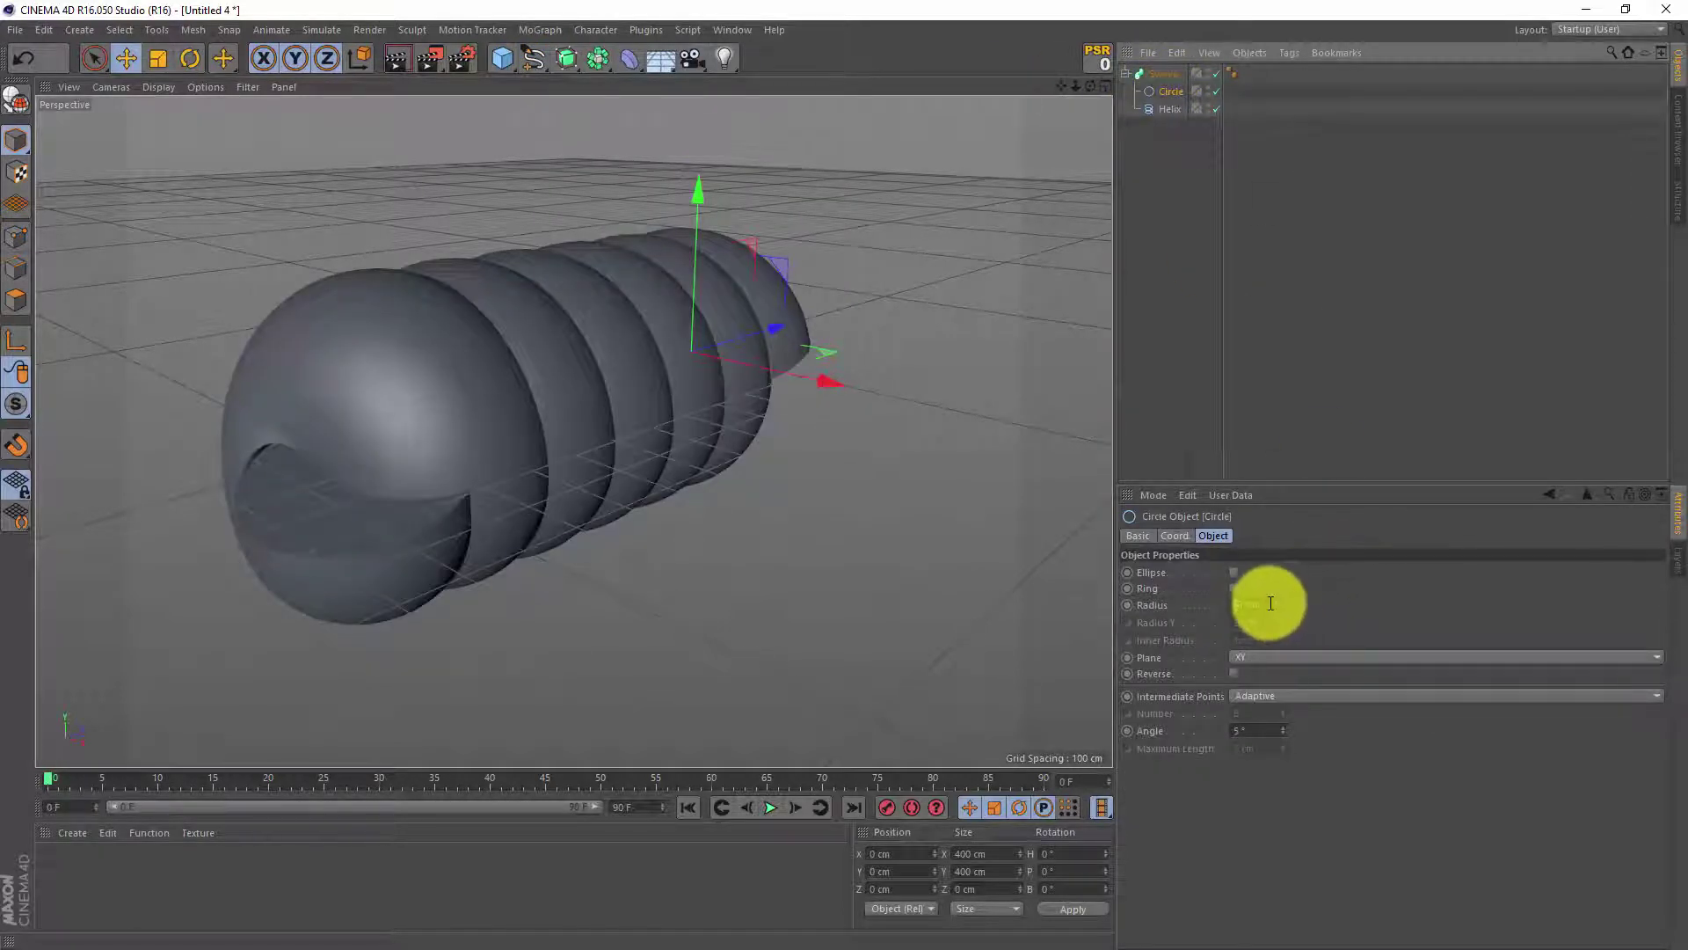
{"action": "key", "text": "Return"}
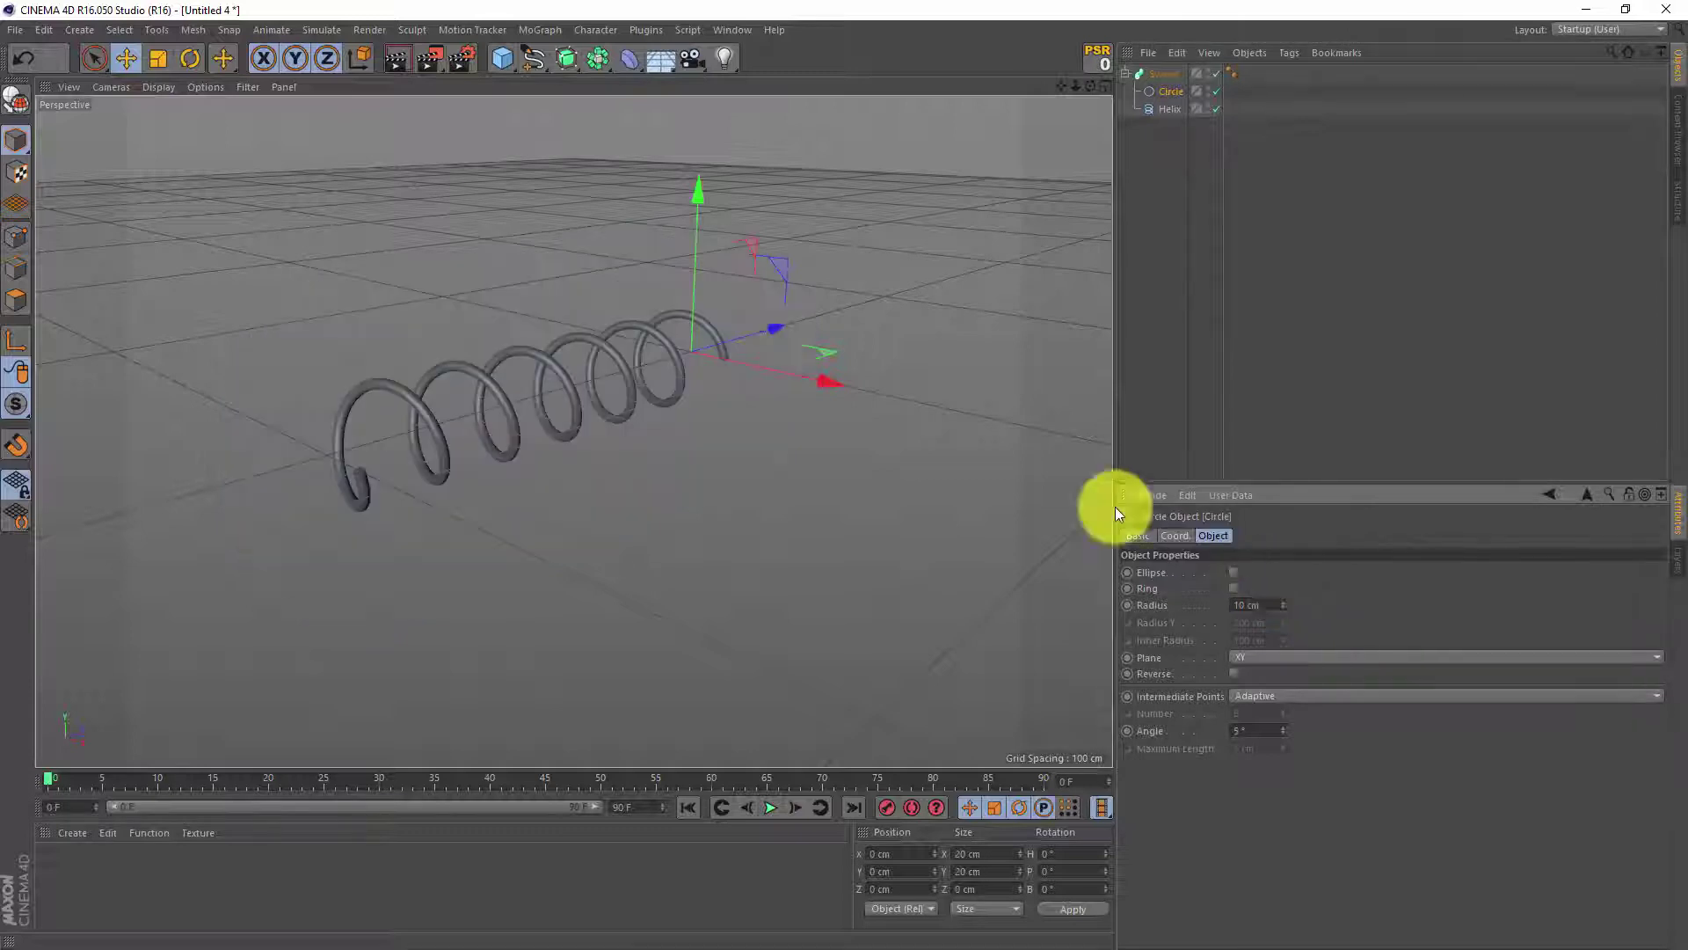
{"action": "left_click_drag", "start_coordinate": [629, 58], "coordinate": [733, 273]}
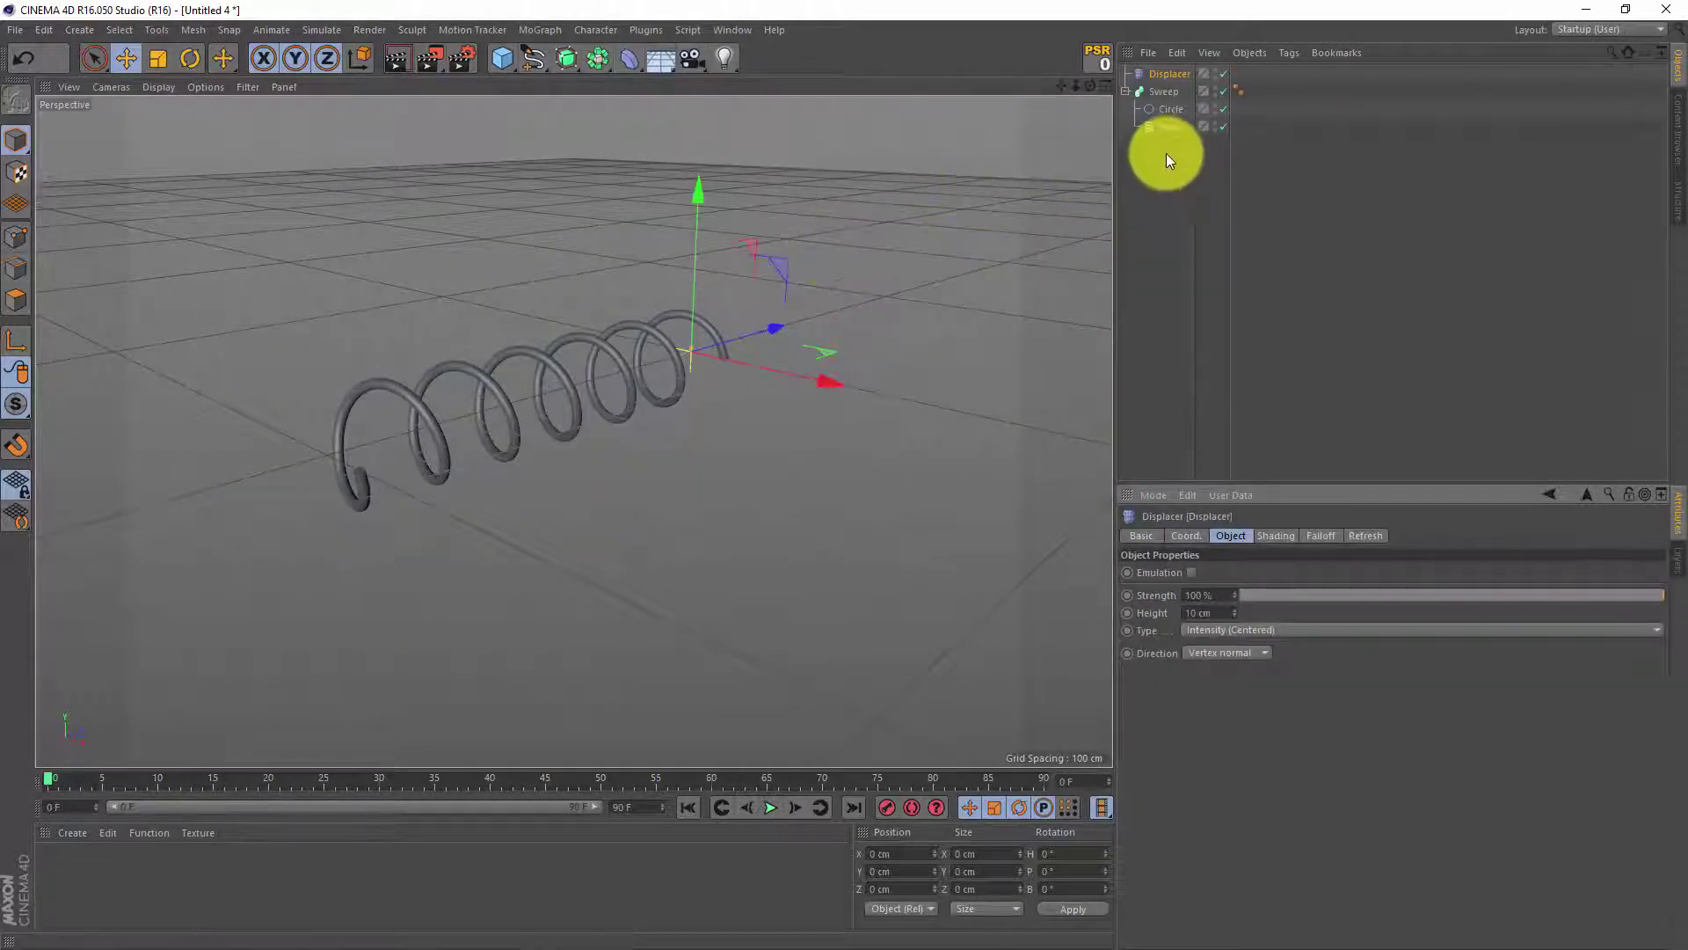
Move the Displacer inside the Sweep and select it
{"action": "left_click", "coordinate": [1169, 183]}
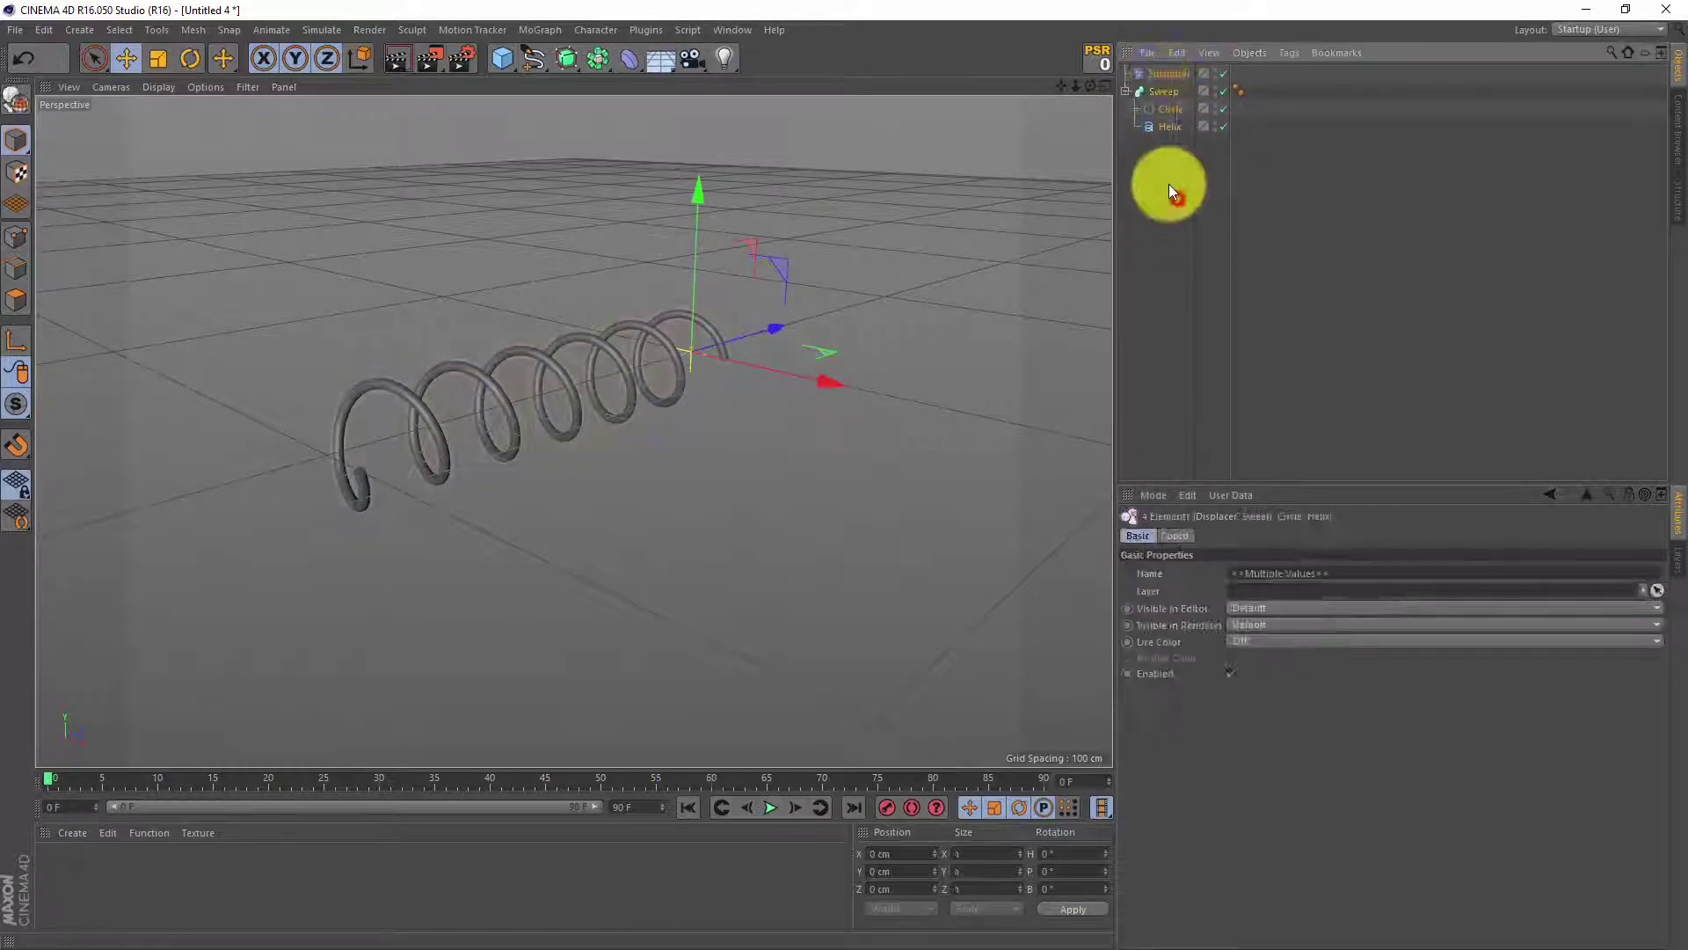
{"action": "left_click_drag", "start_coordinate": [1164, 75], "coordinate": [1174, 139]}
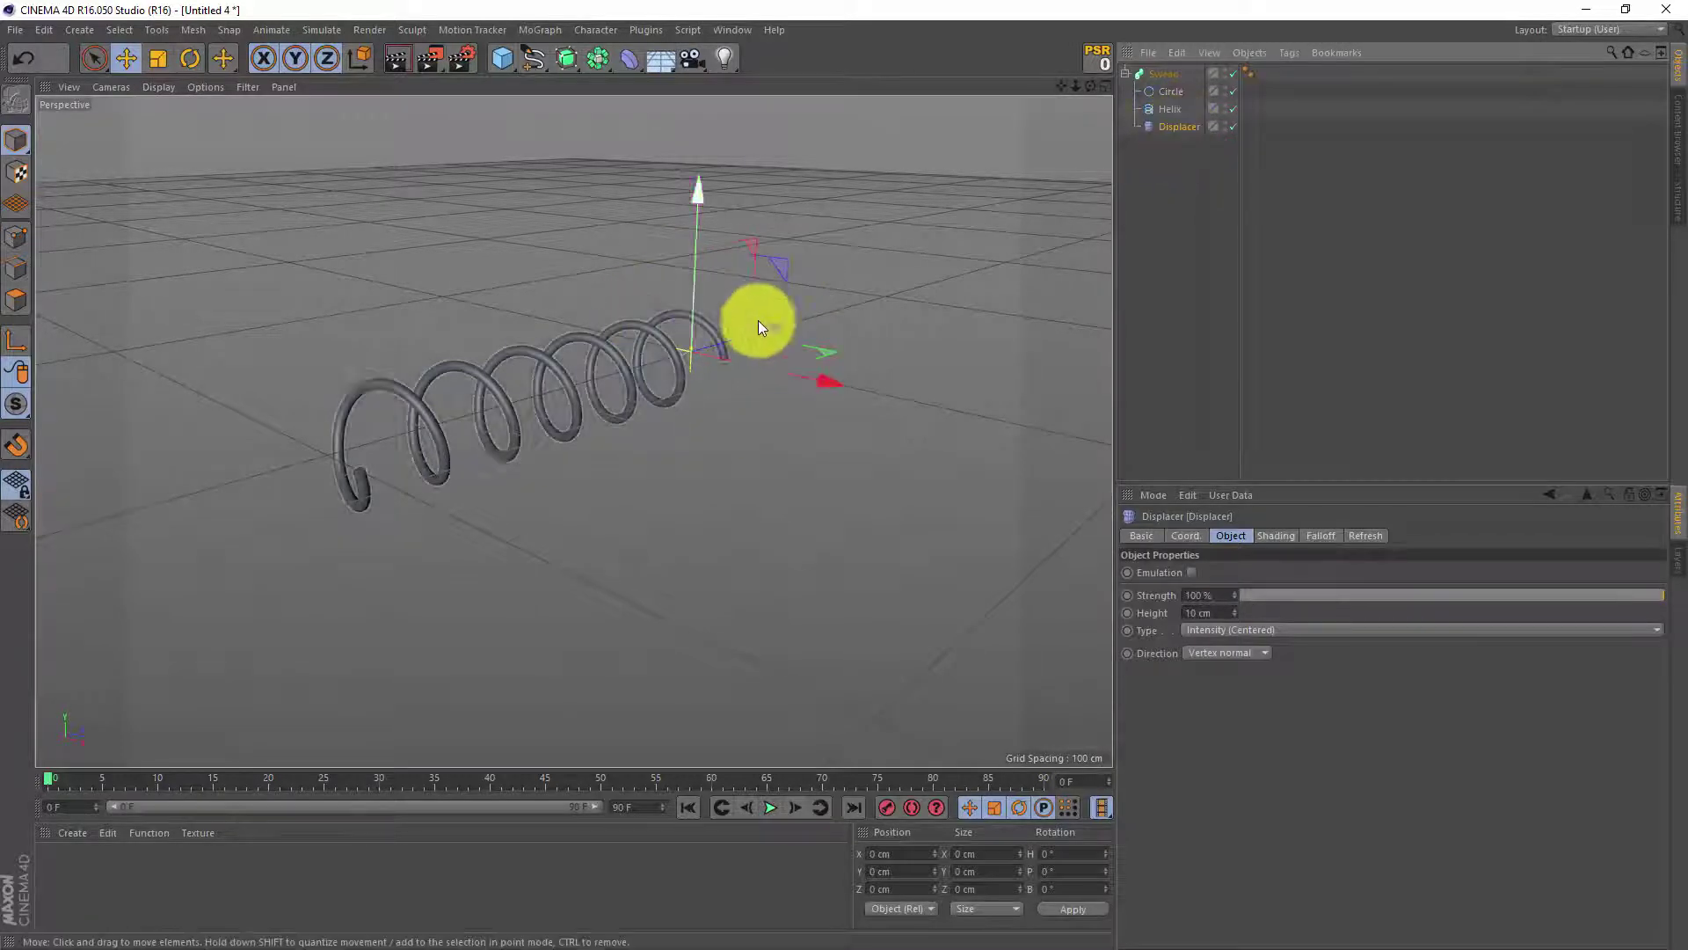
{"action": "left_click", "coordinate": [1184, 125]}
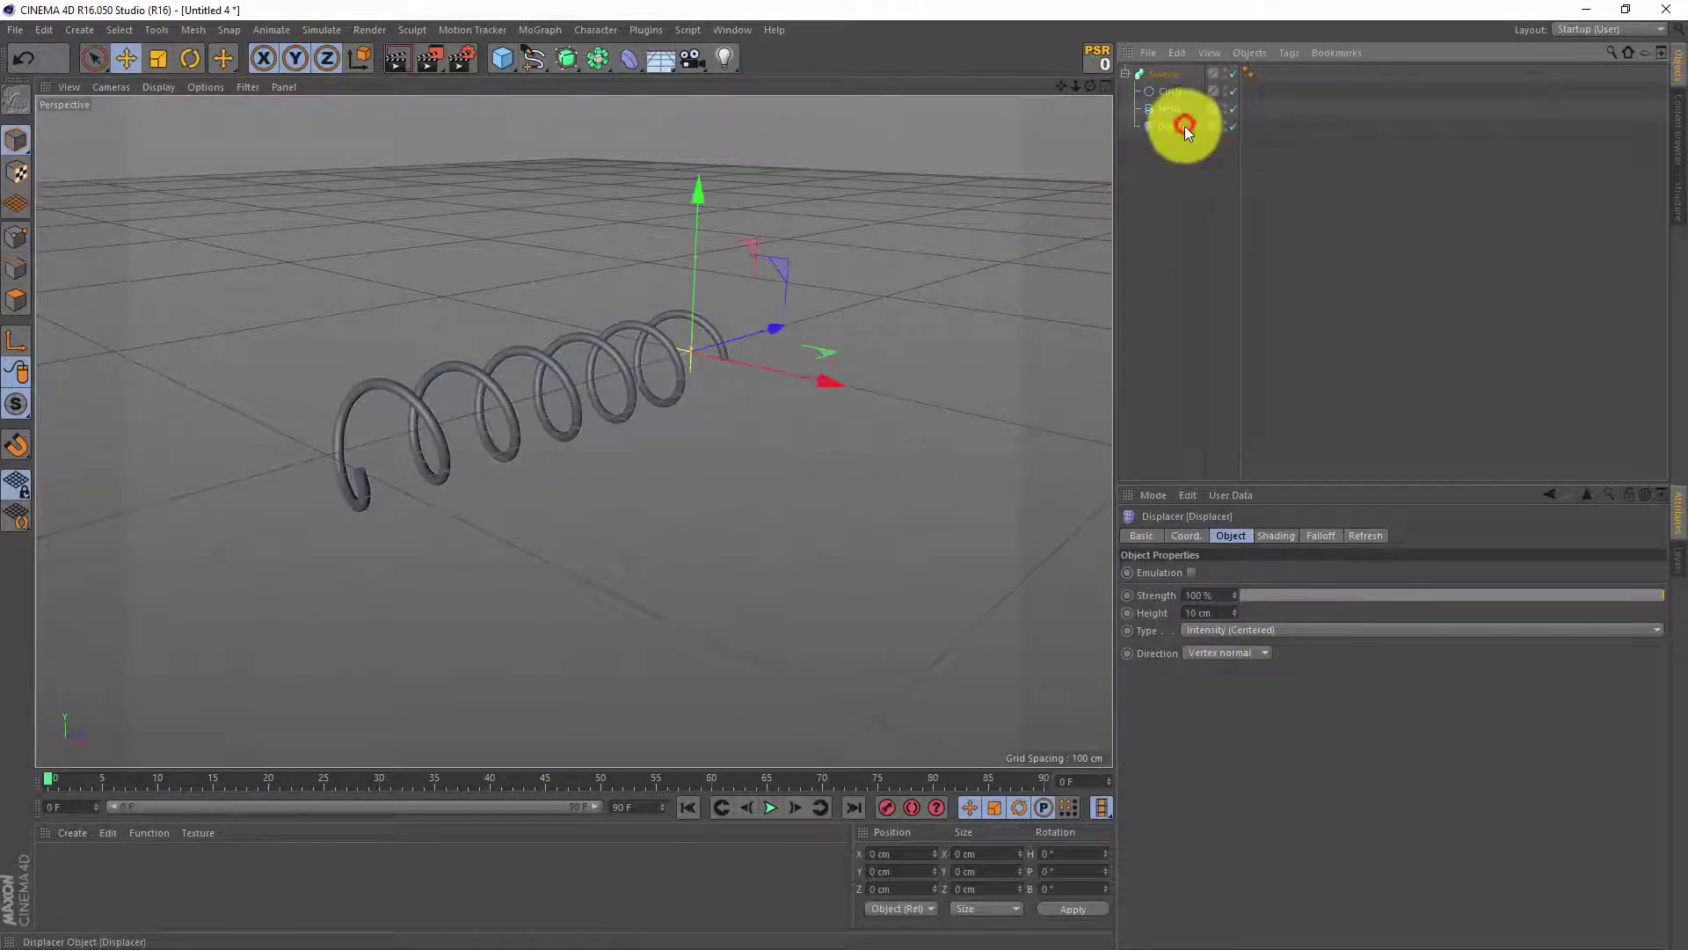
Give the Displacer a Noise shader with Seed 769, then return to its Object settings
{"action": "left_click", "coordinate": [1284, 536]}
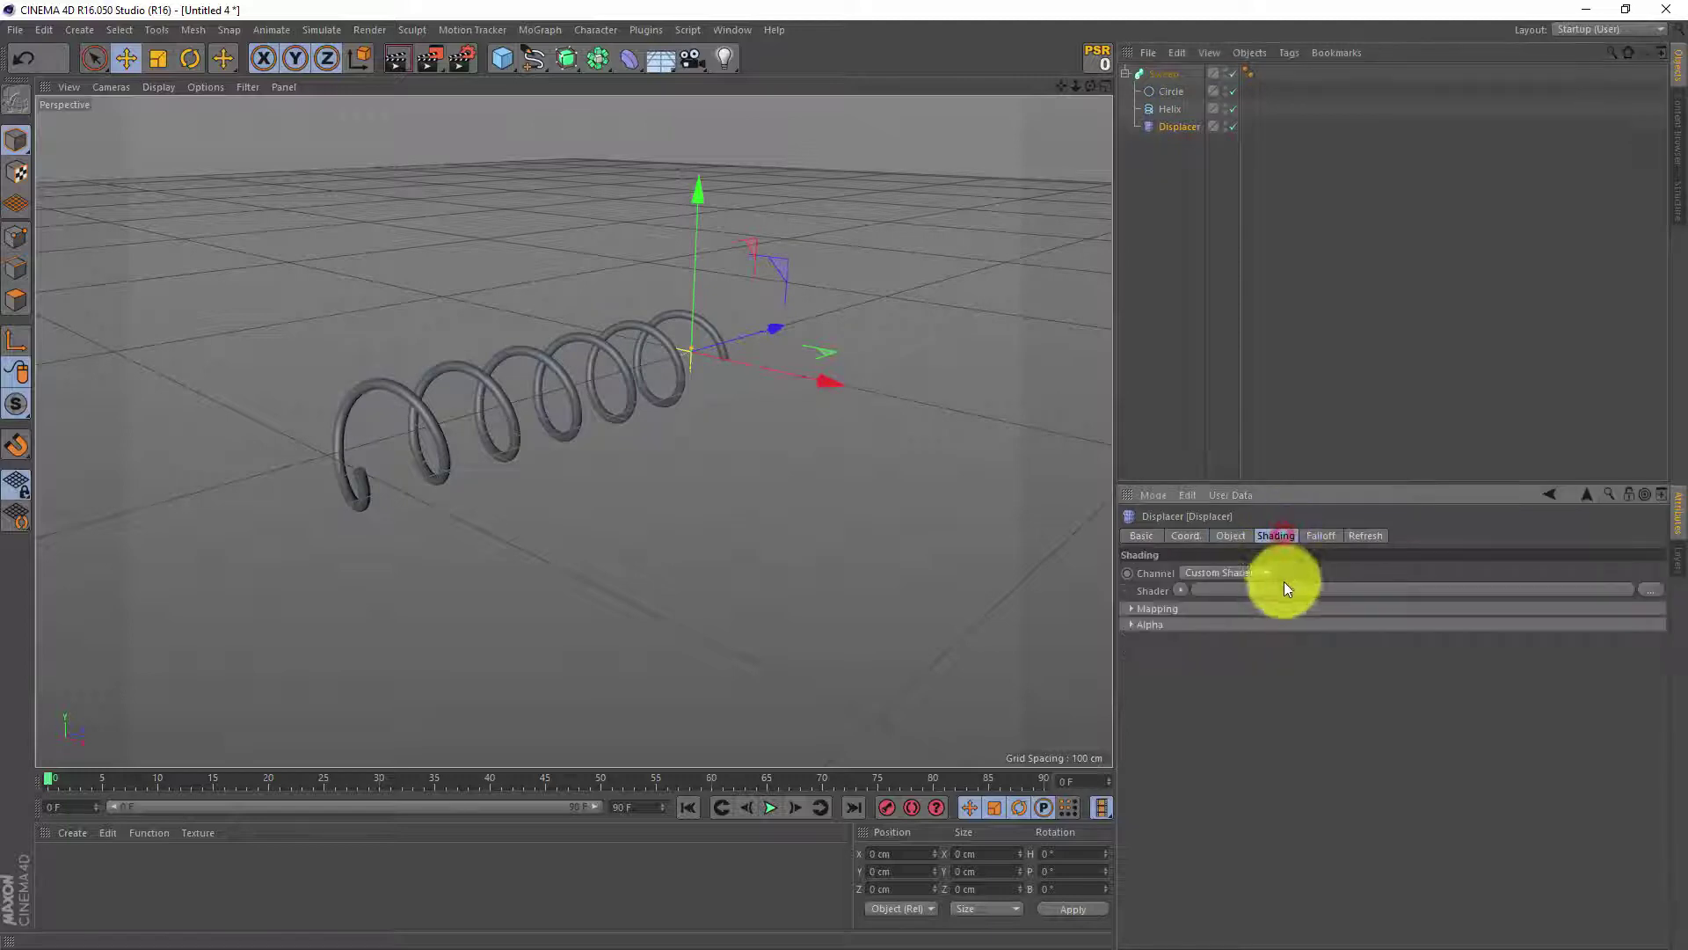
{"action": "left_click", "coordinate": [1181, 590]}
{"action": "left_click", "coordinate": [1216, 394]}
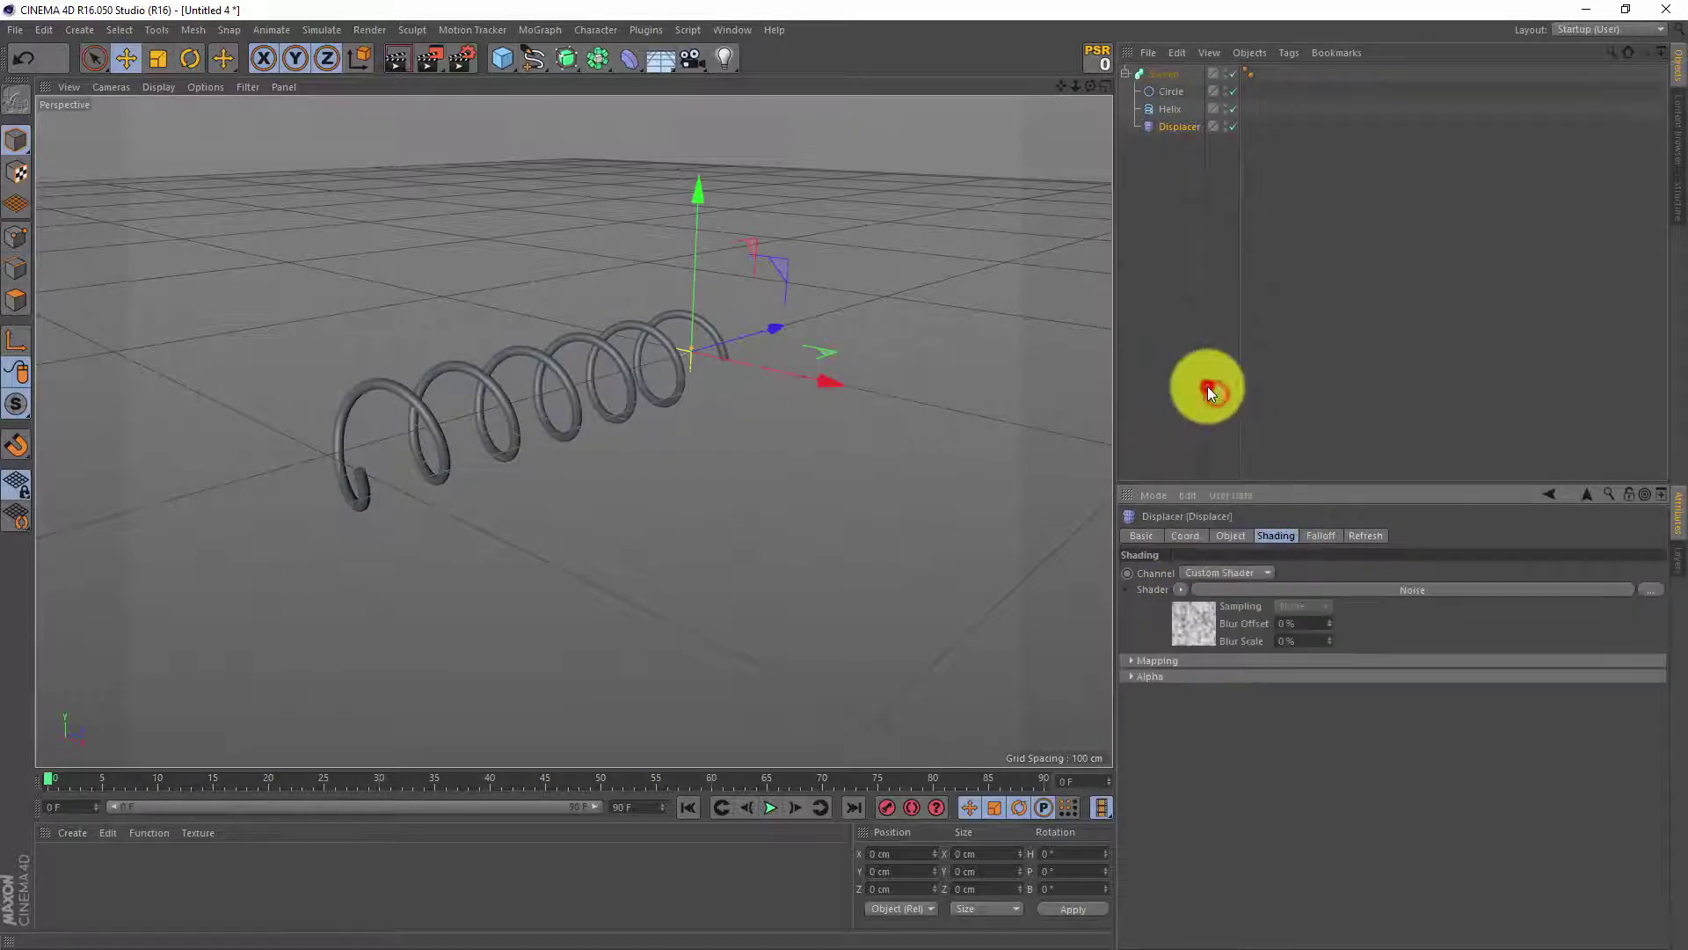
{"action": "left_click", "coordinate": [1192, 628]}
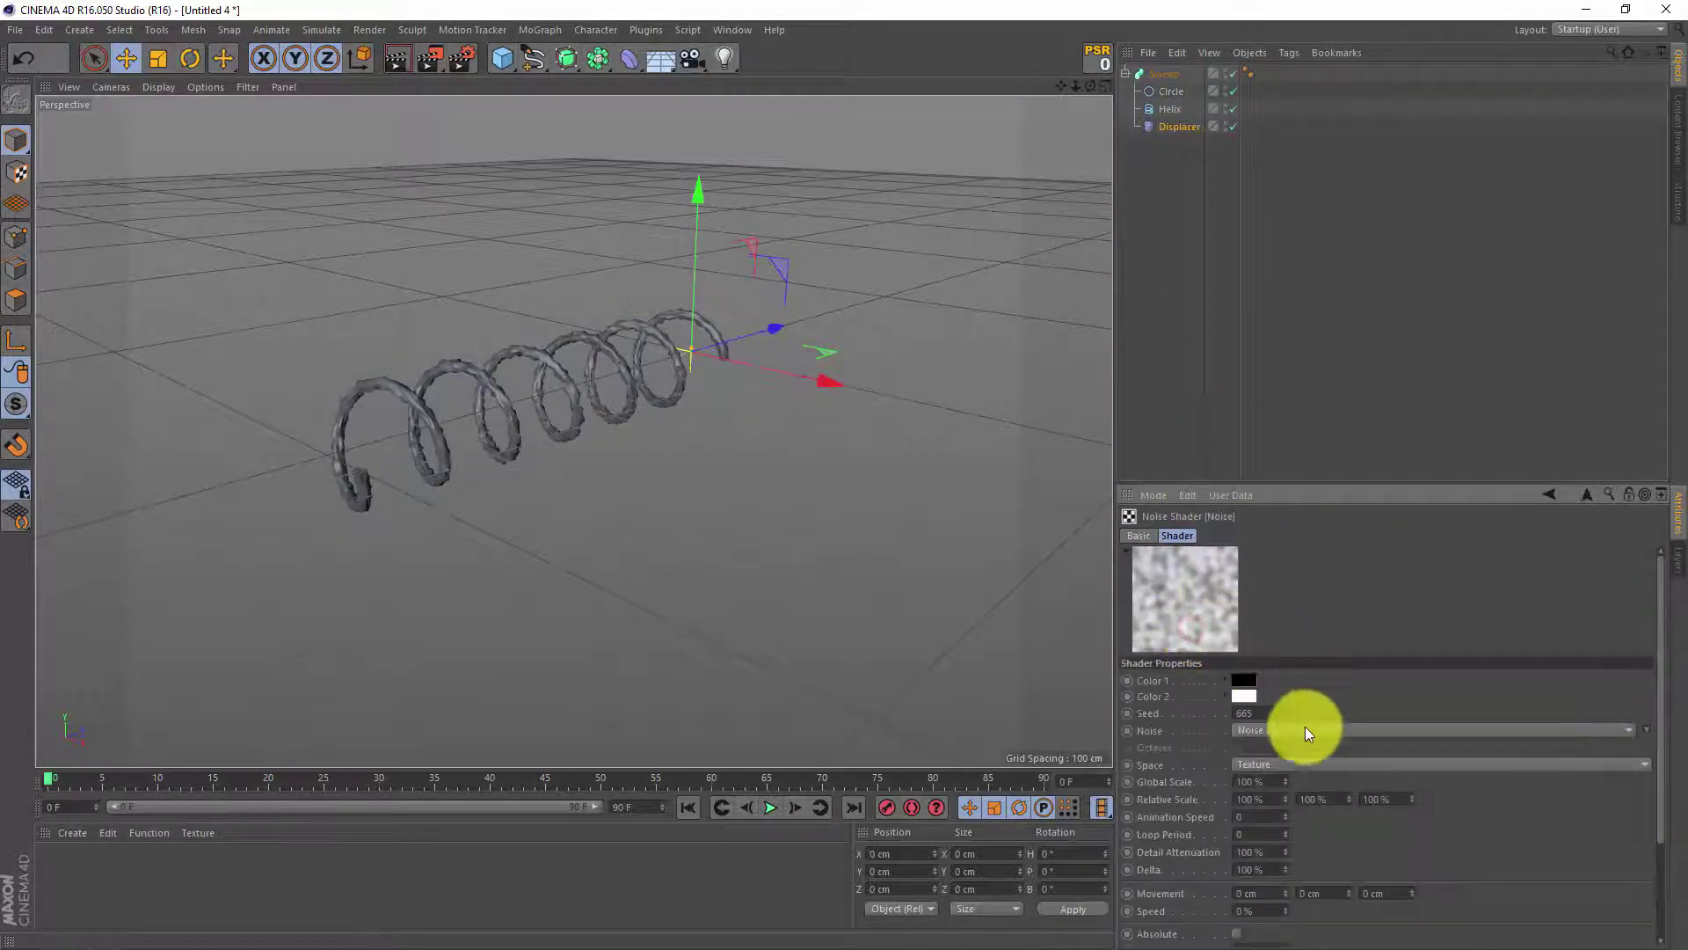
{"action": "left_click_drag", "start_coordinate": [1282, 710], "coordinate": [1282, 695]}
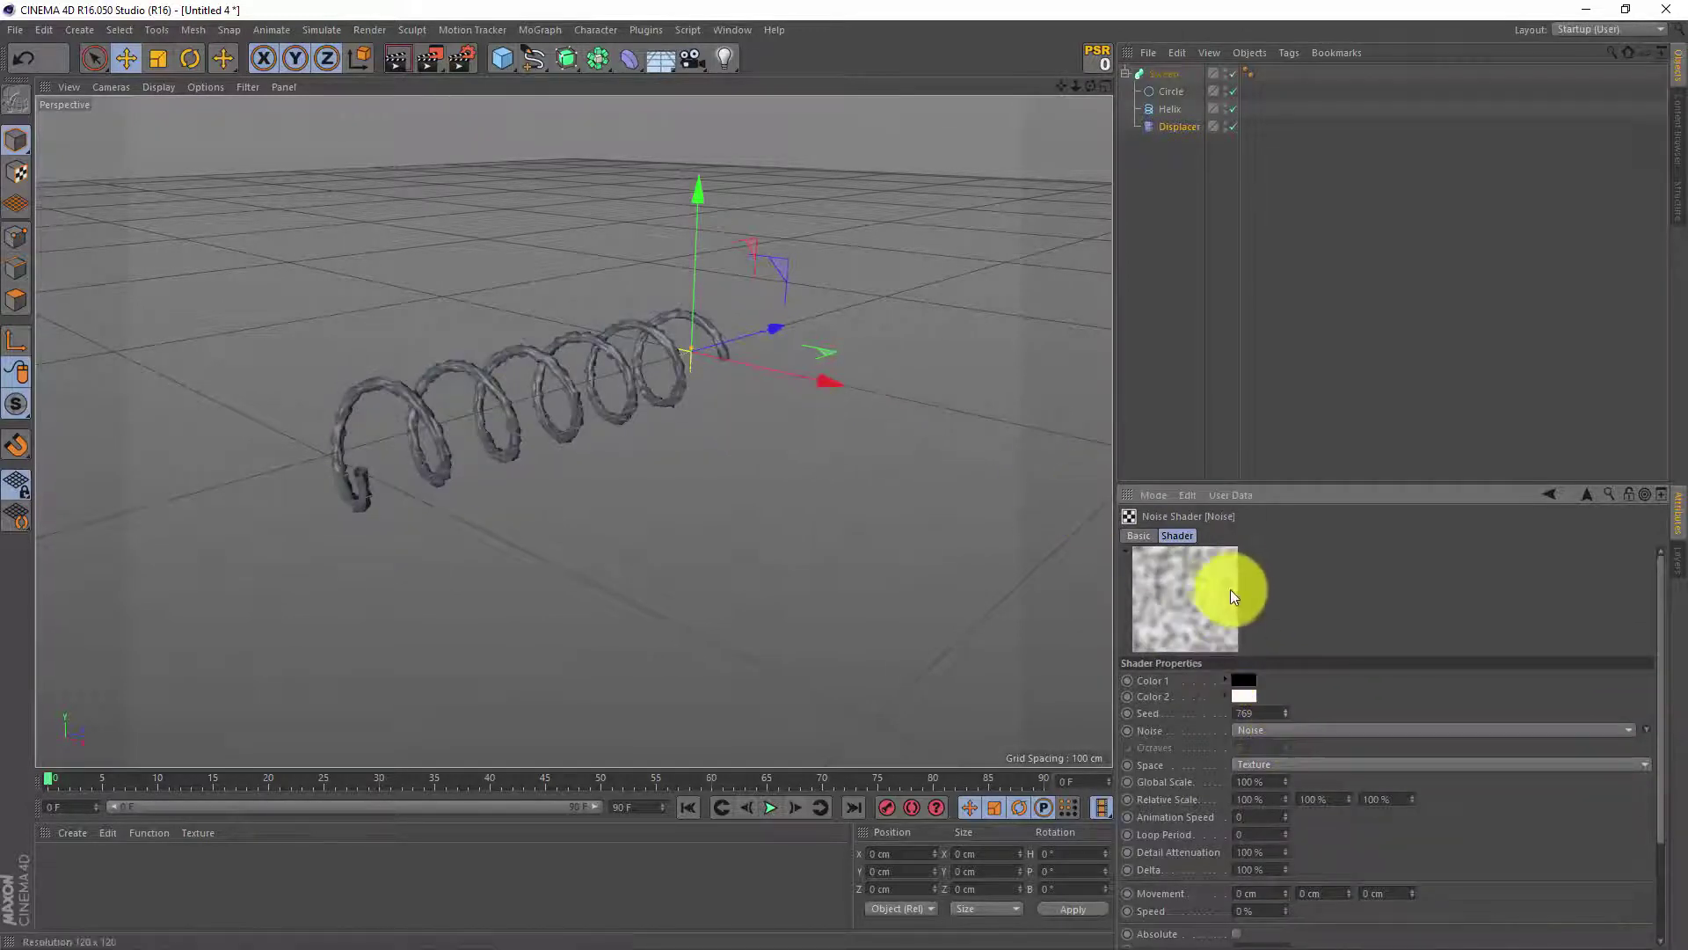
{"action": "left_click", "coordinate": [1565, 493]}
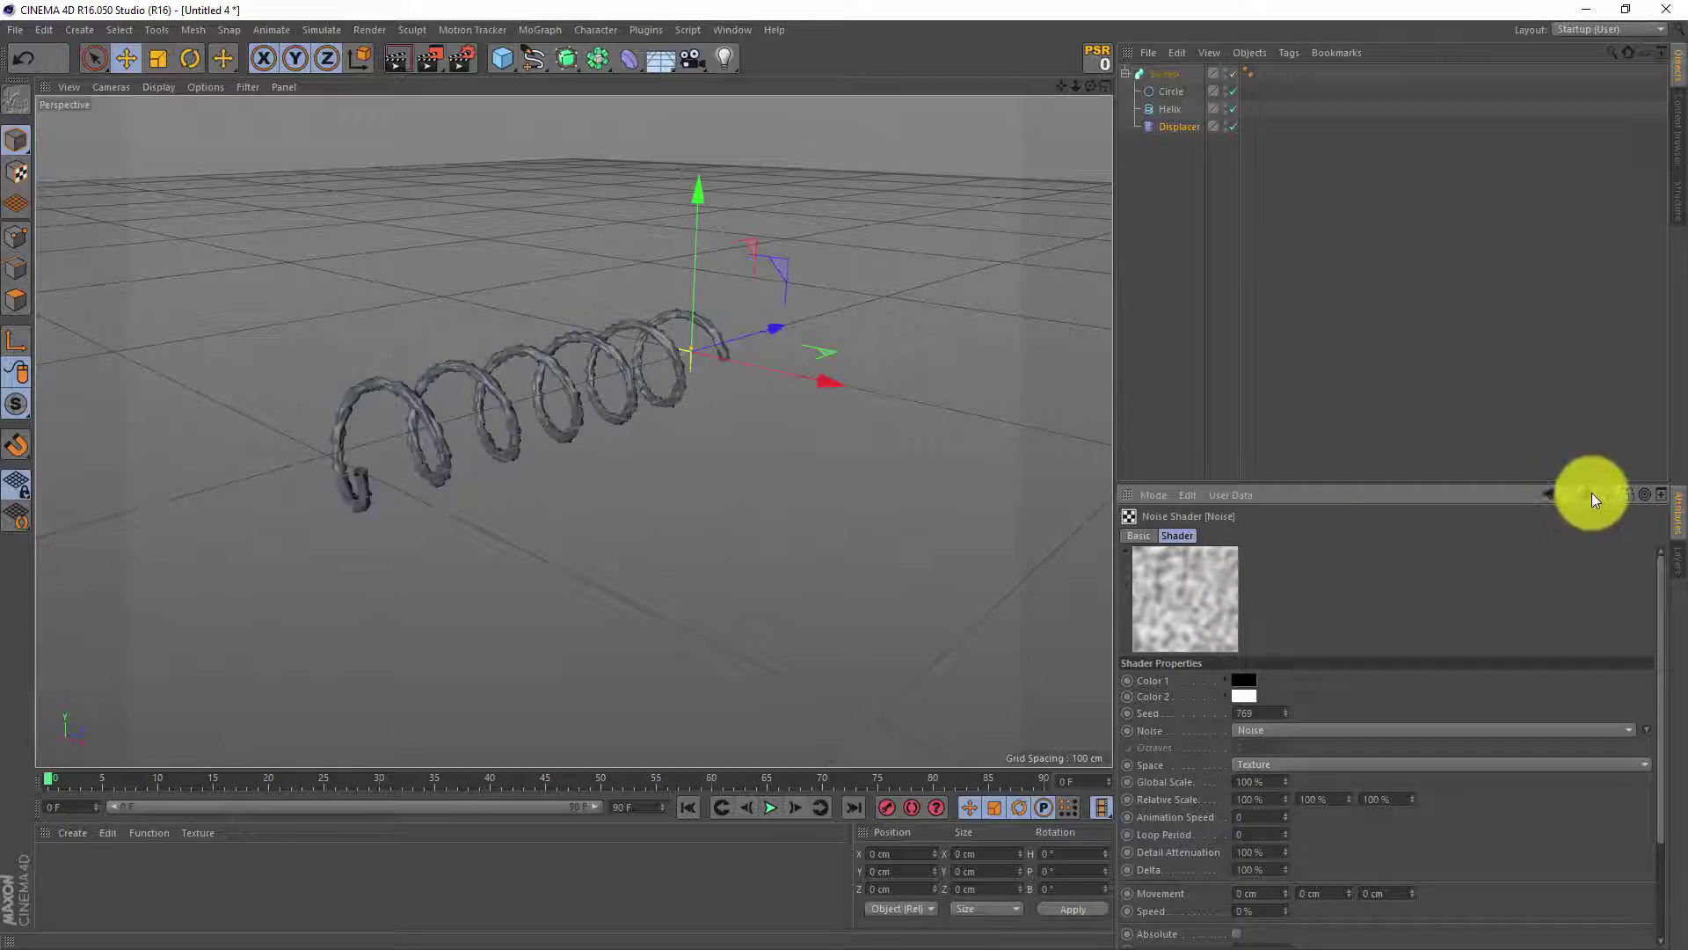
{"action": "left_click", "coordinate": [1589, 495]}
{"action": "left_click", "coordinate": [1241, 536]}
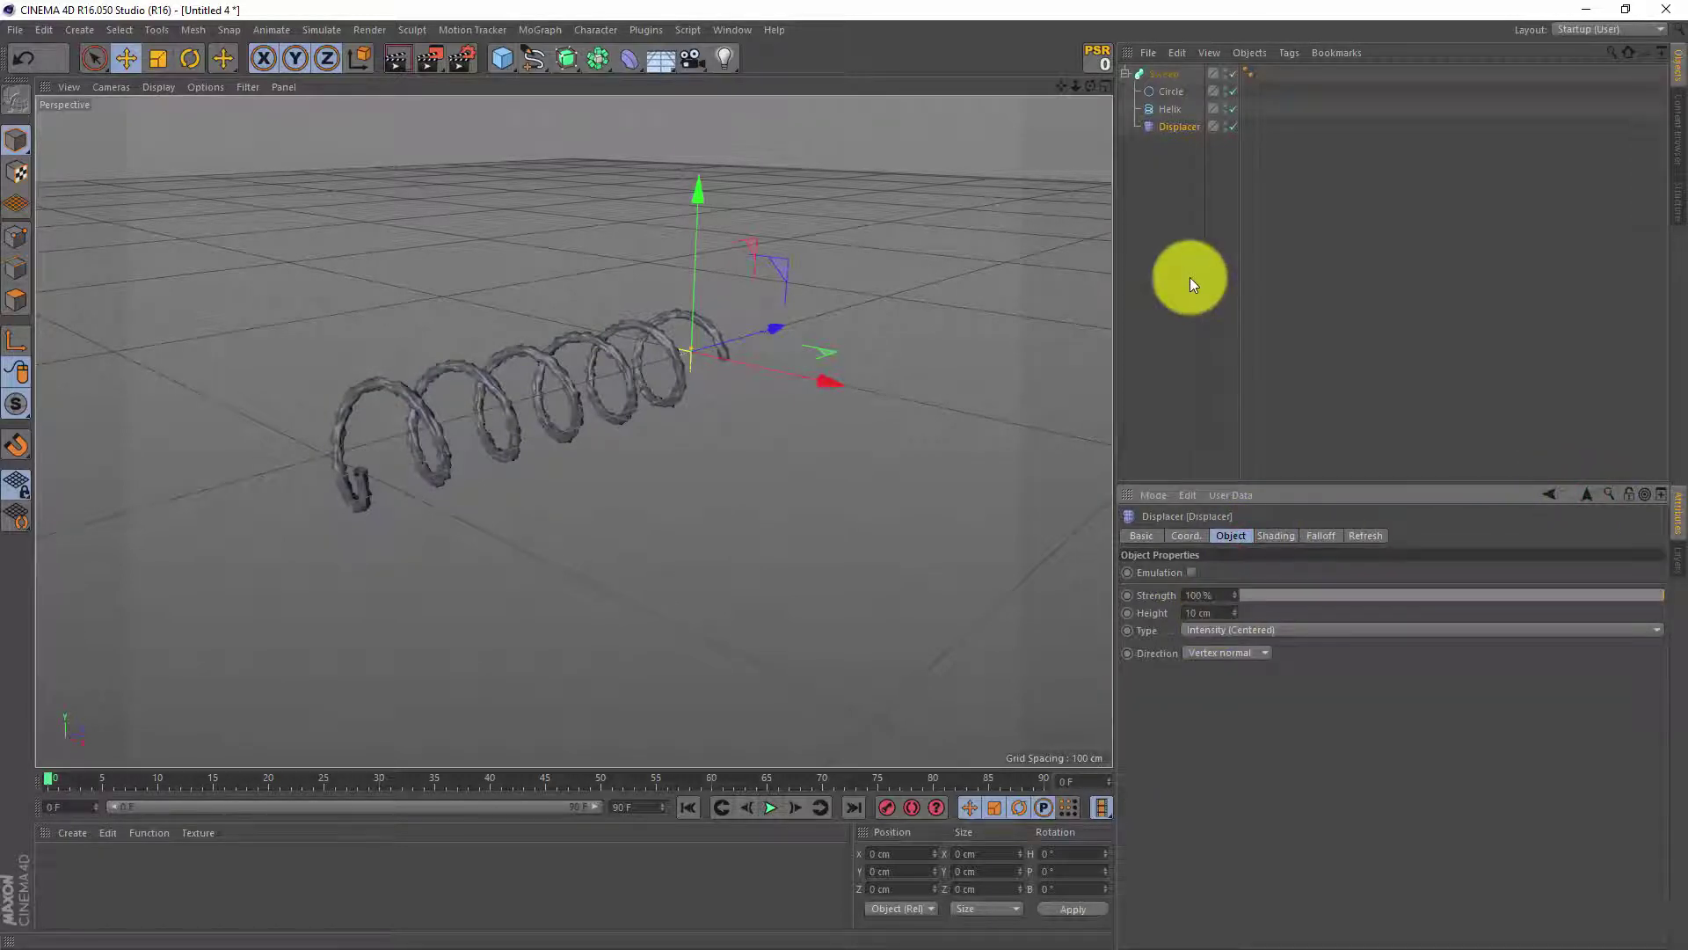
Set Displacer Height to 29 cm and parent the Sweep under a new Subdivision Surface
{"action": "left_click_drag", "start_coordinate": [1236, 612], "coordinate": [1224, 569]}
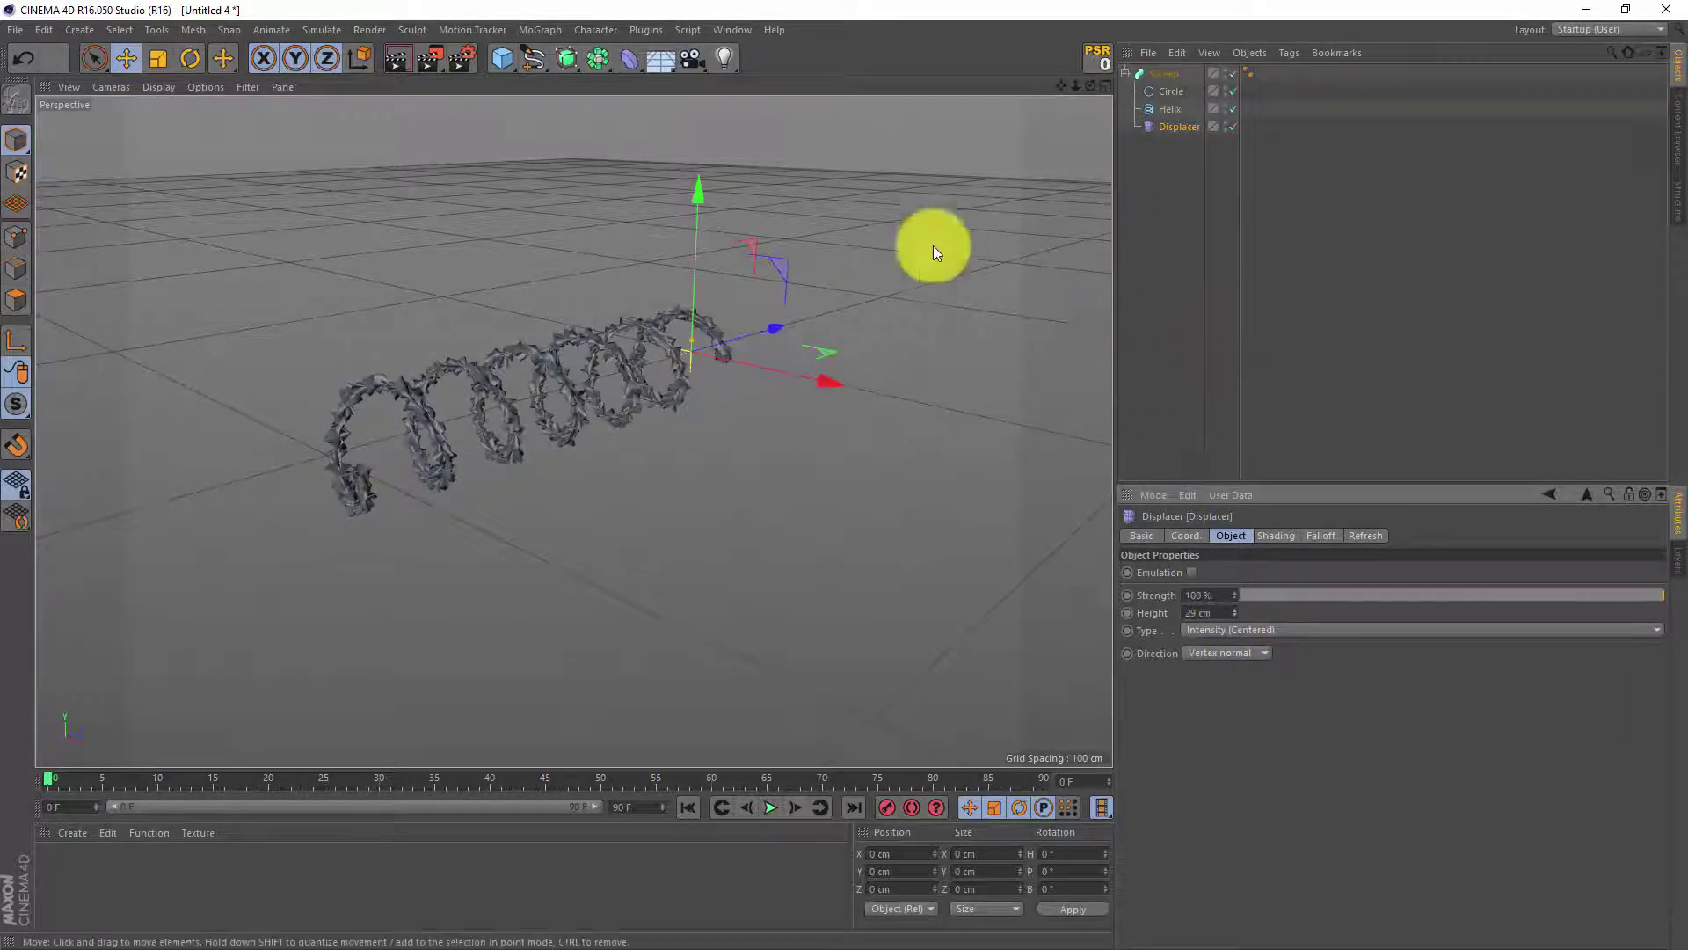
{"action": "left_click_drag", "start_coordinate": [566, 58], "coordinate": [635, 86]}
{"action": "left_click_drag", "start_coordinate": [1174, 92], "coordinate": [1167, 72]}
{"action": "left_click_drag", "start_coordinate": [509, 421], "coordinate": [480, 368], "text": "alt"}
Nest the Subdivision Surface inside a new MoGraph Cloner
{"action": "left_click", "coordinate": [540, 30]}
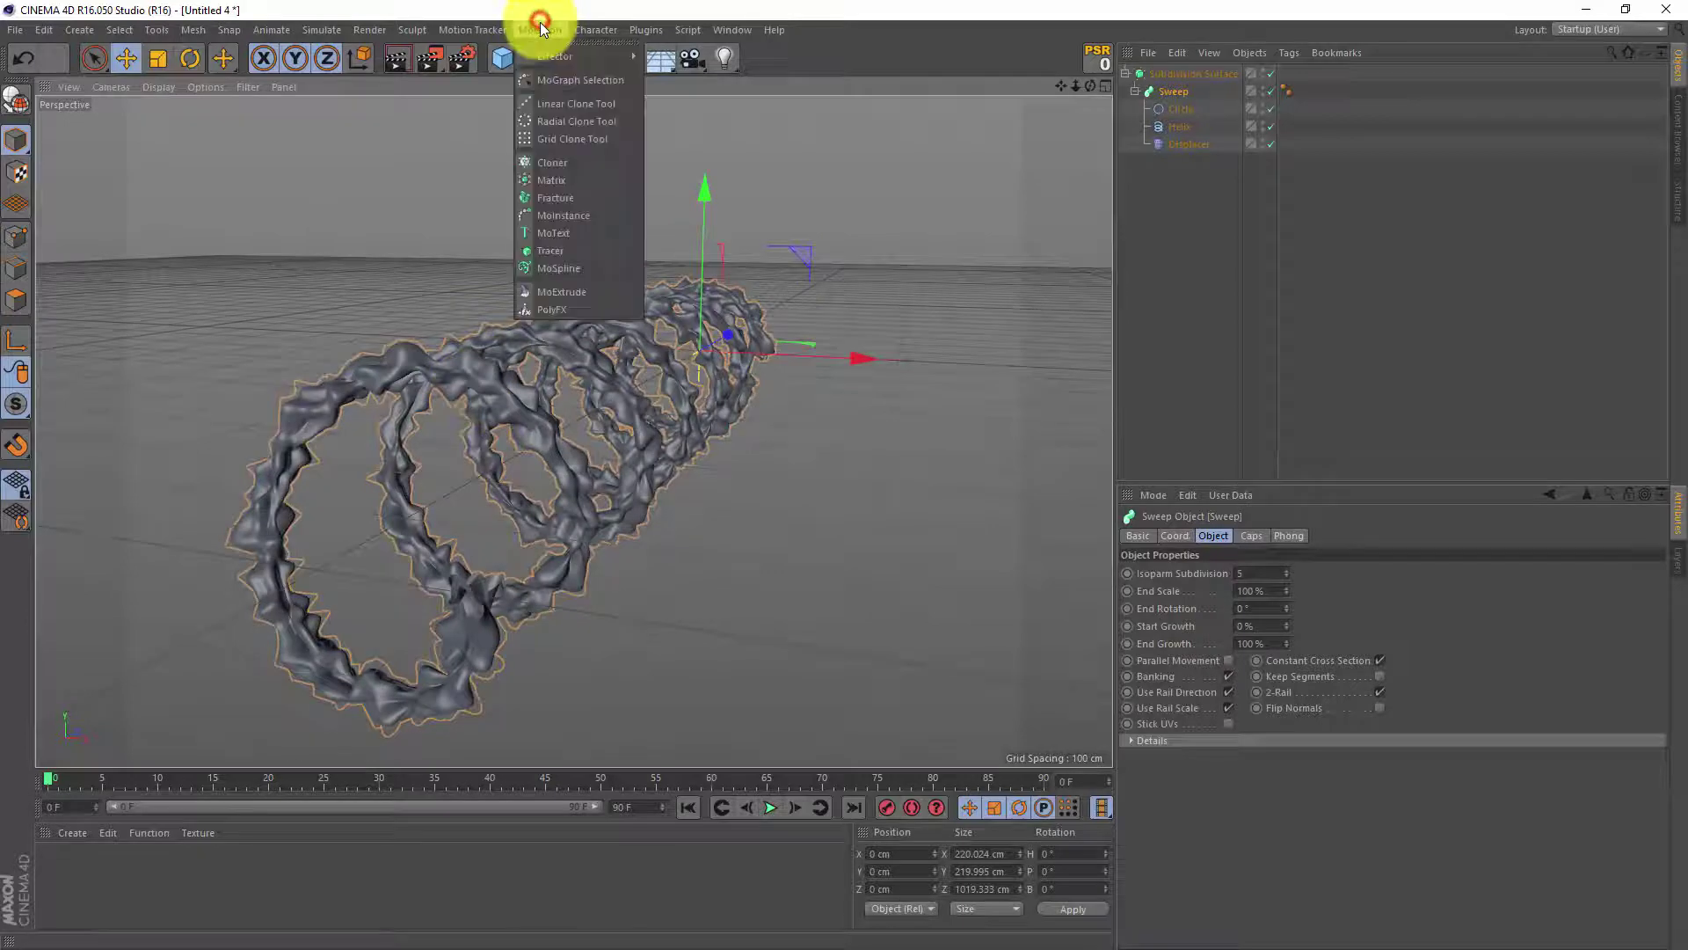
{"action": "left_click", "coordinate": [577, 143]}
{"action": "left_click_drag", "start_coordinate": [1175, 92], "coordinate": [1166, 74]}
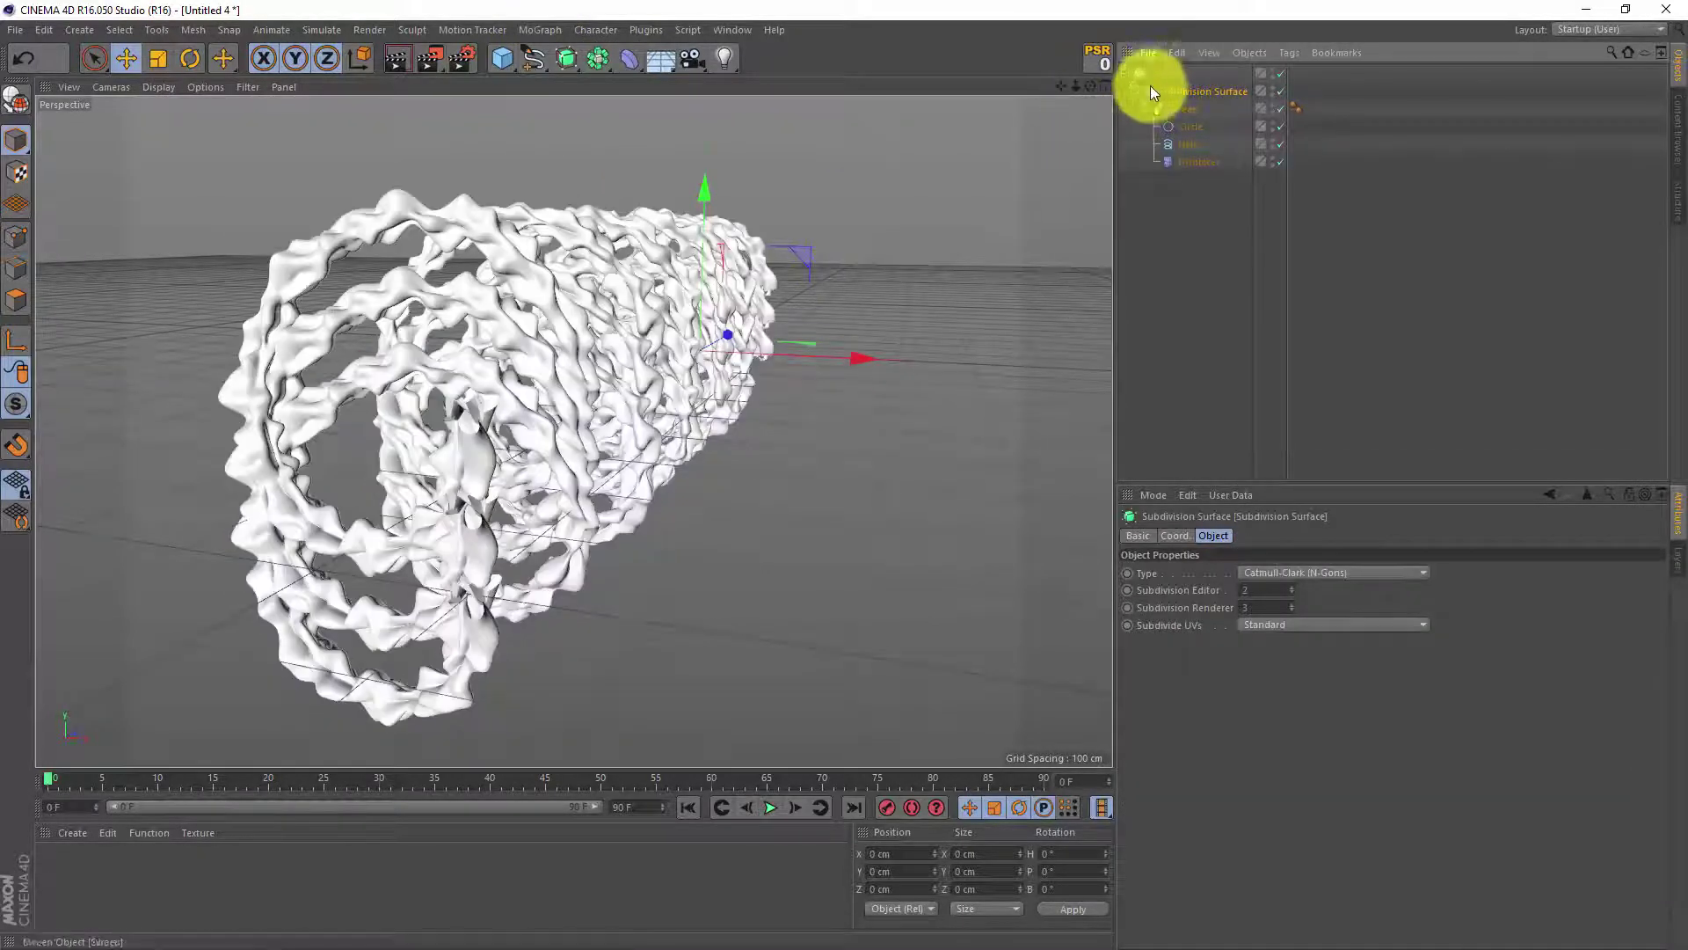
Set the Cloner's per-clone Z offset to 1000 cm and raise the clone count
{"action": "left_click", "coordinate": [1157, 77]}
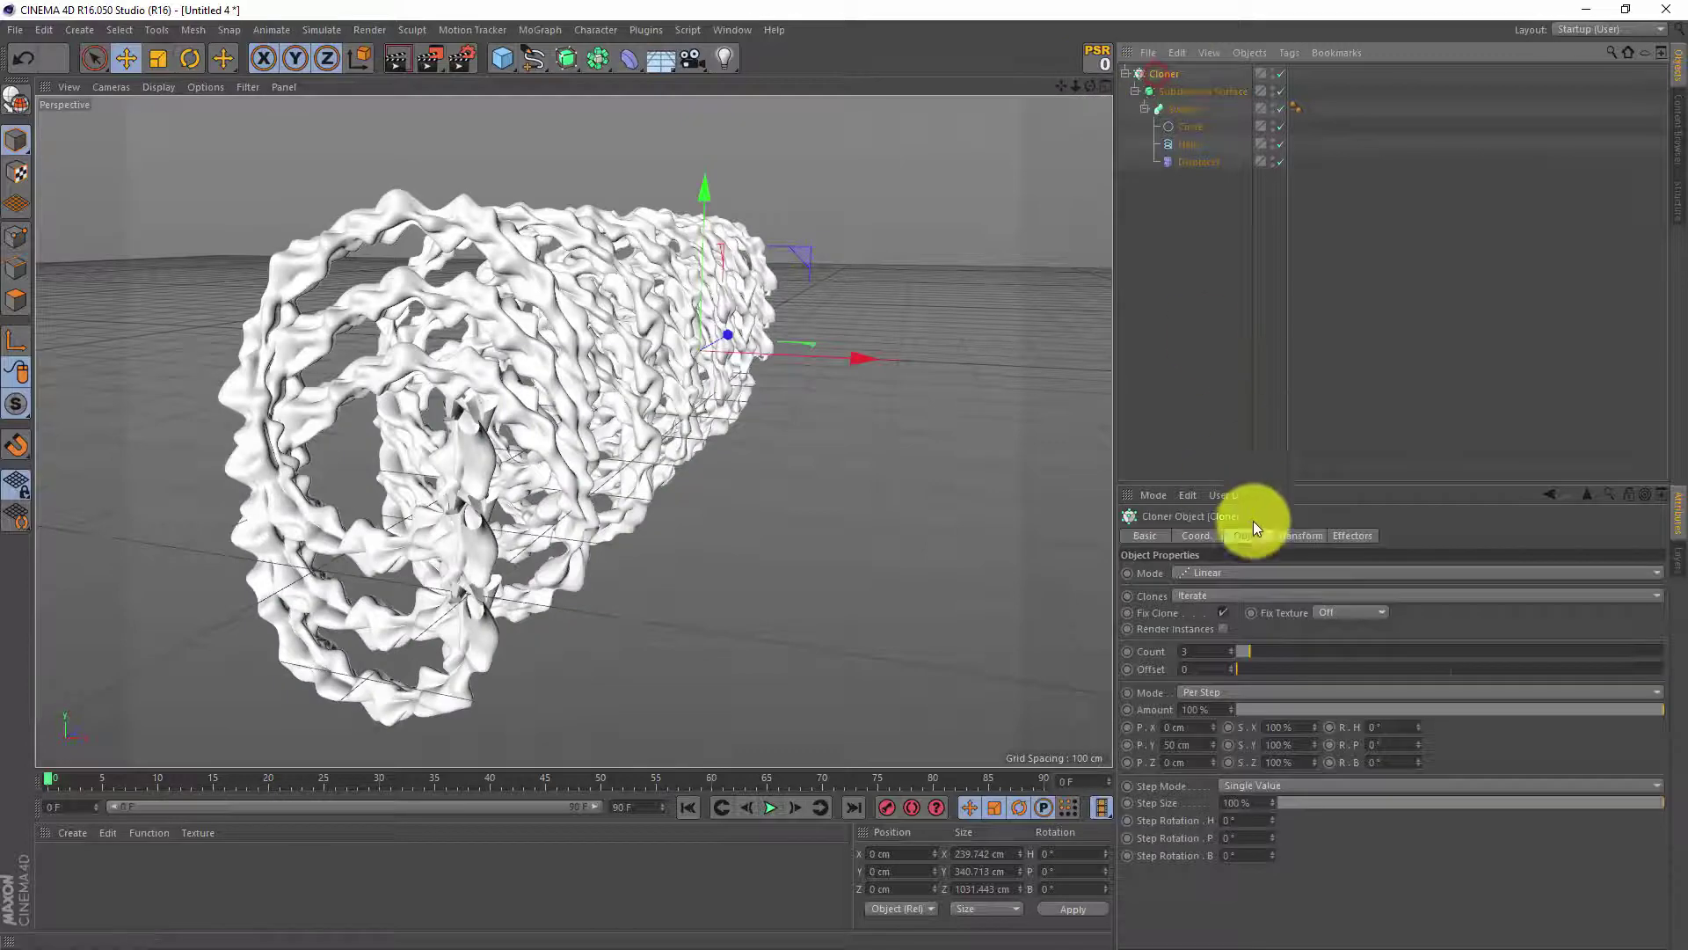
{"action": "left_click", "coordinate": [1188, 761]}
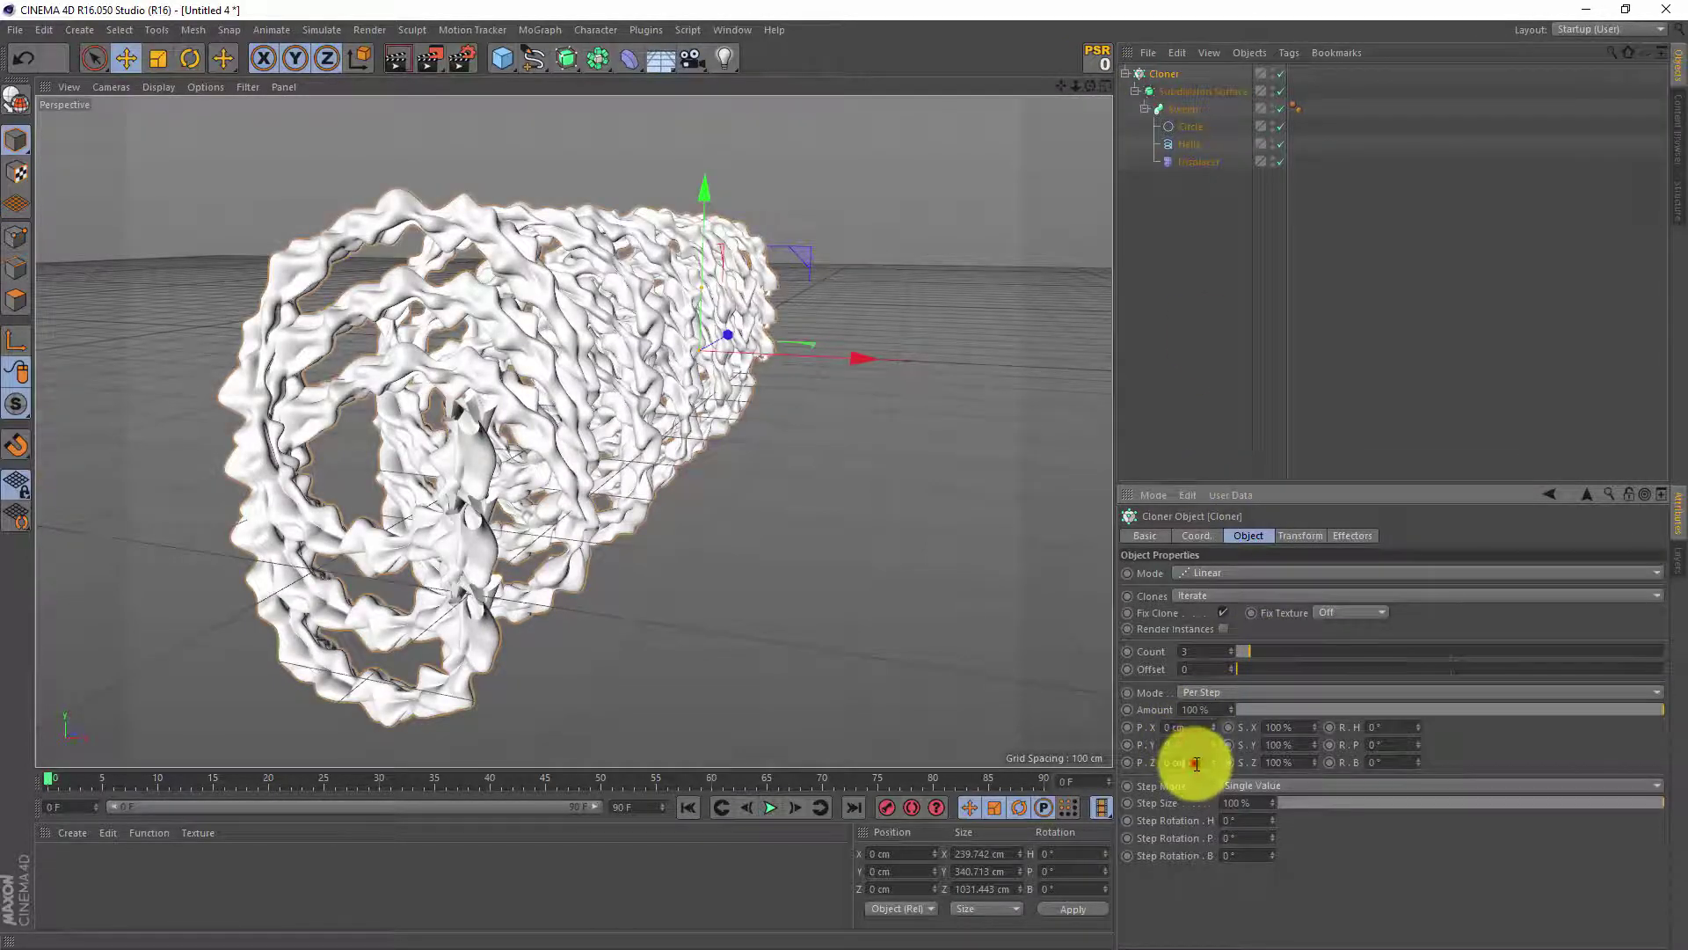
{"action": "left_click", "coordinate": [1193, 762]}
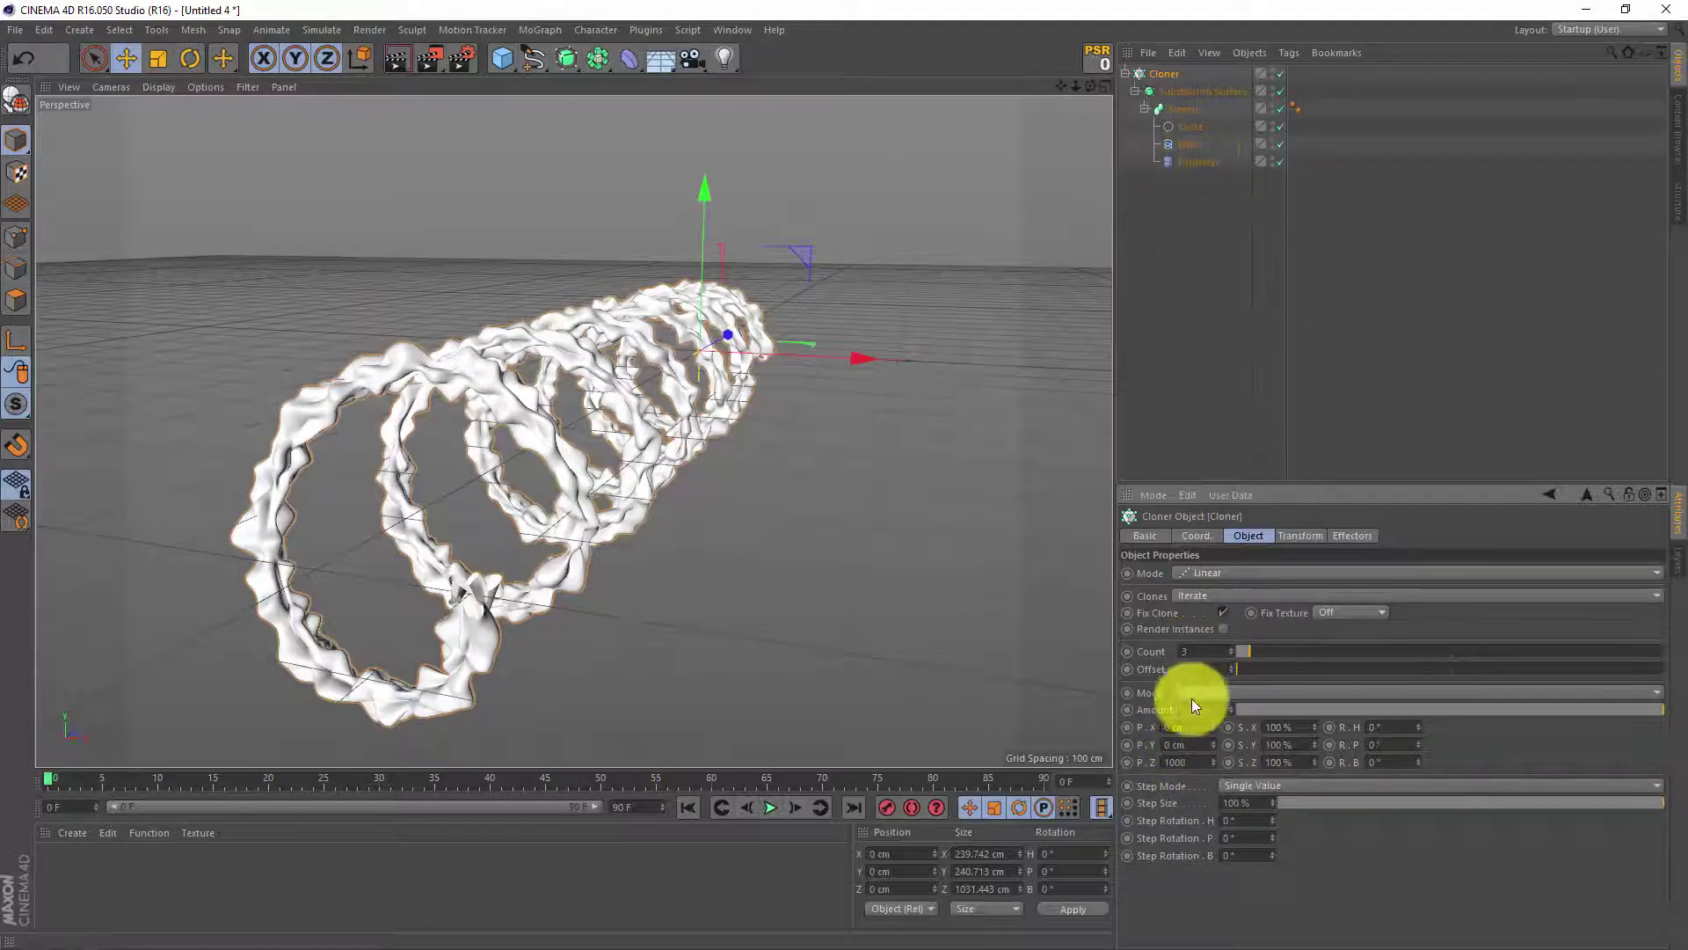
{"action": "mouse_move", "coordinate": [1197, 764]}
{"action": "left_mouse_down"}
{"action": "mouse_move", "coordinate": [1179, 765]}
{"action": "mouse_move", "coordinate": [1210, 782]}
{"action": "left_mouse_up"}
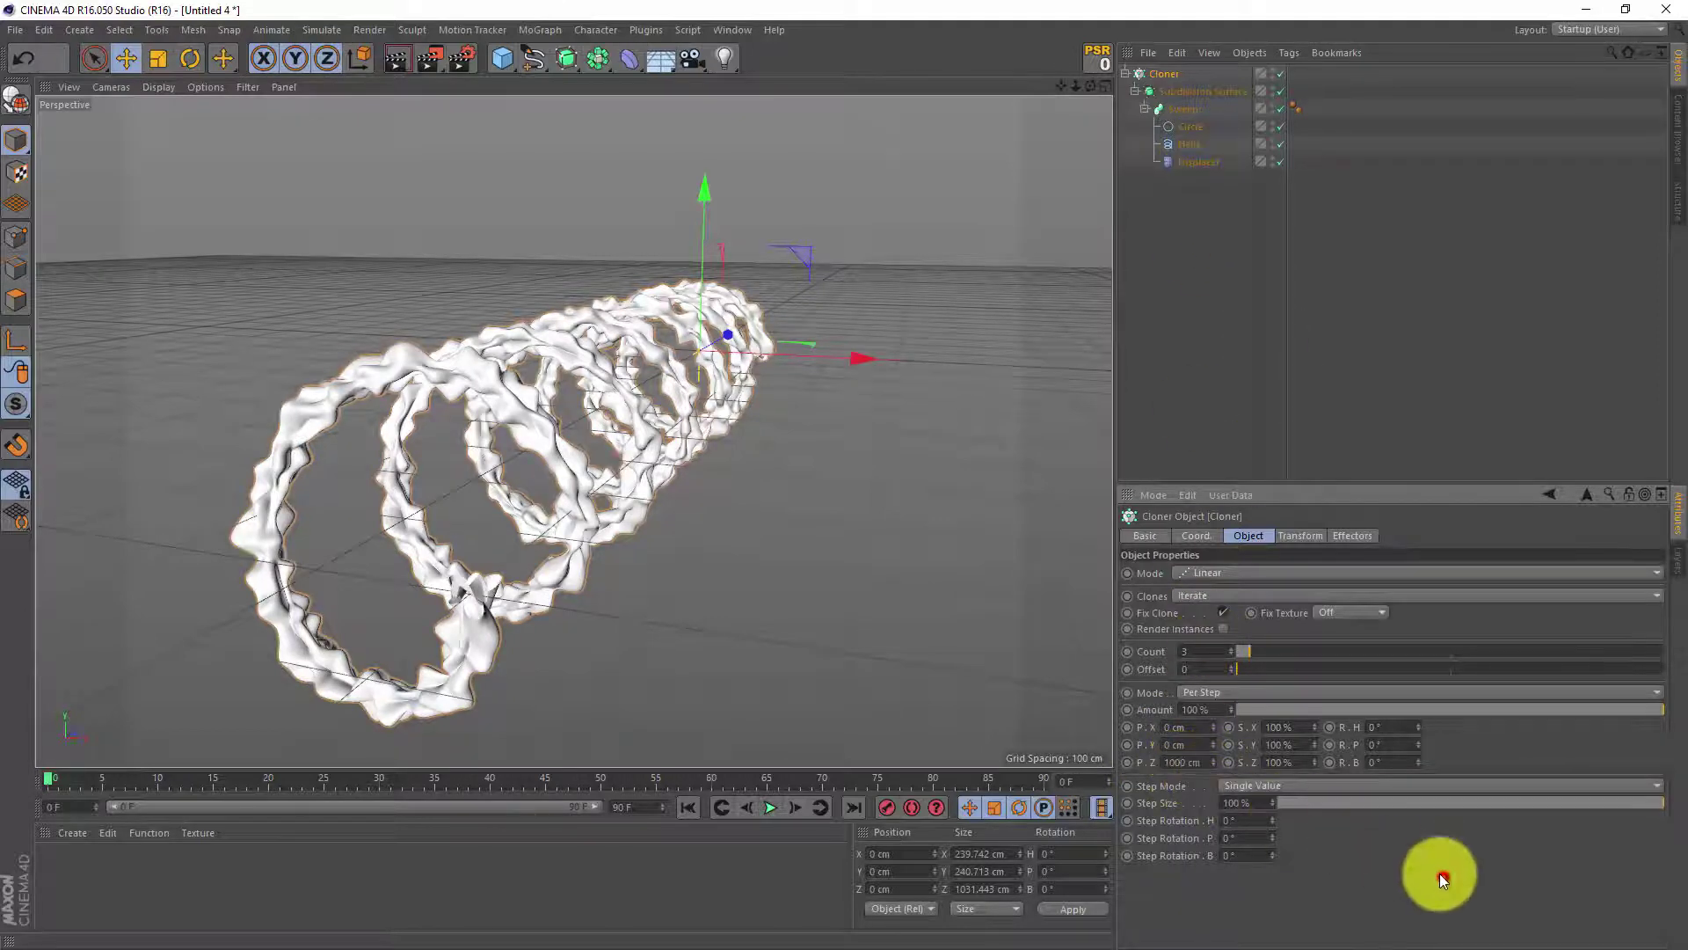
{"action": "left_click_drag", "start_coordinate": [1442, 880], "coordinate": [1438, 866]}
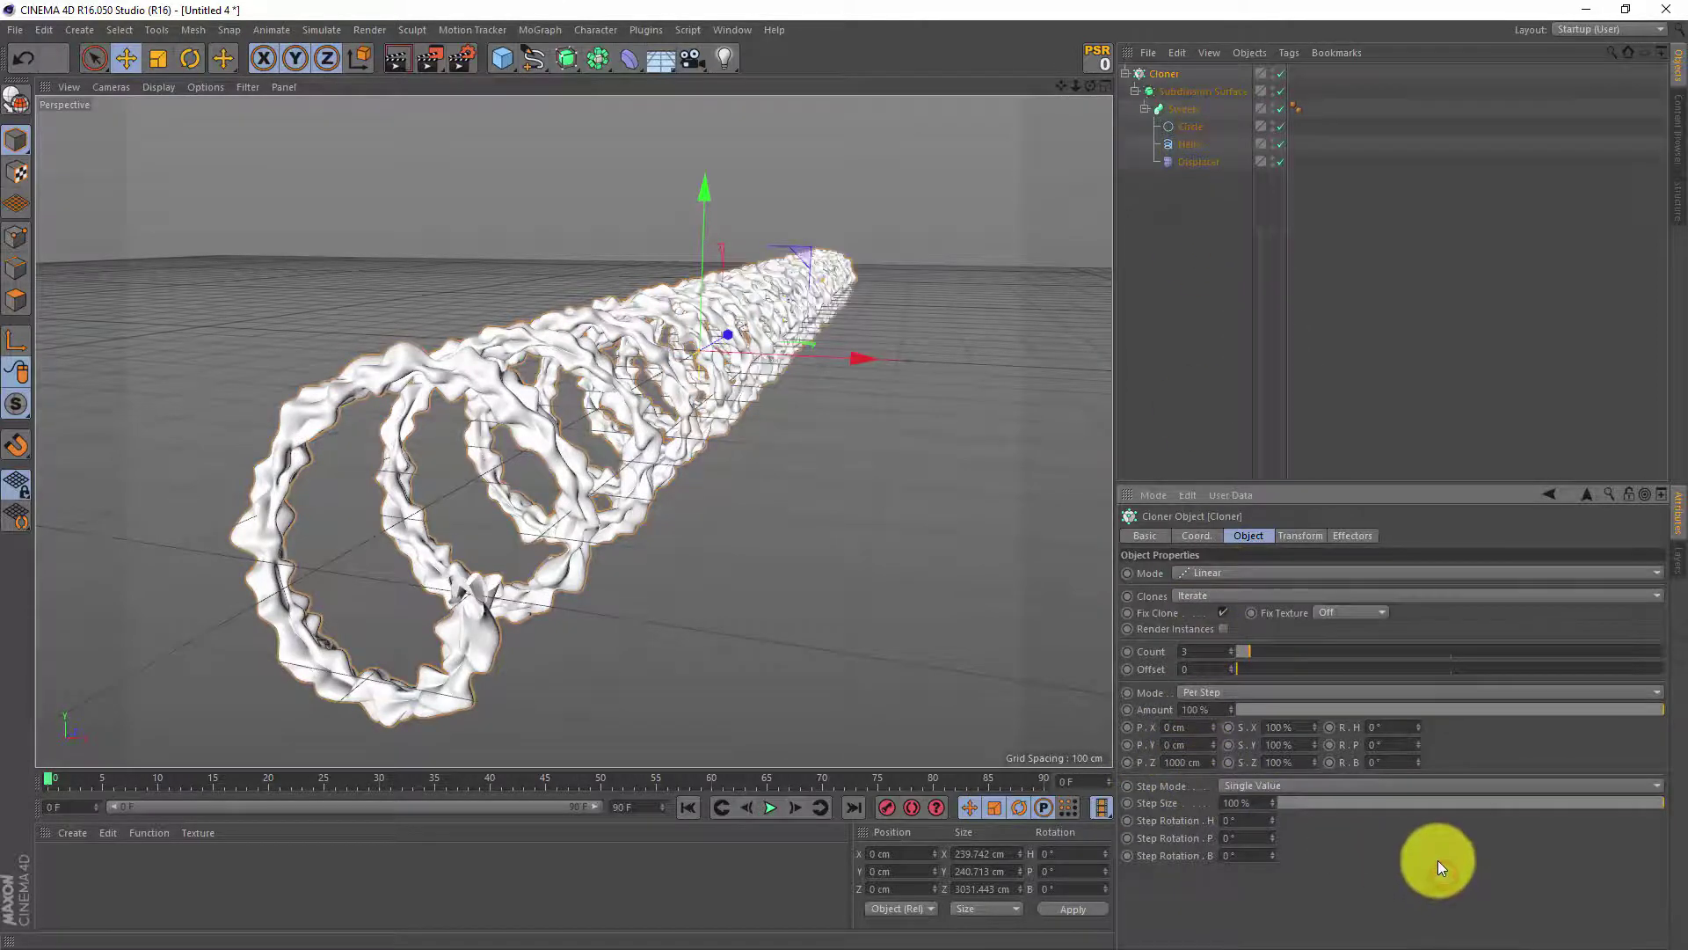
Set both the Sweep's Start and End caps to None
{"action": "left_click", "coordinate": [1187, 111]}
{"action": "left_click", "coordinate": [1256, 536]}
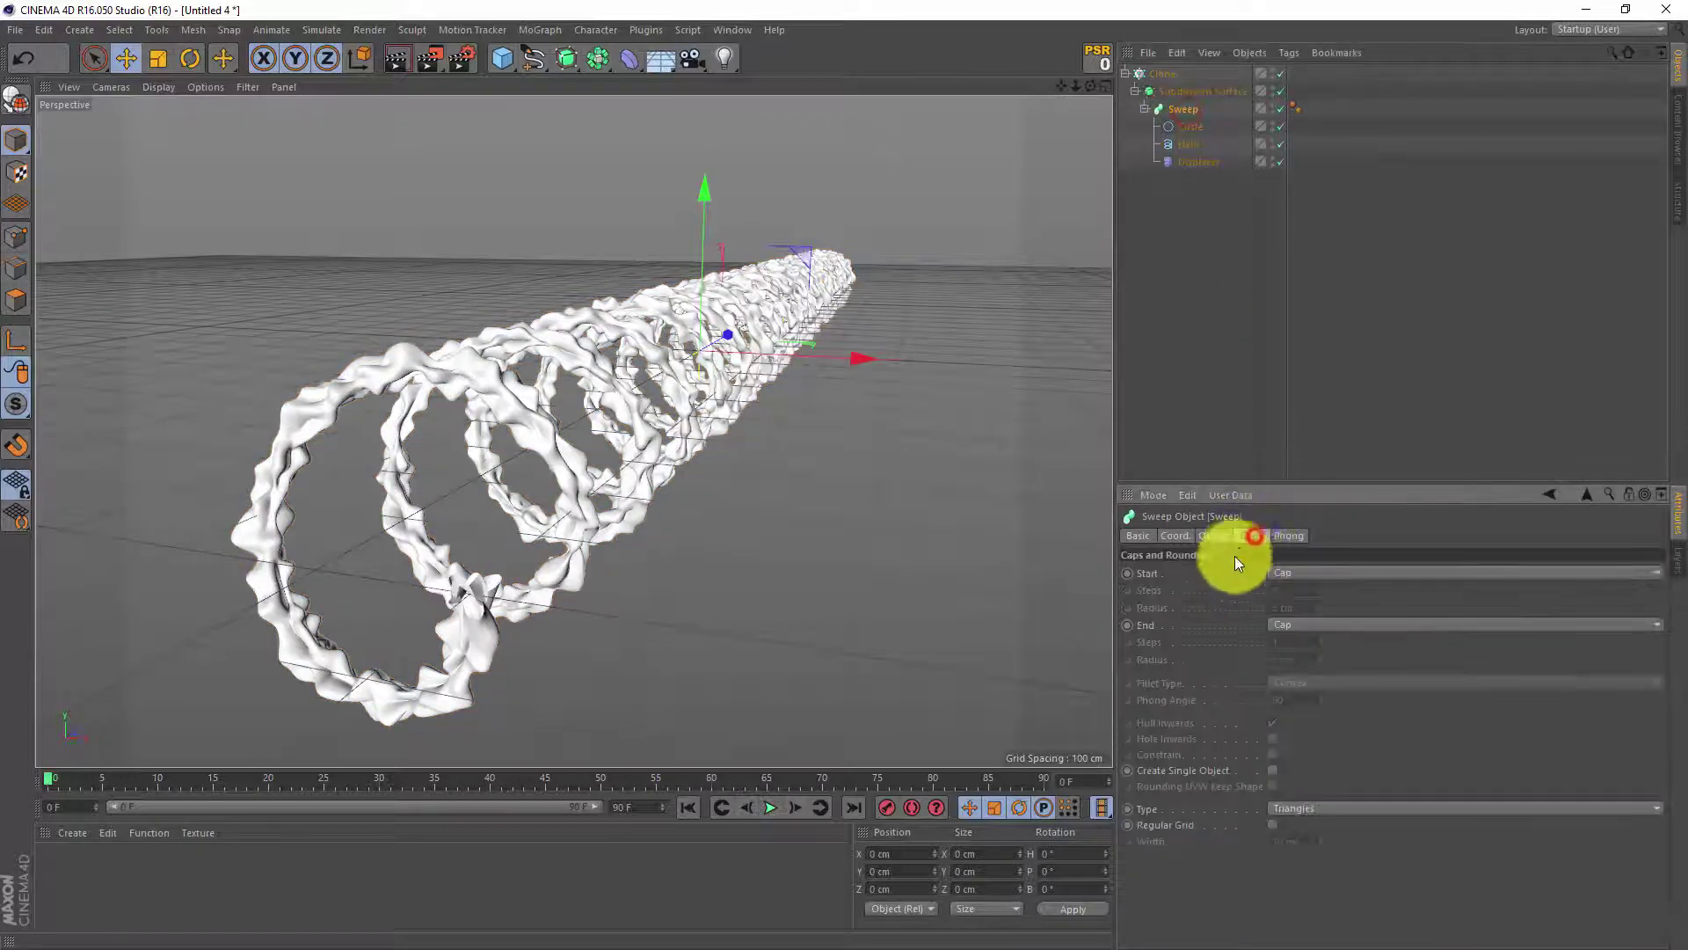
{"action": "left_click", "coordinate": [1285, 572]}
{"action": "left_click", "coordinate": [1293, 590]}
{"action": "left_click", "coordinate": [1290, 624]}
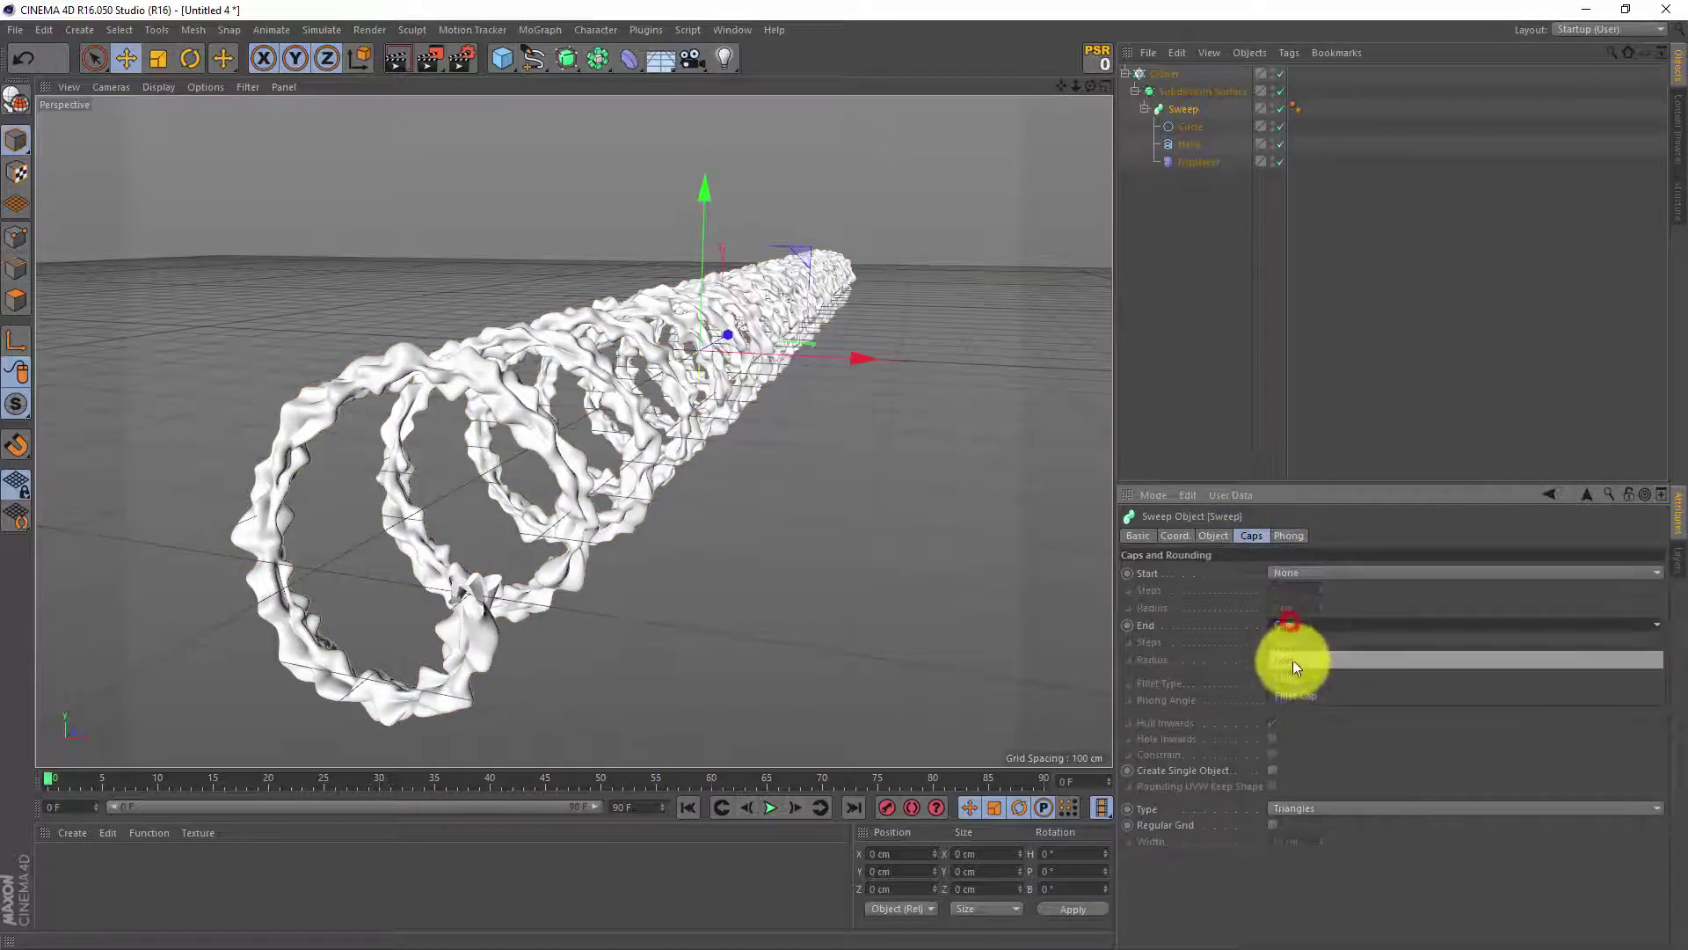
{"action": "left_click", "coordinate": [1294, 648]}
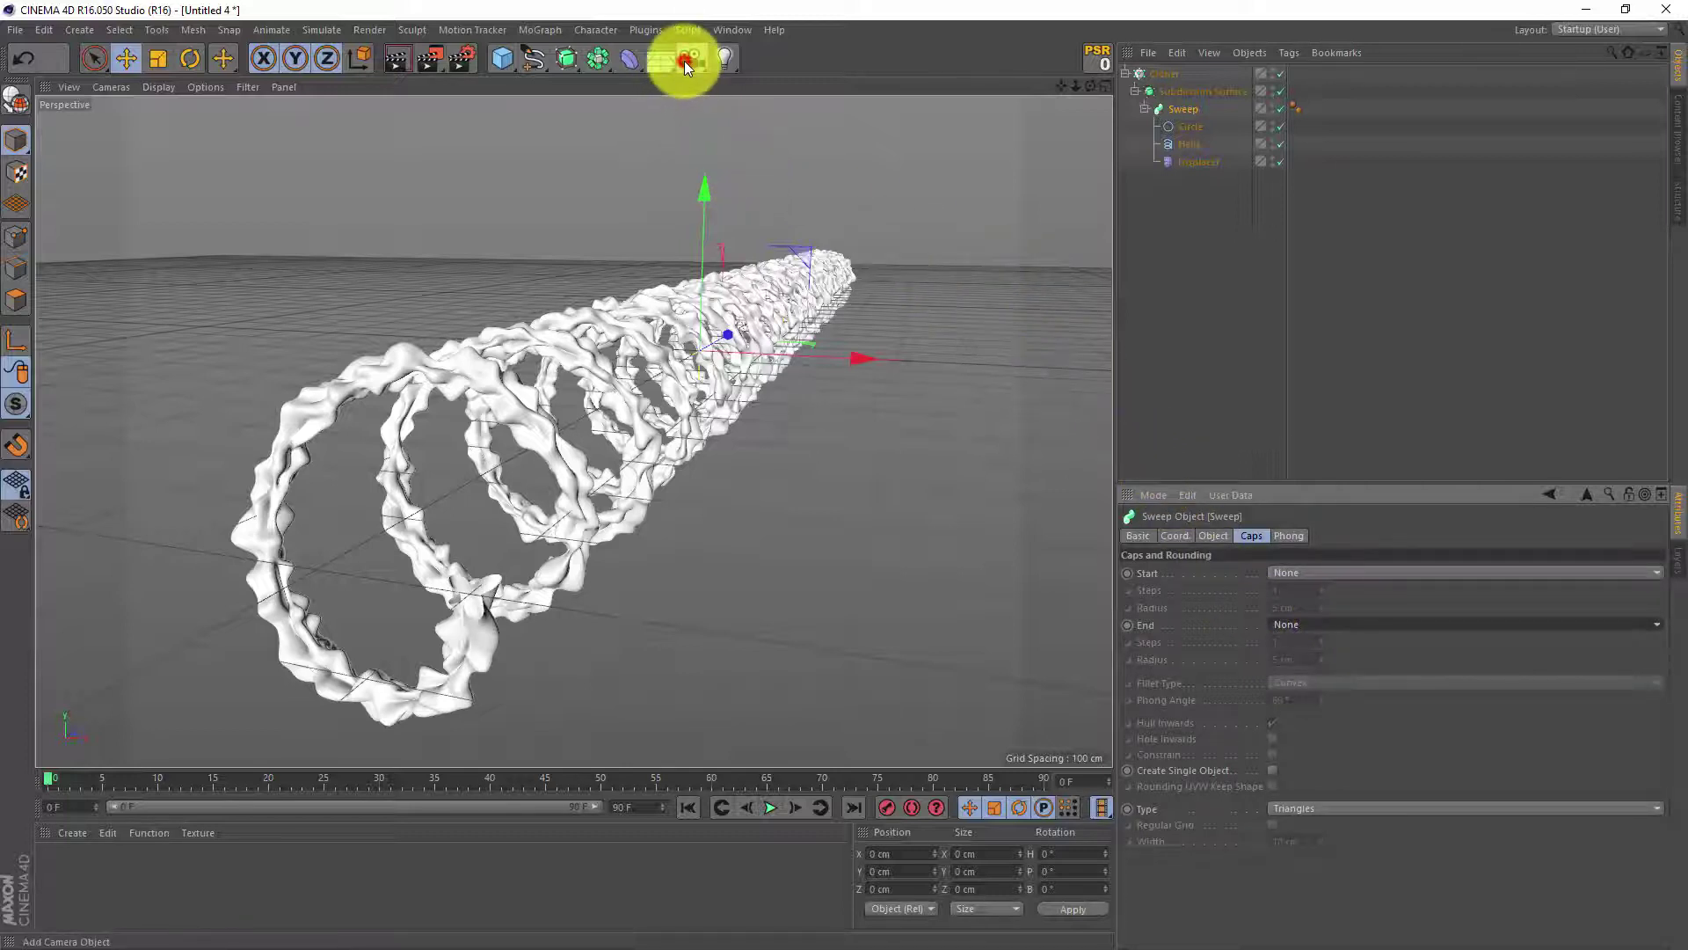
Add a new Camera and set its P.X and P.Y to 0
{"action": "left_click_drag", "start_coordinate": [686, 60], "coordinate": [734, 81]}
{"action": "left_click", "coordinate": [740, 83]}
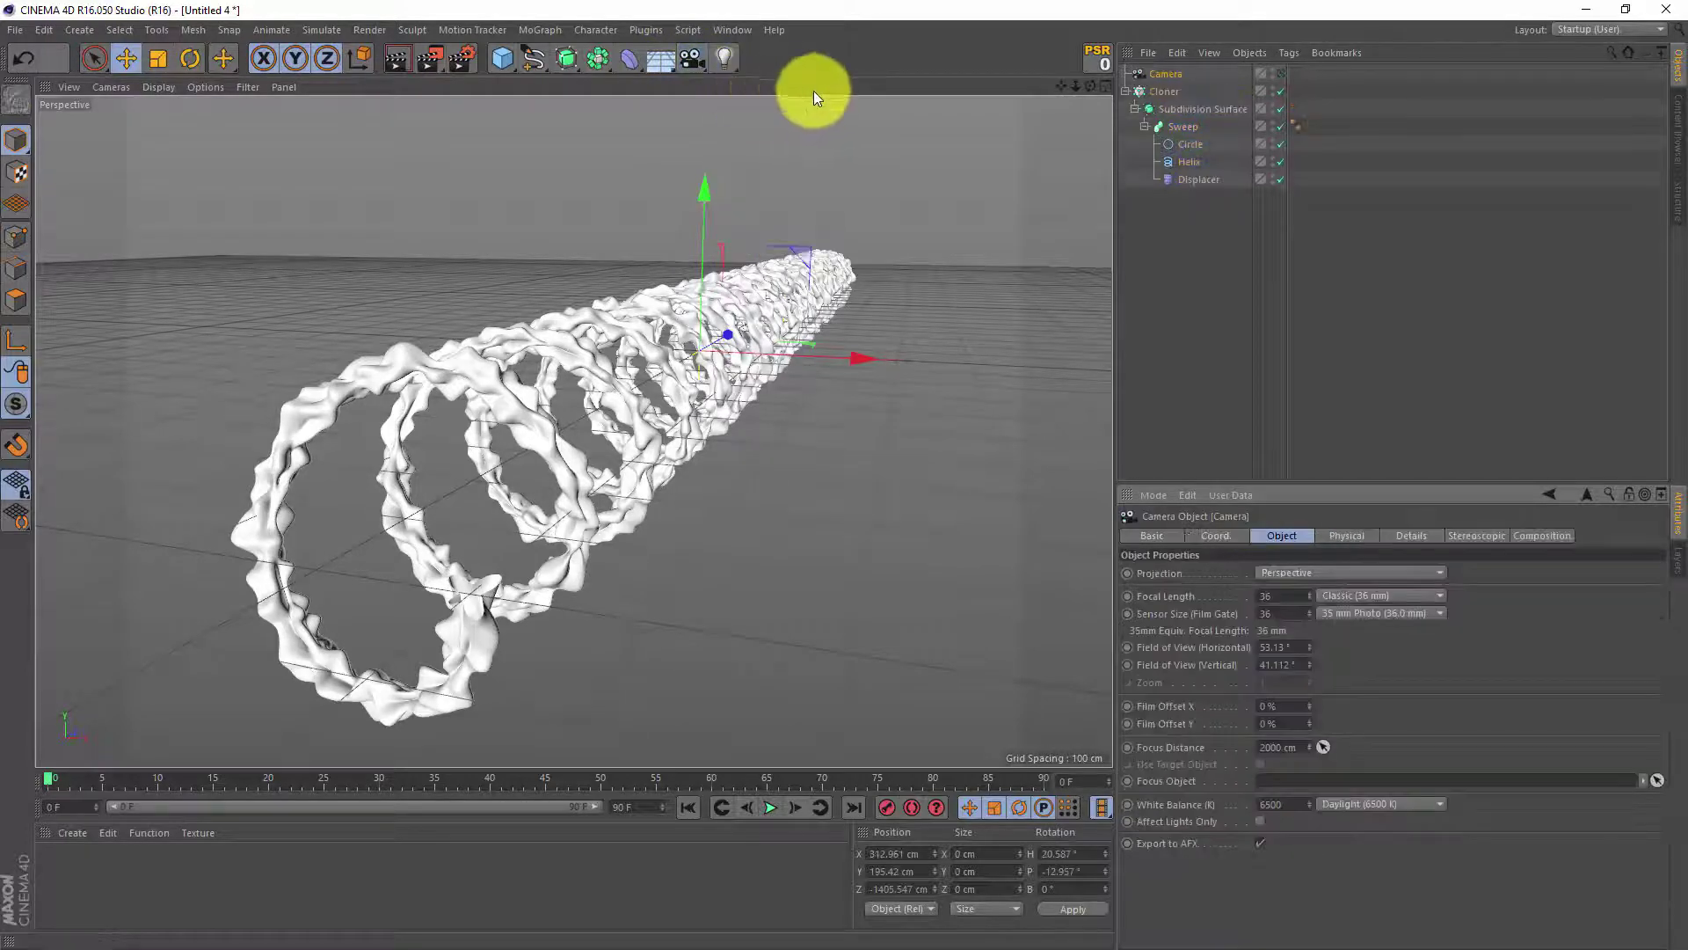
{"action": "left_click", "coordinate": [1218, 537]}
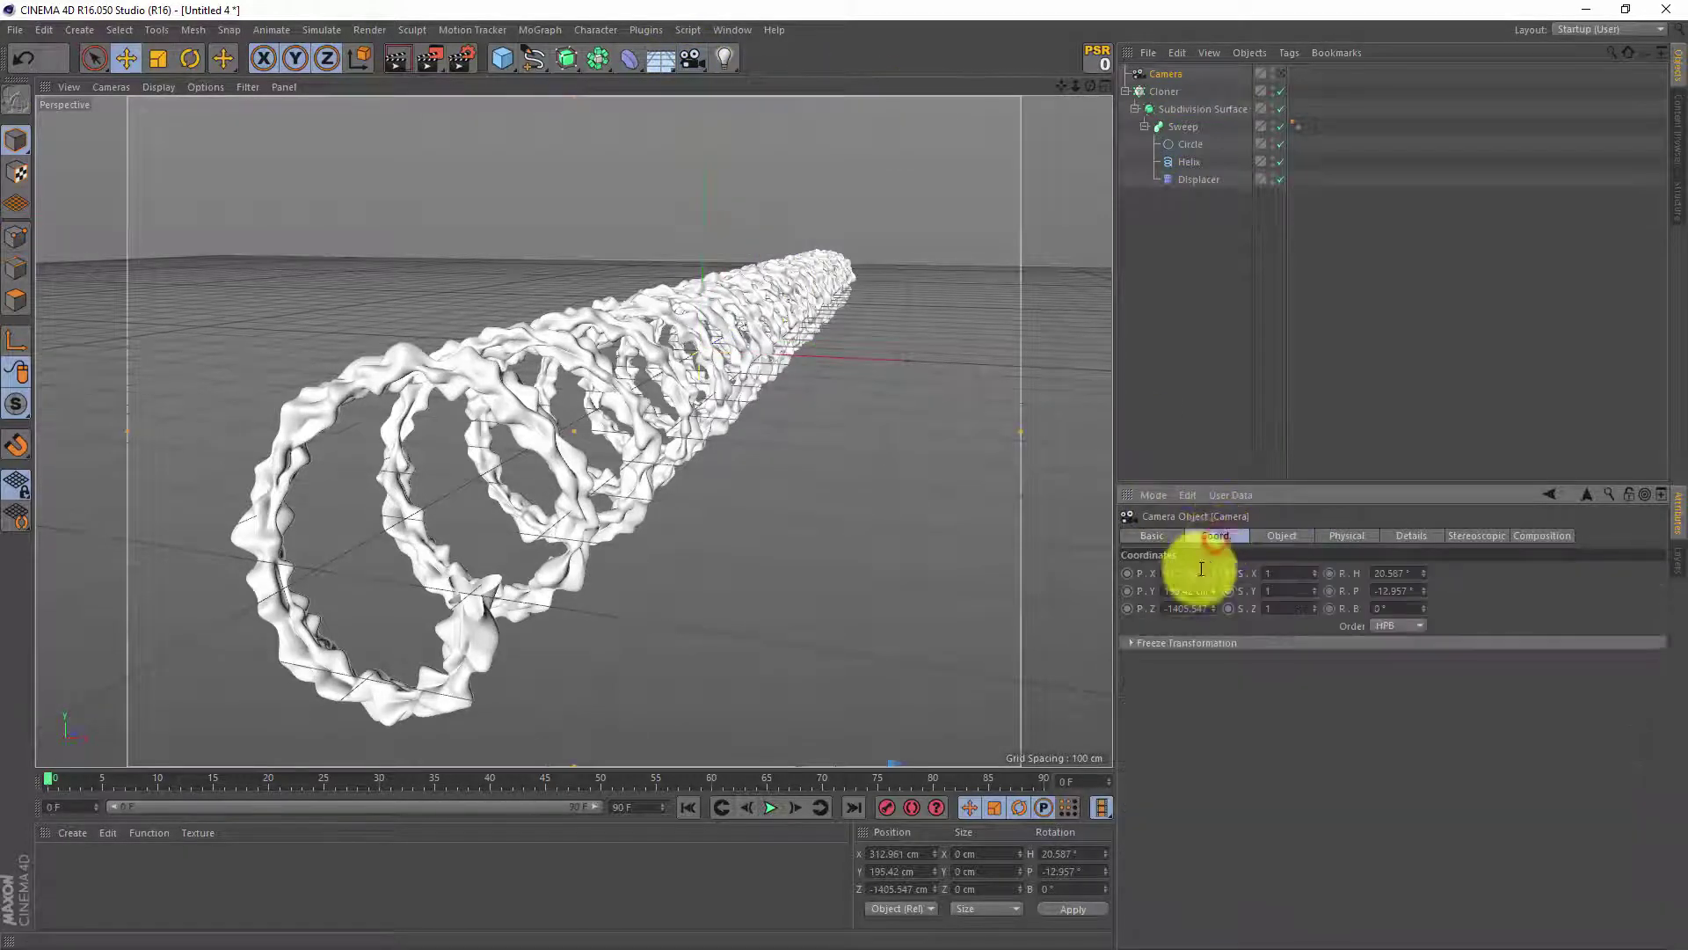
{"action": "left_click", "coordinate": [1189, 574]}
{"action": "type", "text": "0"}
{"action": "key", "text": "Return"}
{"action": "left_click", "coordinate": [1191, 591]}
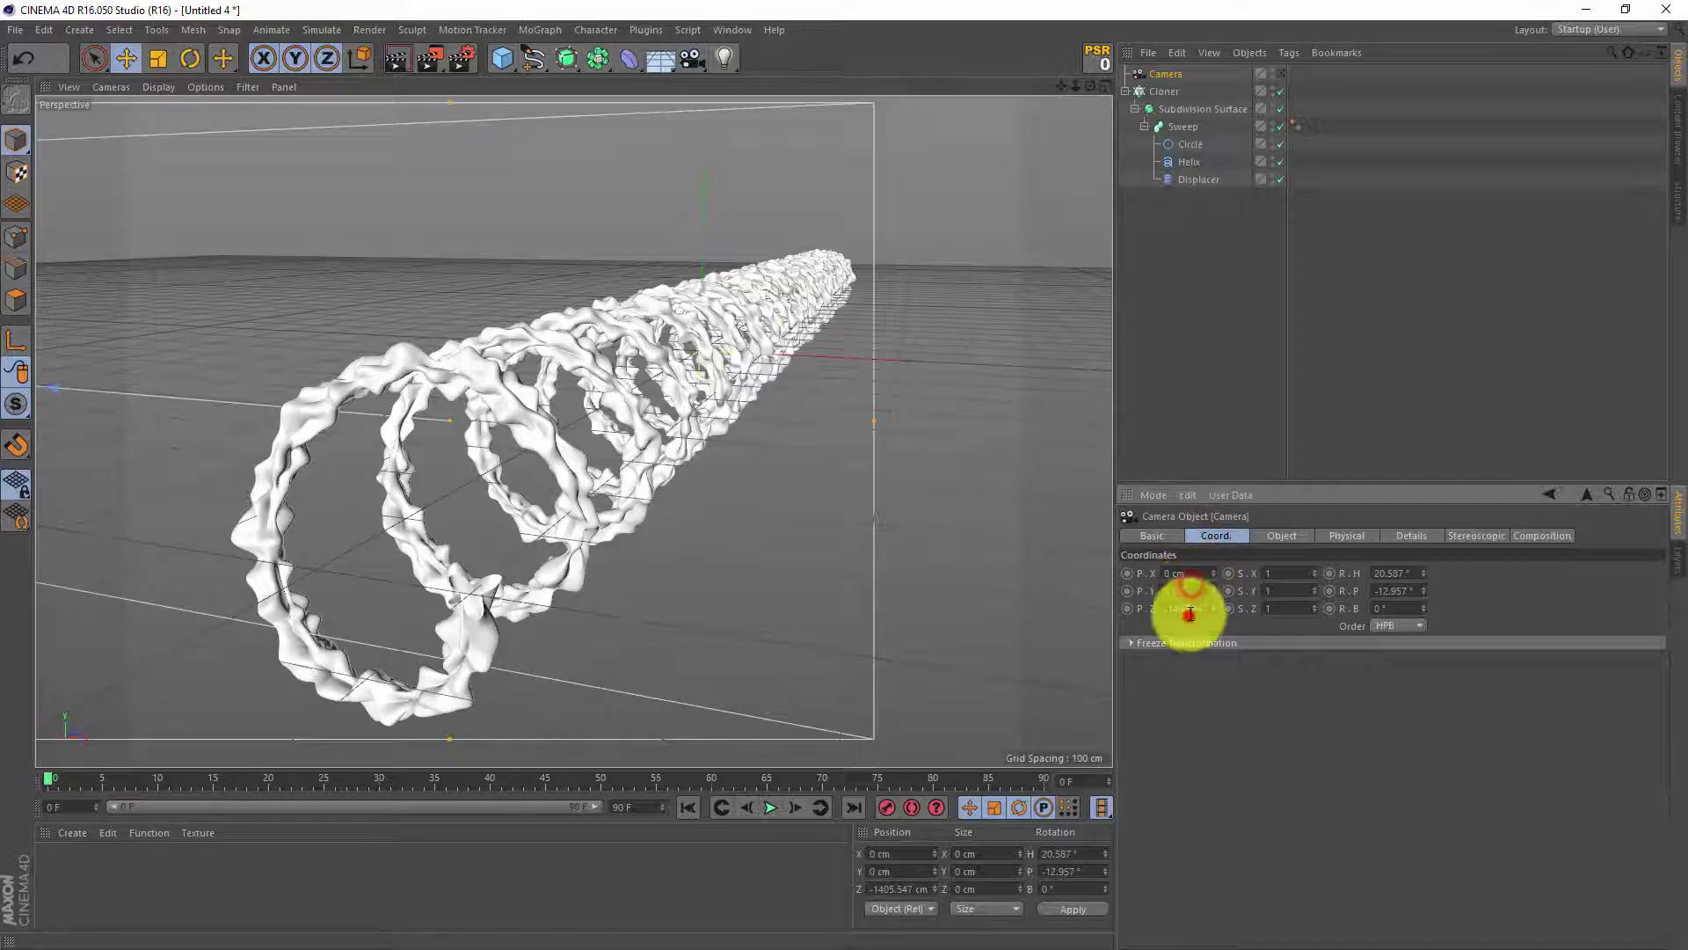
{"action": "type", "text": "0"}
{"action": "key", "text": "Return"}
Zero the camera's P.Z and its R.H and R.P rotation values
{"action": "type", "text": "0"}
{"action": "key", "text": "Return"}
{"action": "left_click", "coordinate": [1386, 574]}
{"action": "type", "text": "0"}
{"action": "key", "text": "Return"}
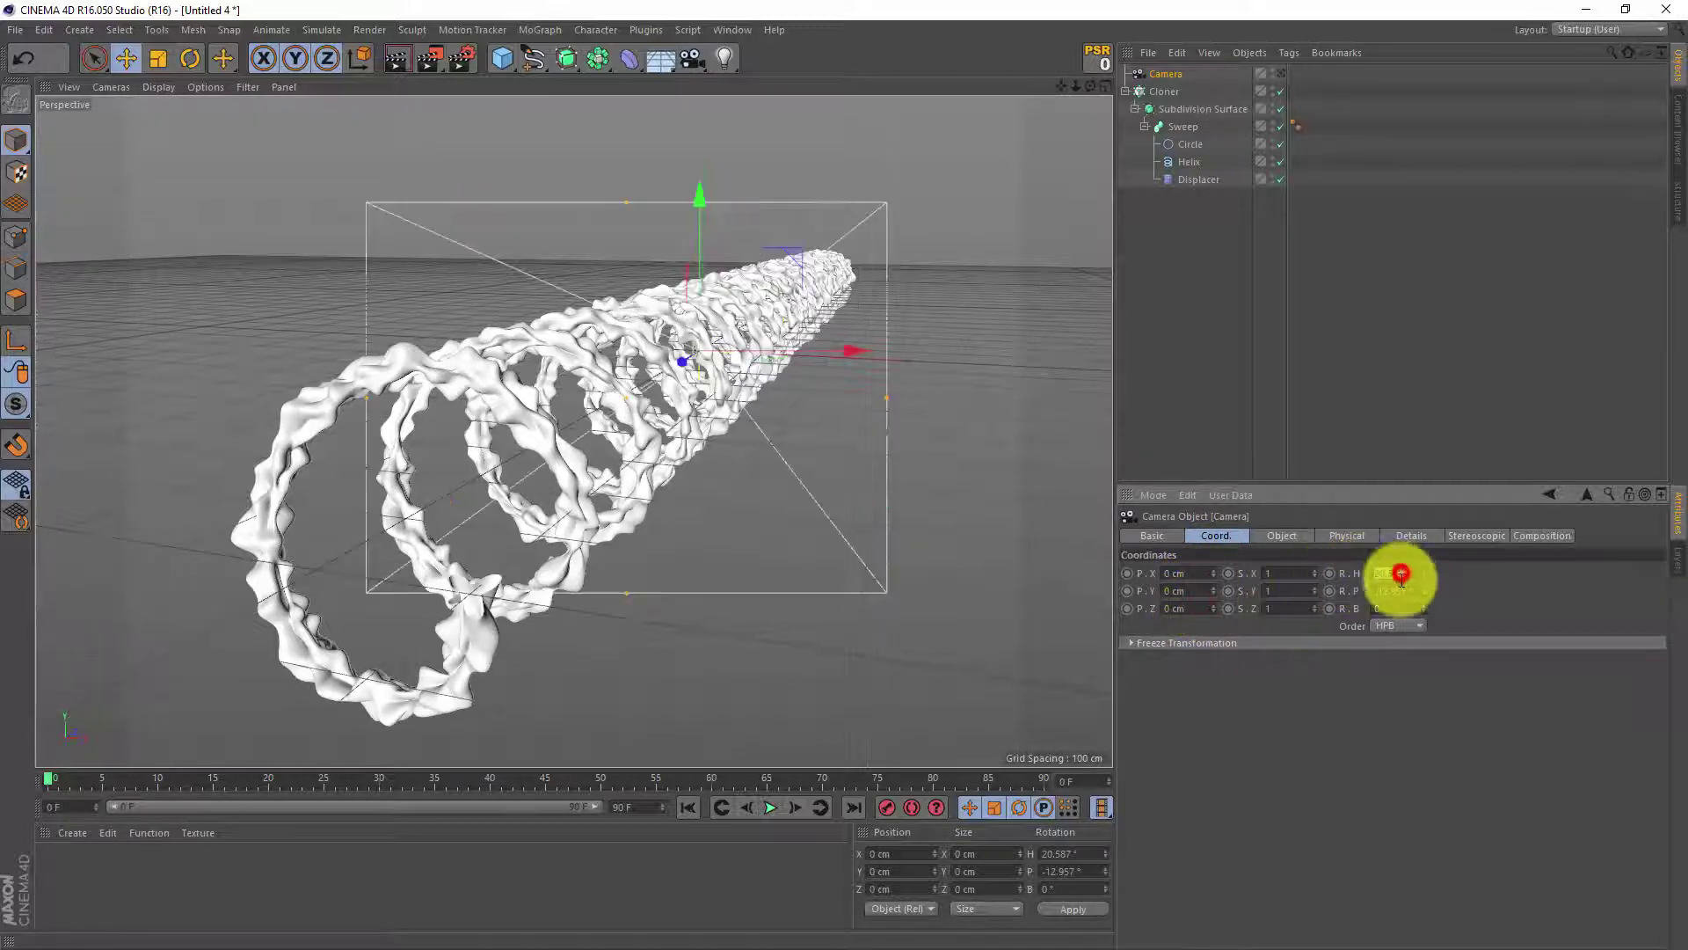
{"action": "left_click", "coordinate": [1398, 591]}
{"action": "type", "text": "0"}
{"action": "key", "text": "Return"}
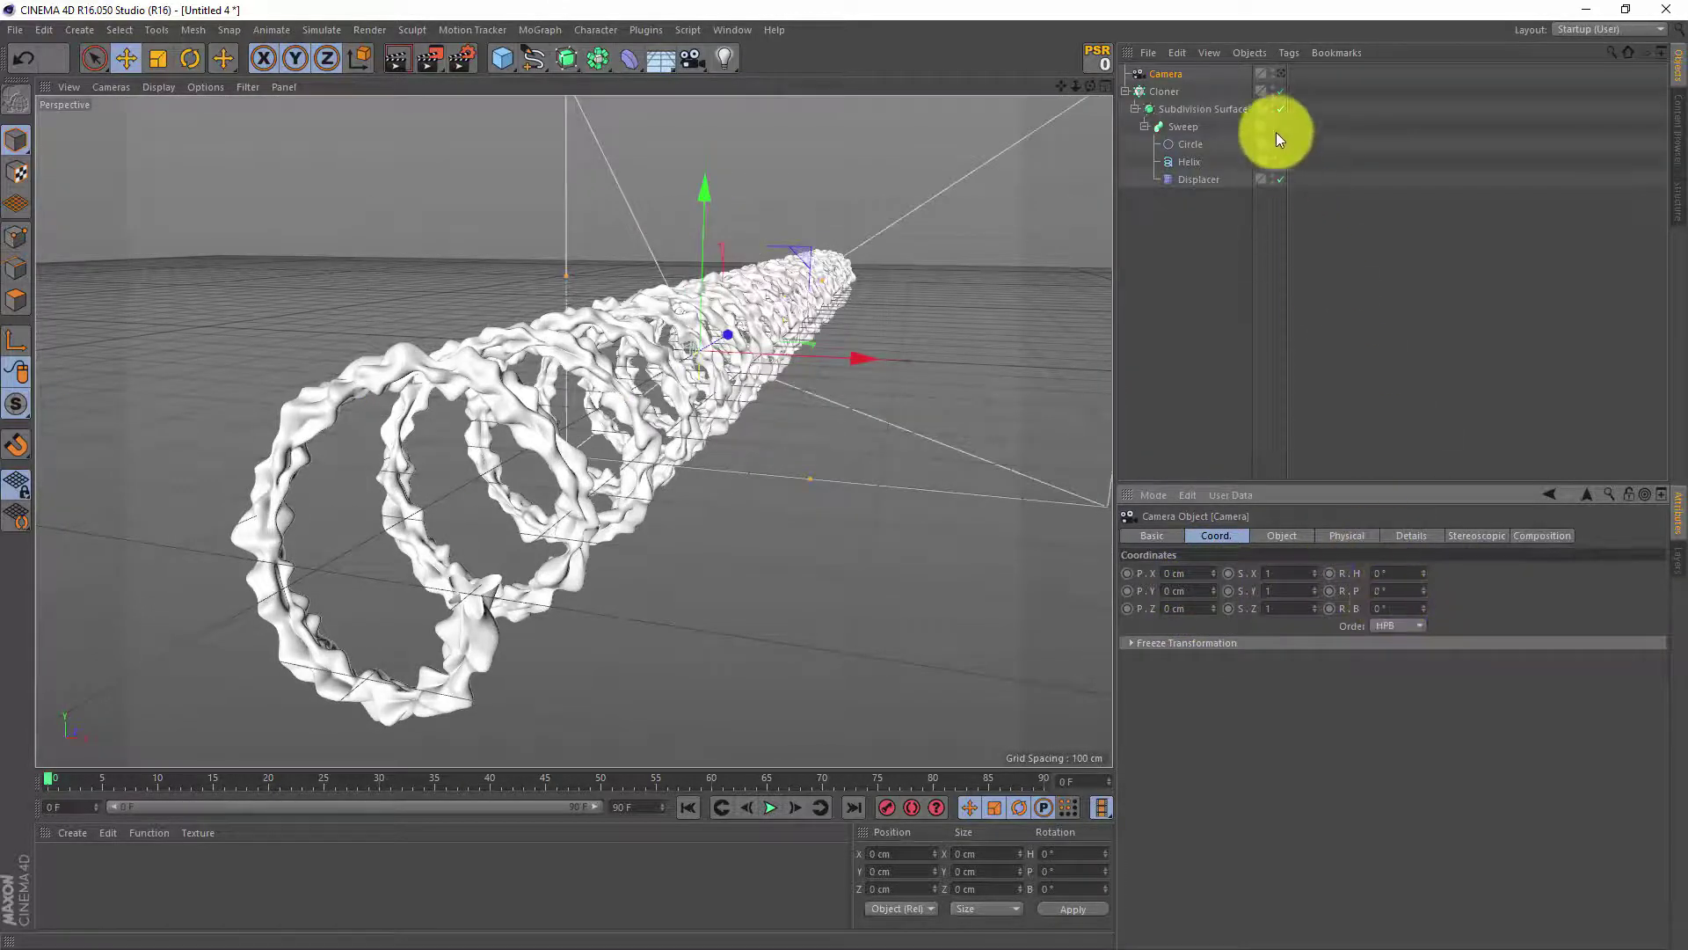
Look through the camera and enable Far Clipping, raising it to 570 cm
{"action": "left_click", "coordinate": [1281, 73]}
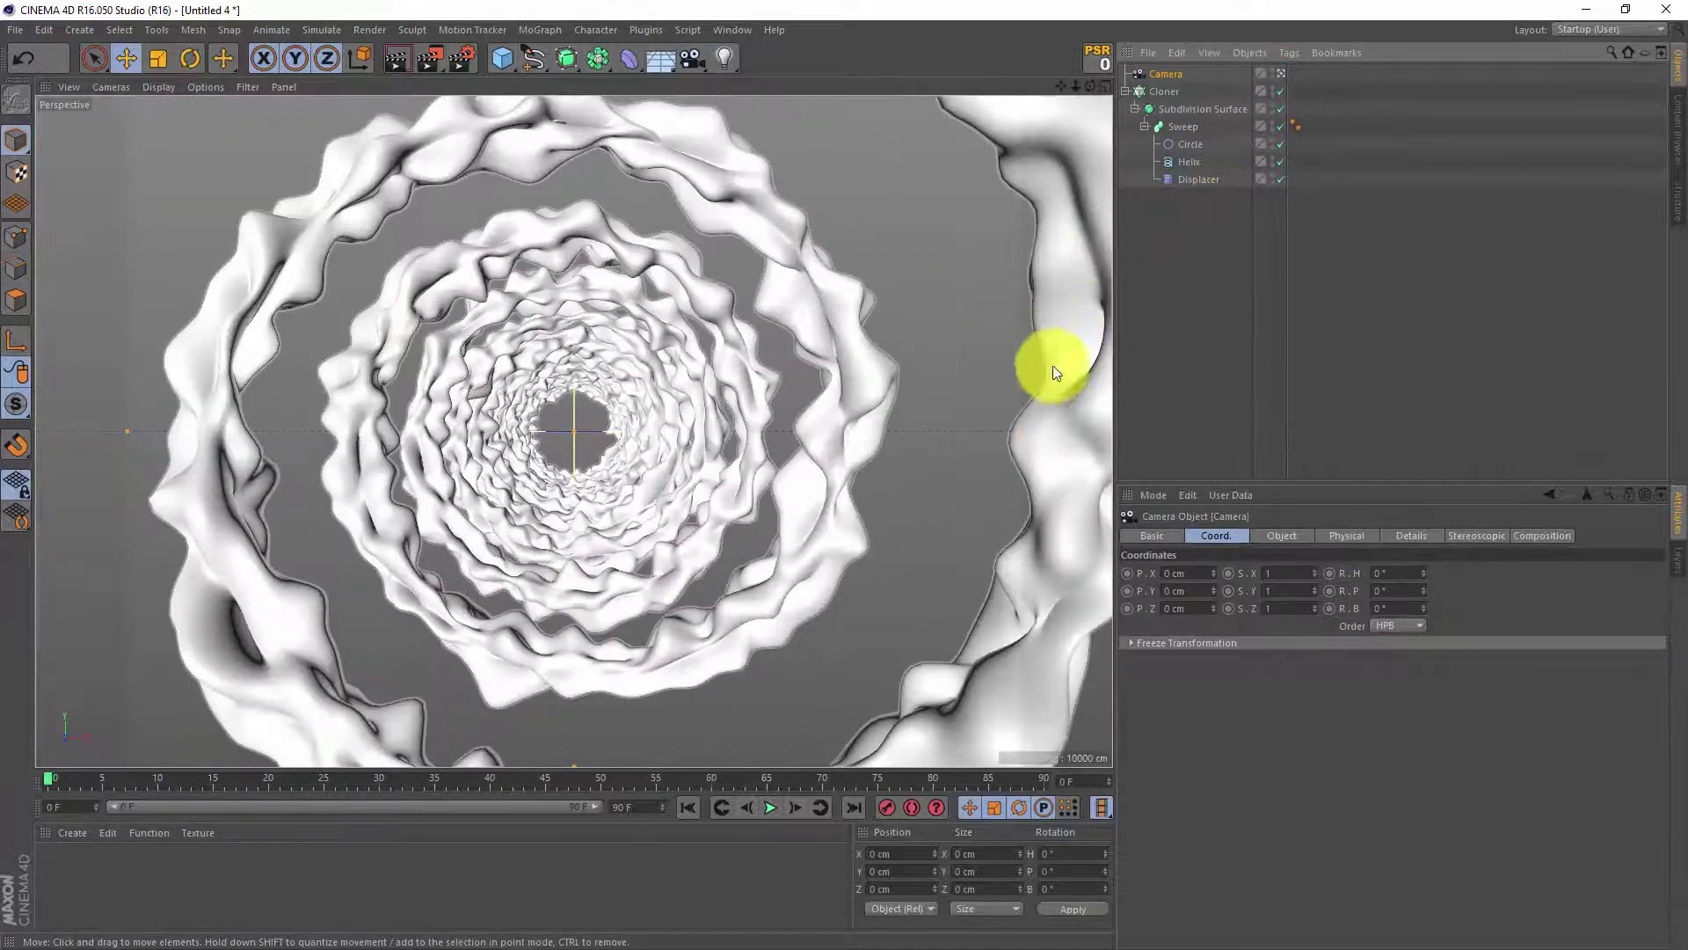
{"action": "left_click", "coordinate": [1159, 72]}
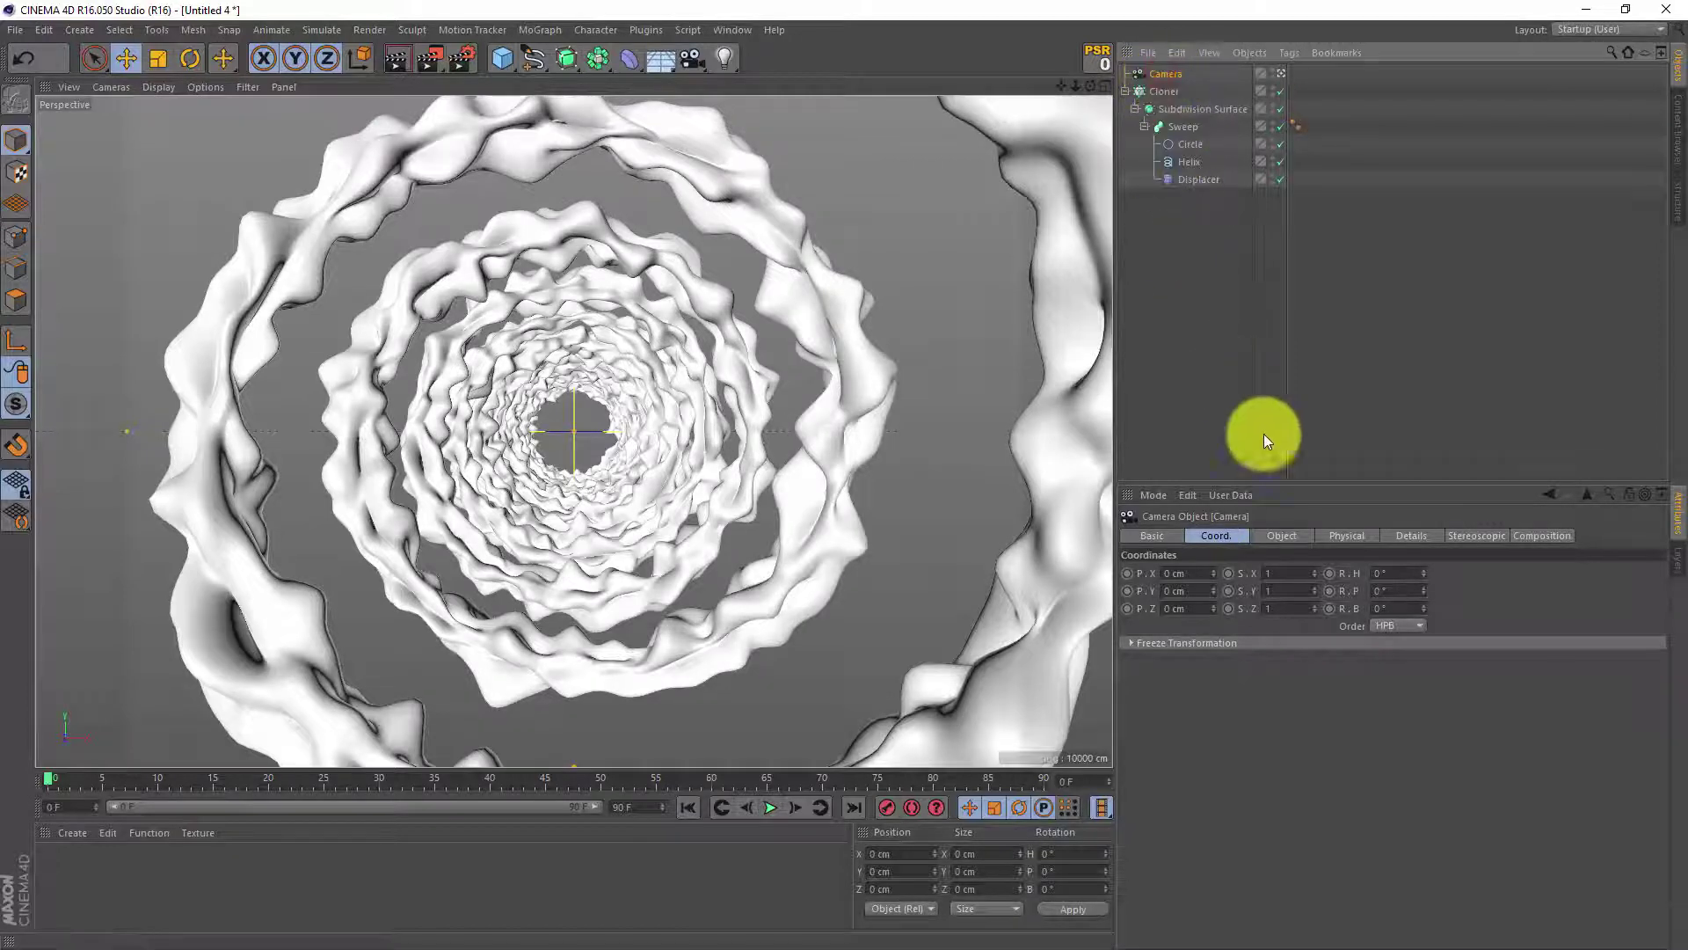
{"action": "left_click", "coordinate": [1409, 535]}
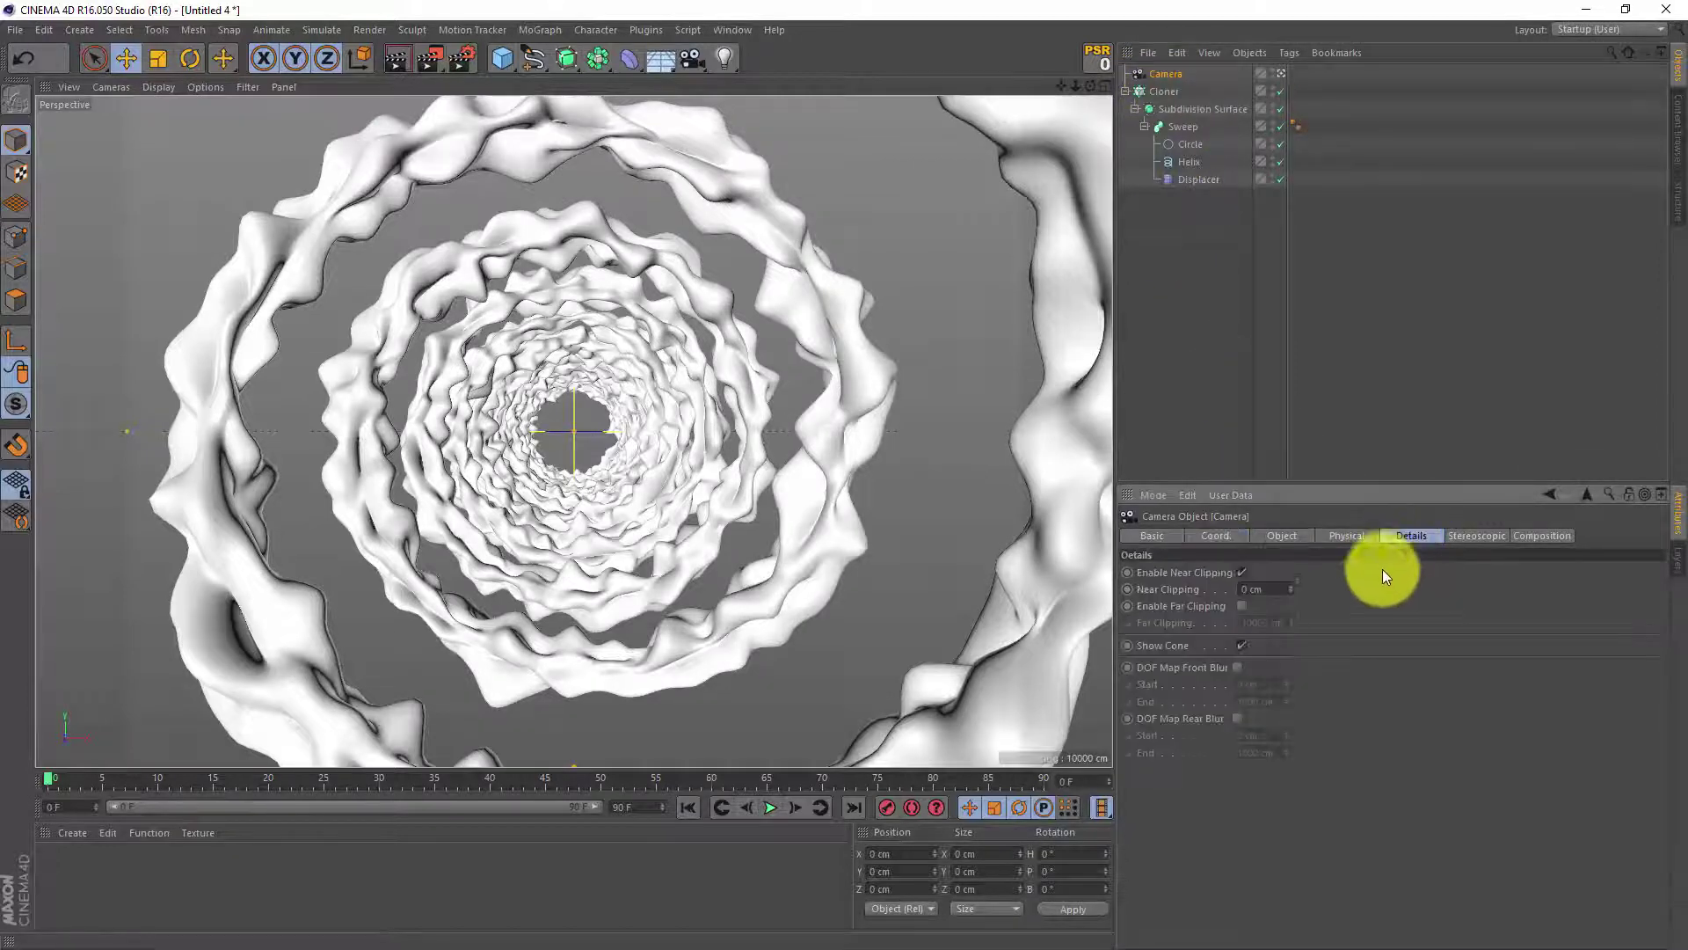
{"action": "left_click", "coordinate": [1243, 605]}
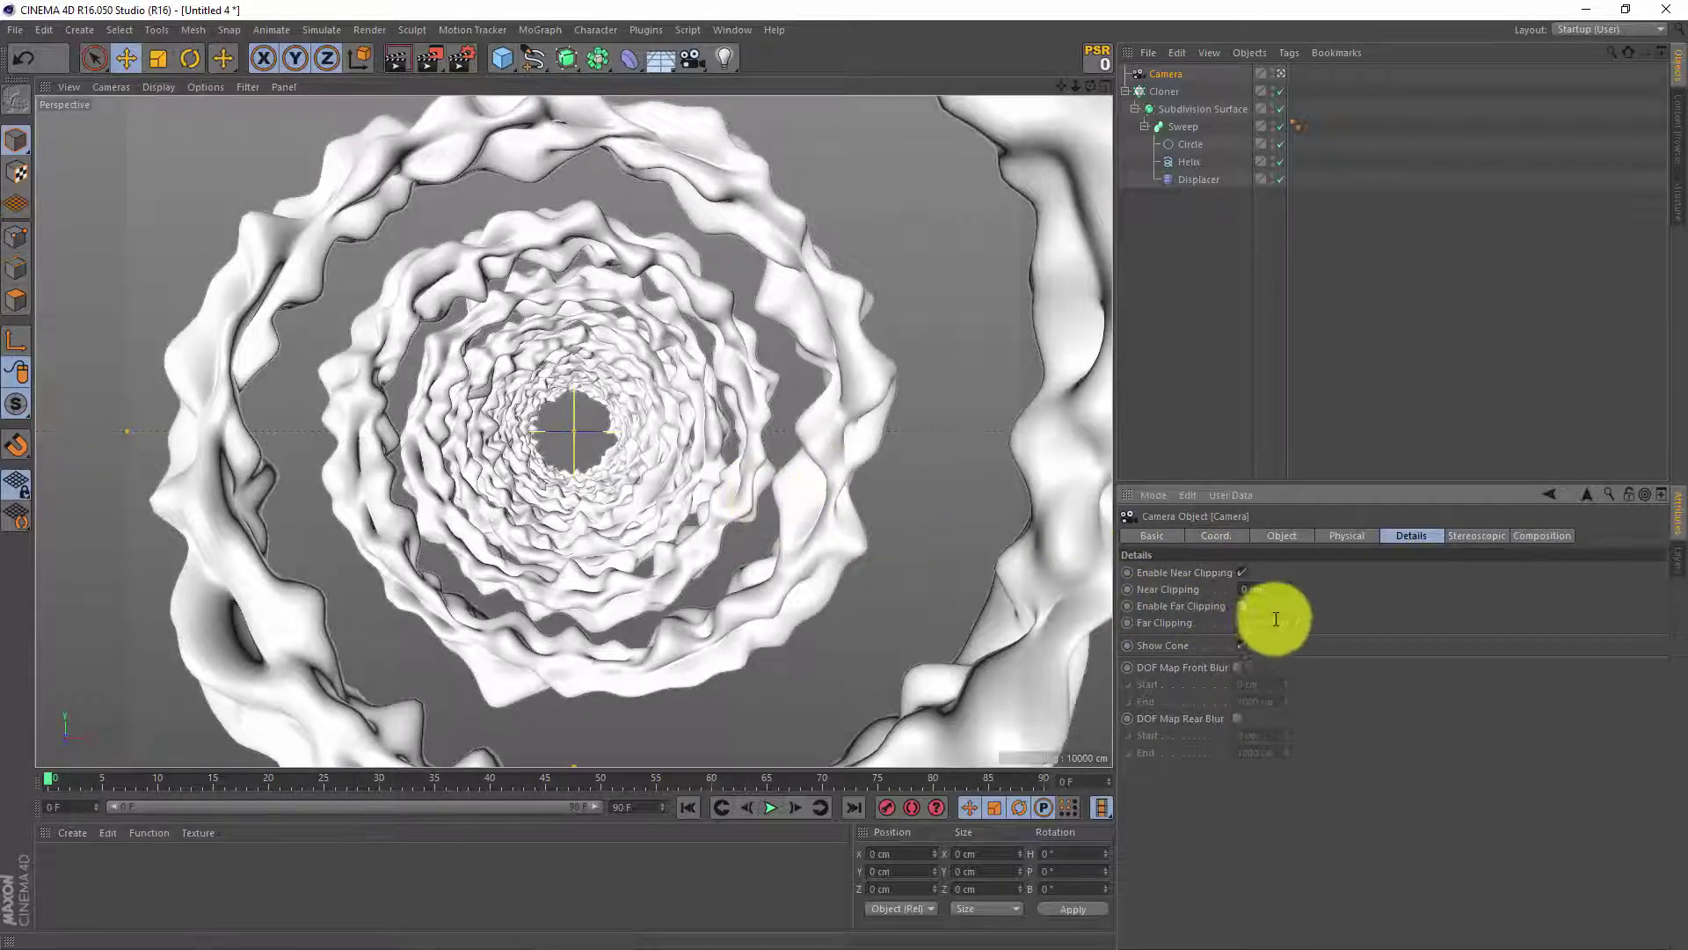
{"action": "left_click", "coordinate": [1273, 621]}
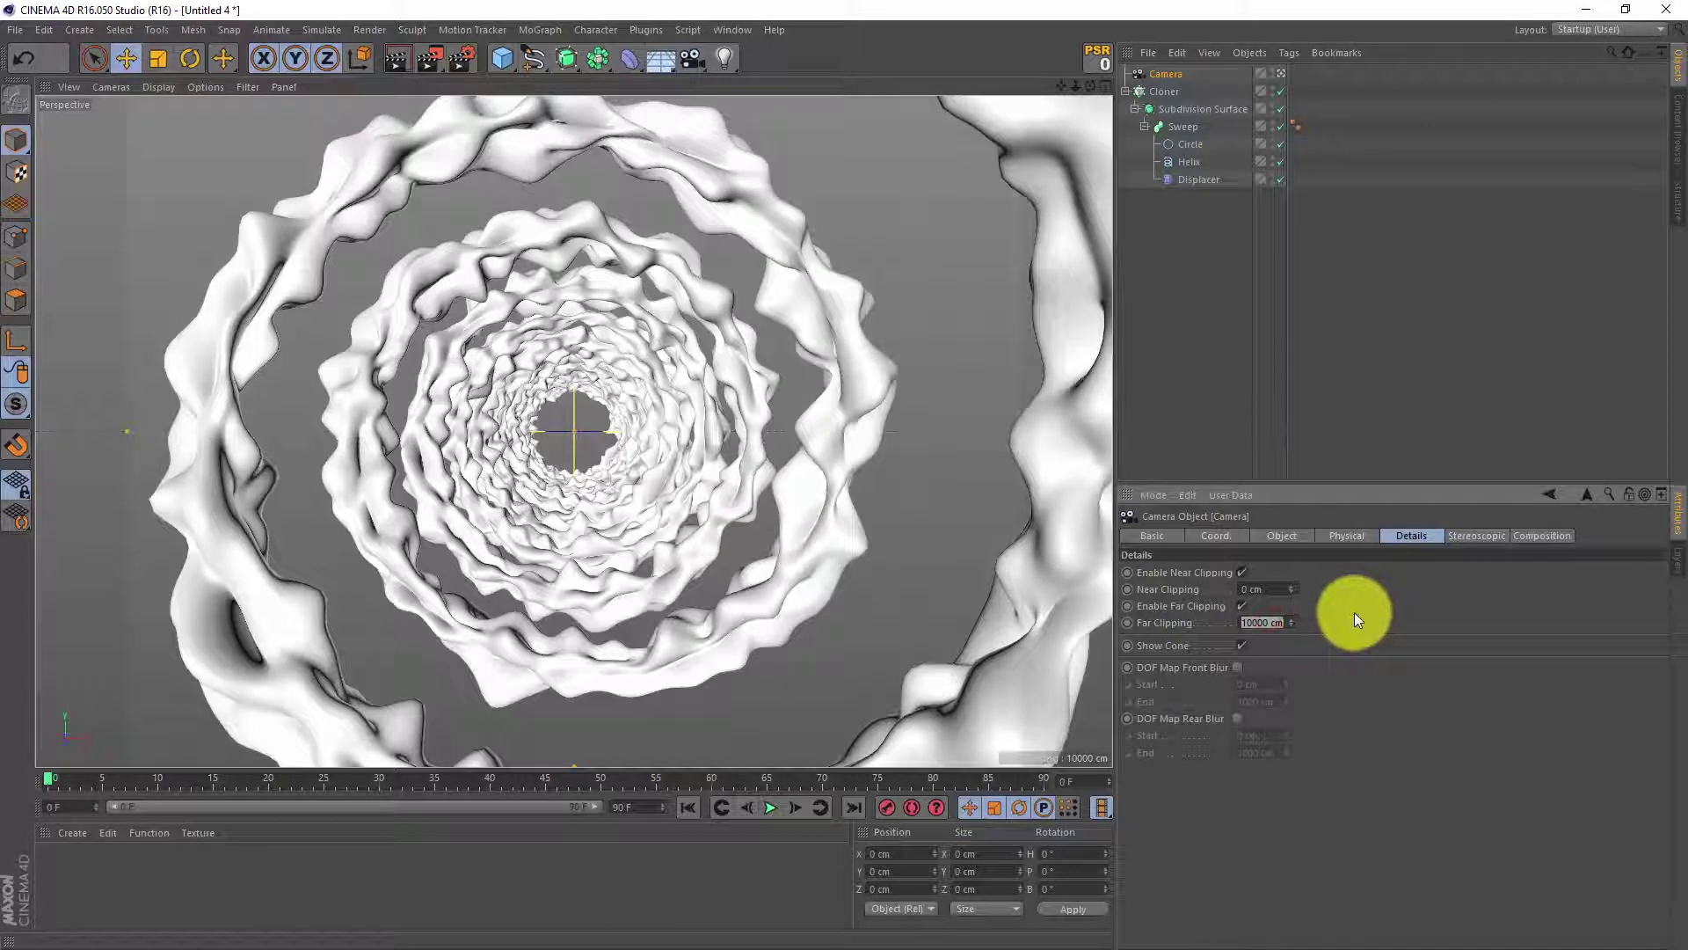
{"action": "type", "text": "1"}
{"action": "left_click", "coordinate": [1394, 606]}
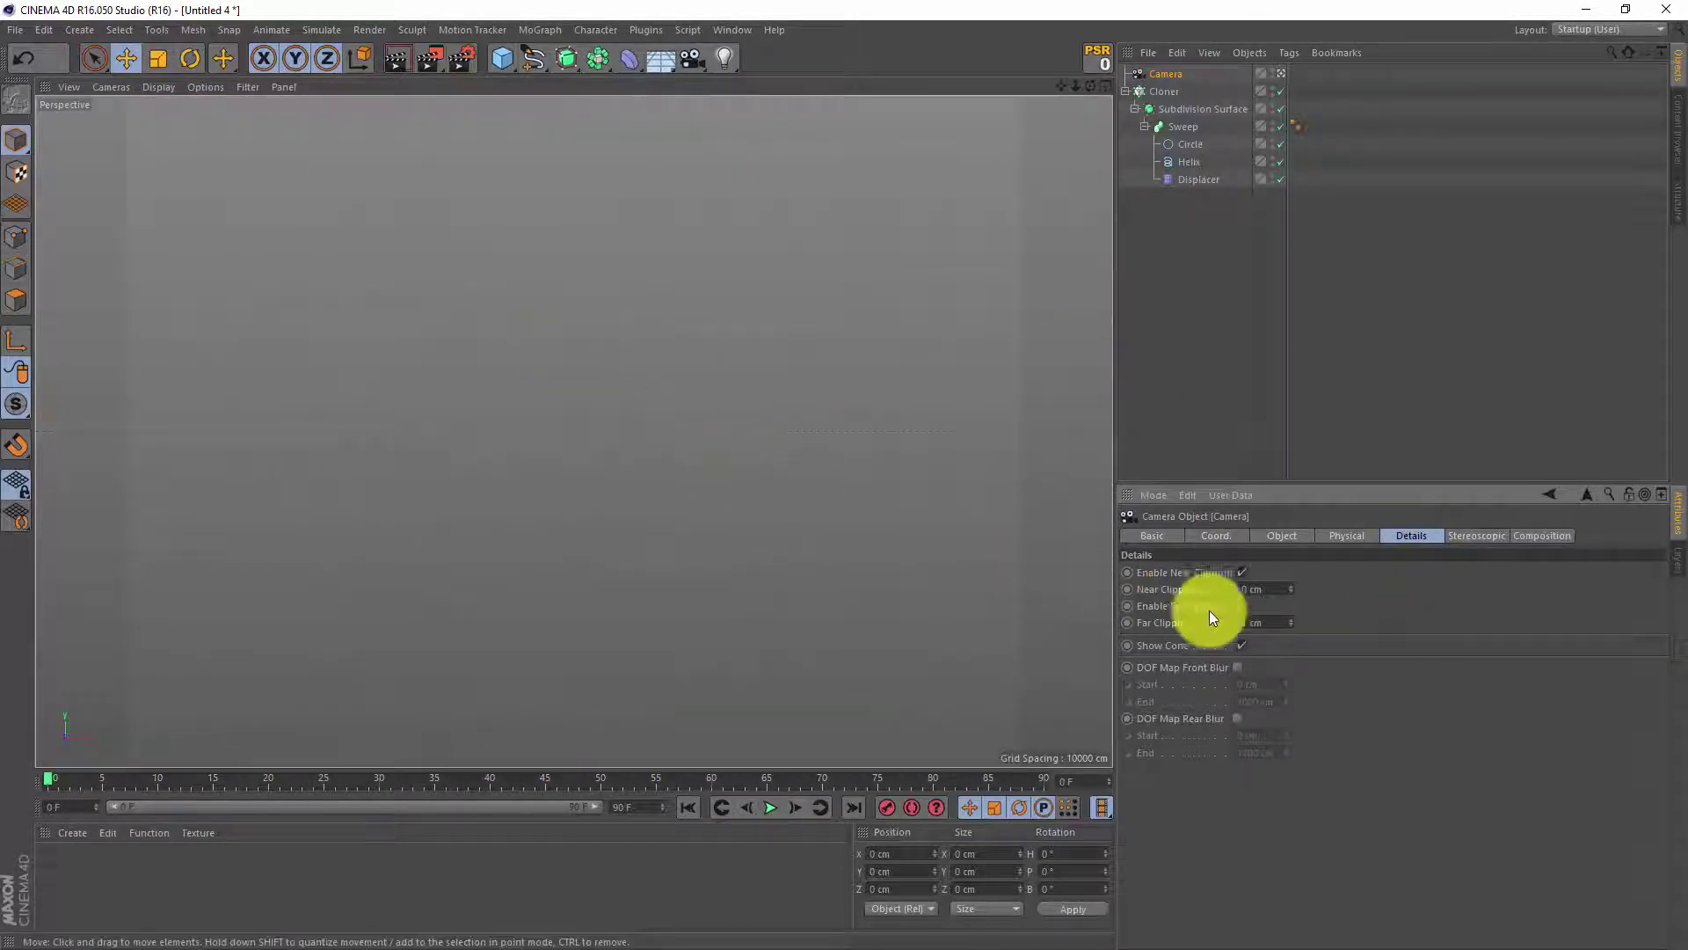
{"action": "left_click_drag", "start_coordinate": [1290, 621], "coordinate": [1288, 625]}
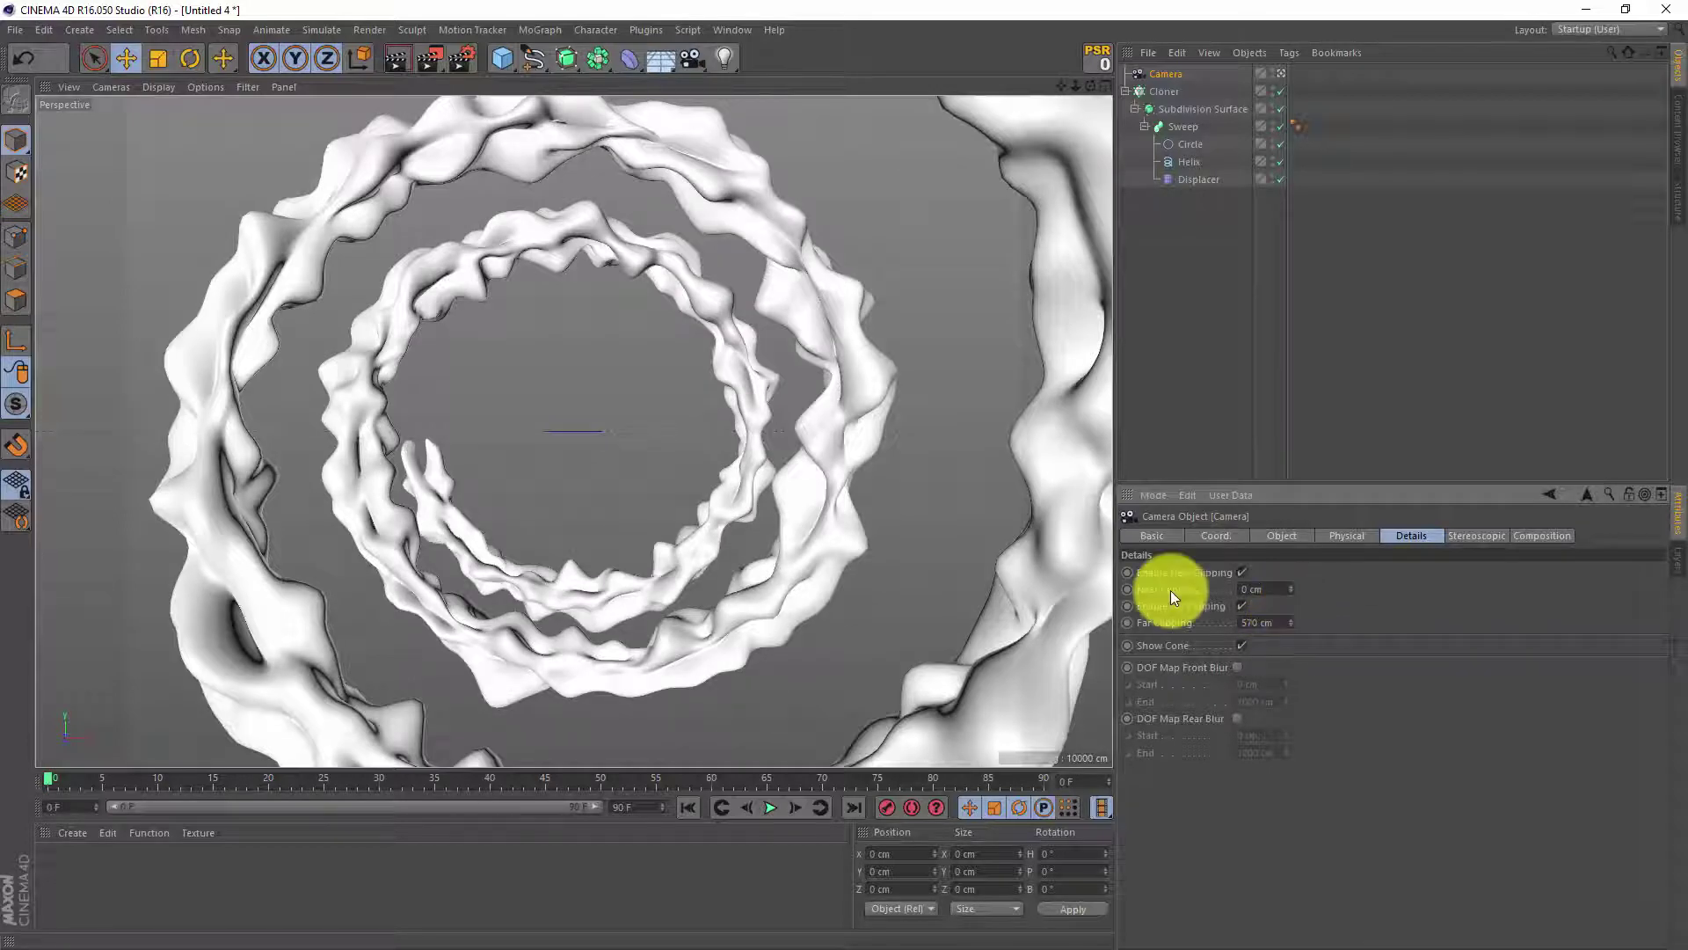
Raise the camera's Near Clipping distance to 429 cm
{"action": "left_click", "coordinate": [1266, 589]}
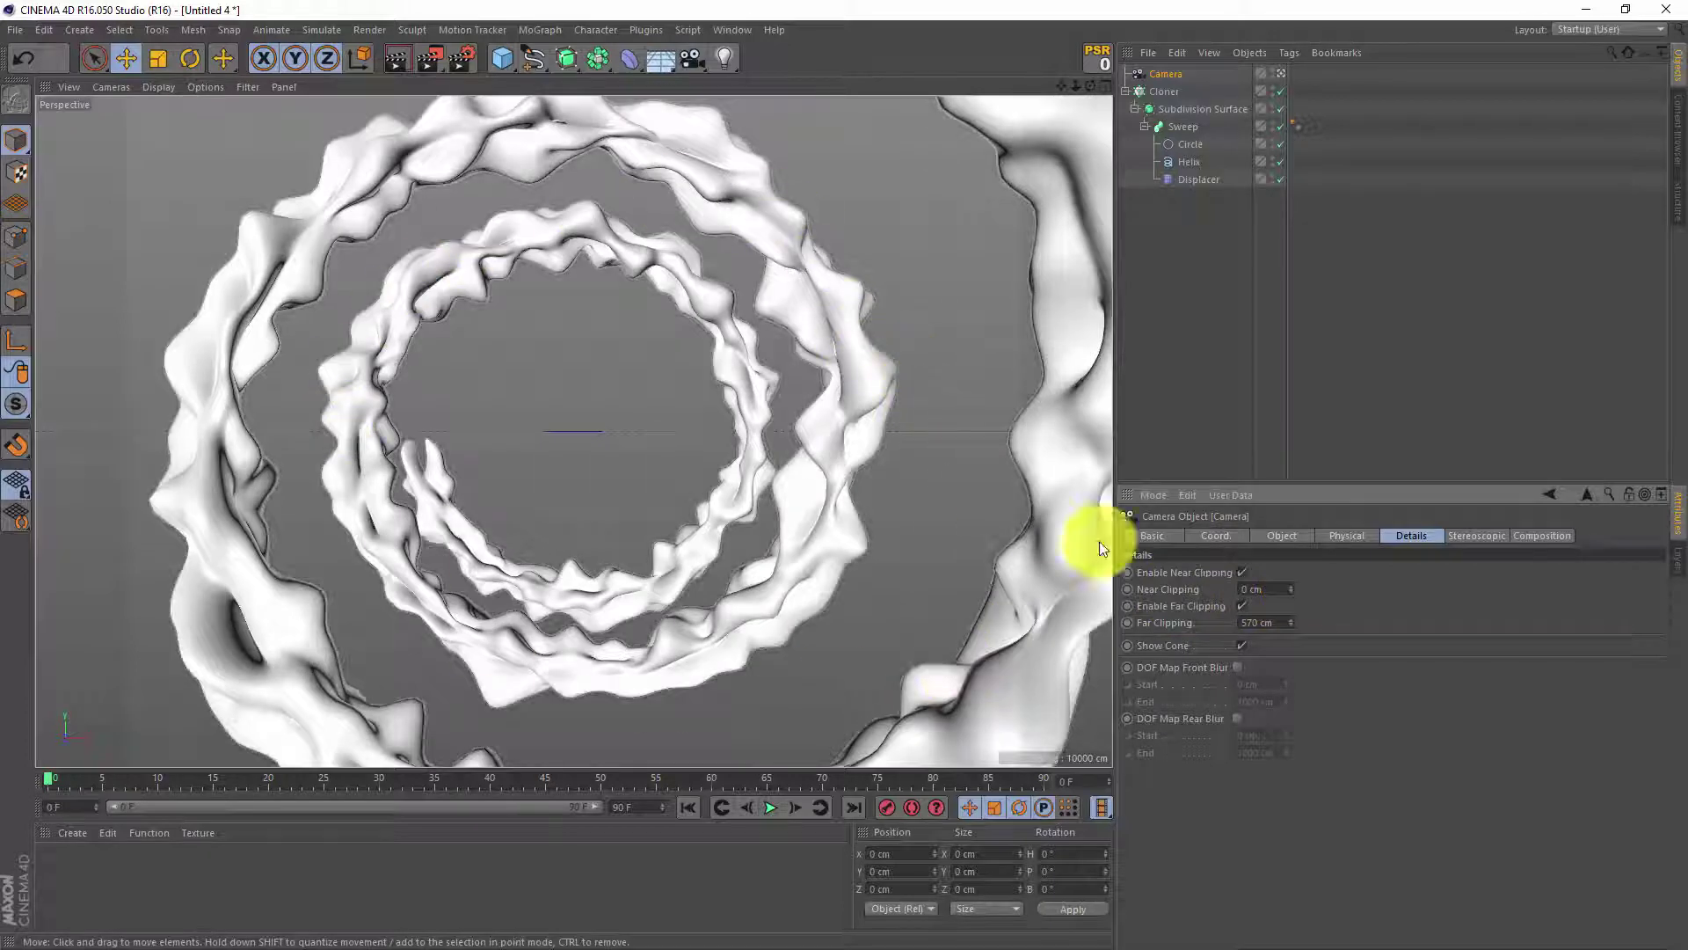
{"action": "left_click", "coordinate": [1290, 587]}
{"action": "left_click_drag", "start_coordinate": [1289, 588], "coordinate": [1289, 596]}
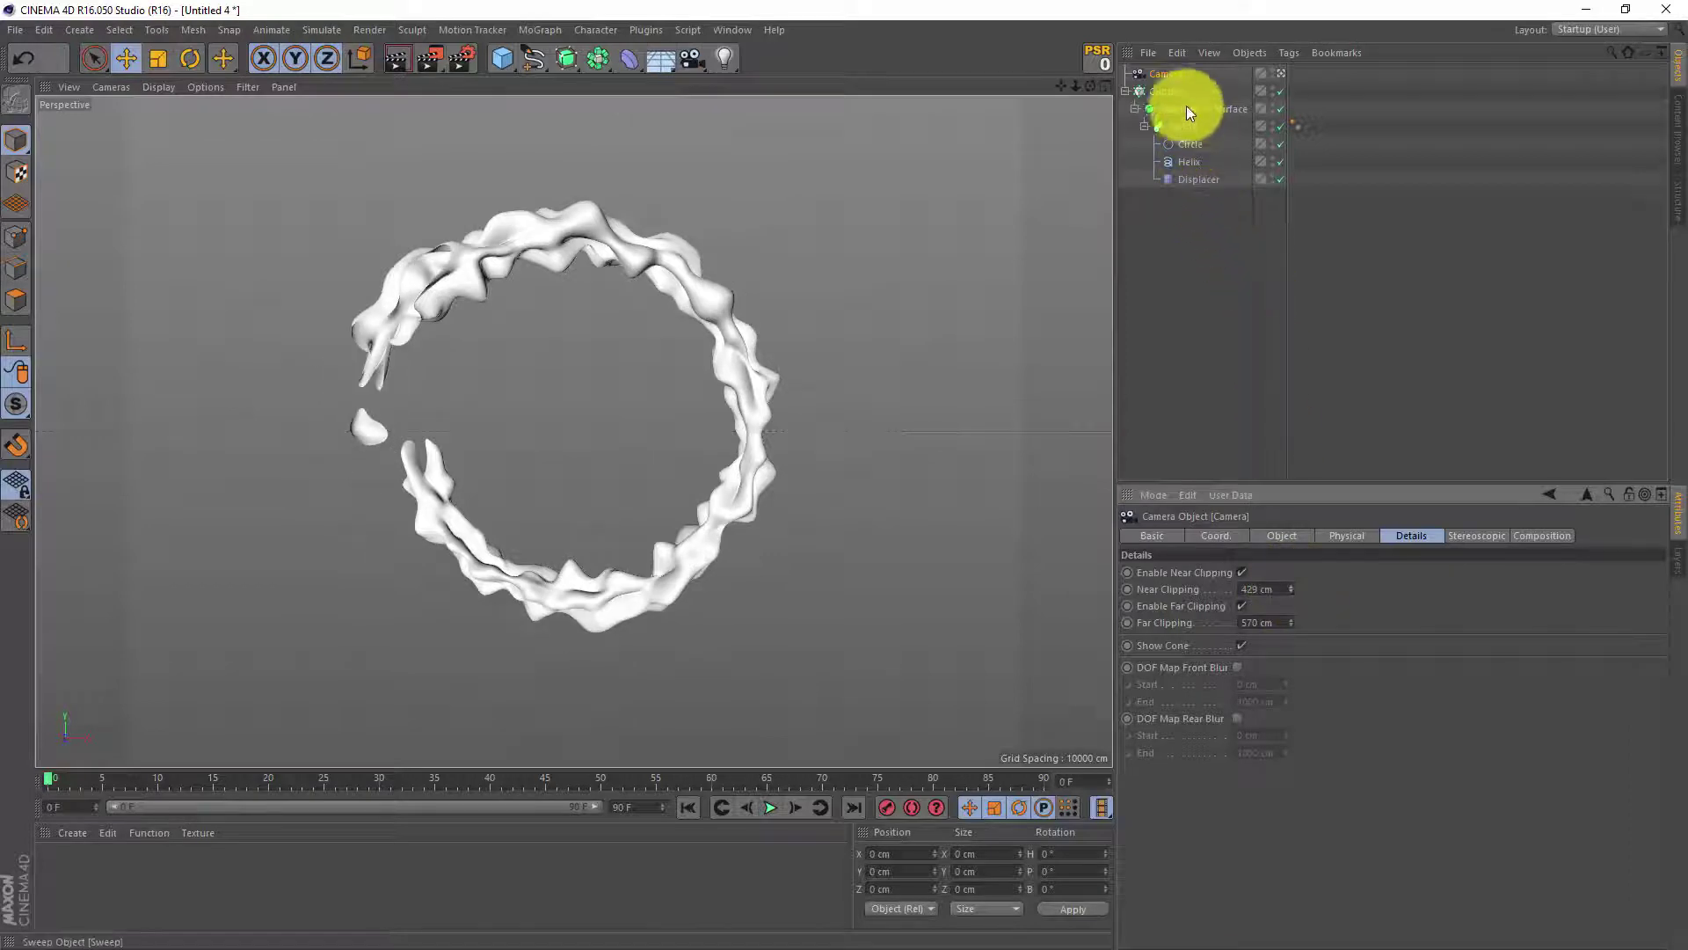
Key camera P.Z at 0 cm on frame 0 with Linear interpolation, and extend the timeline to 240 frames
{"action": "left_click", "coordinate": [1176, 75]}
{"action": "left_click", "coordinate": [1214, 536]}
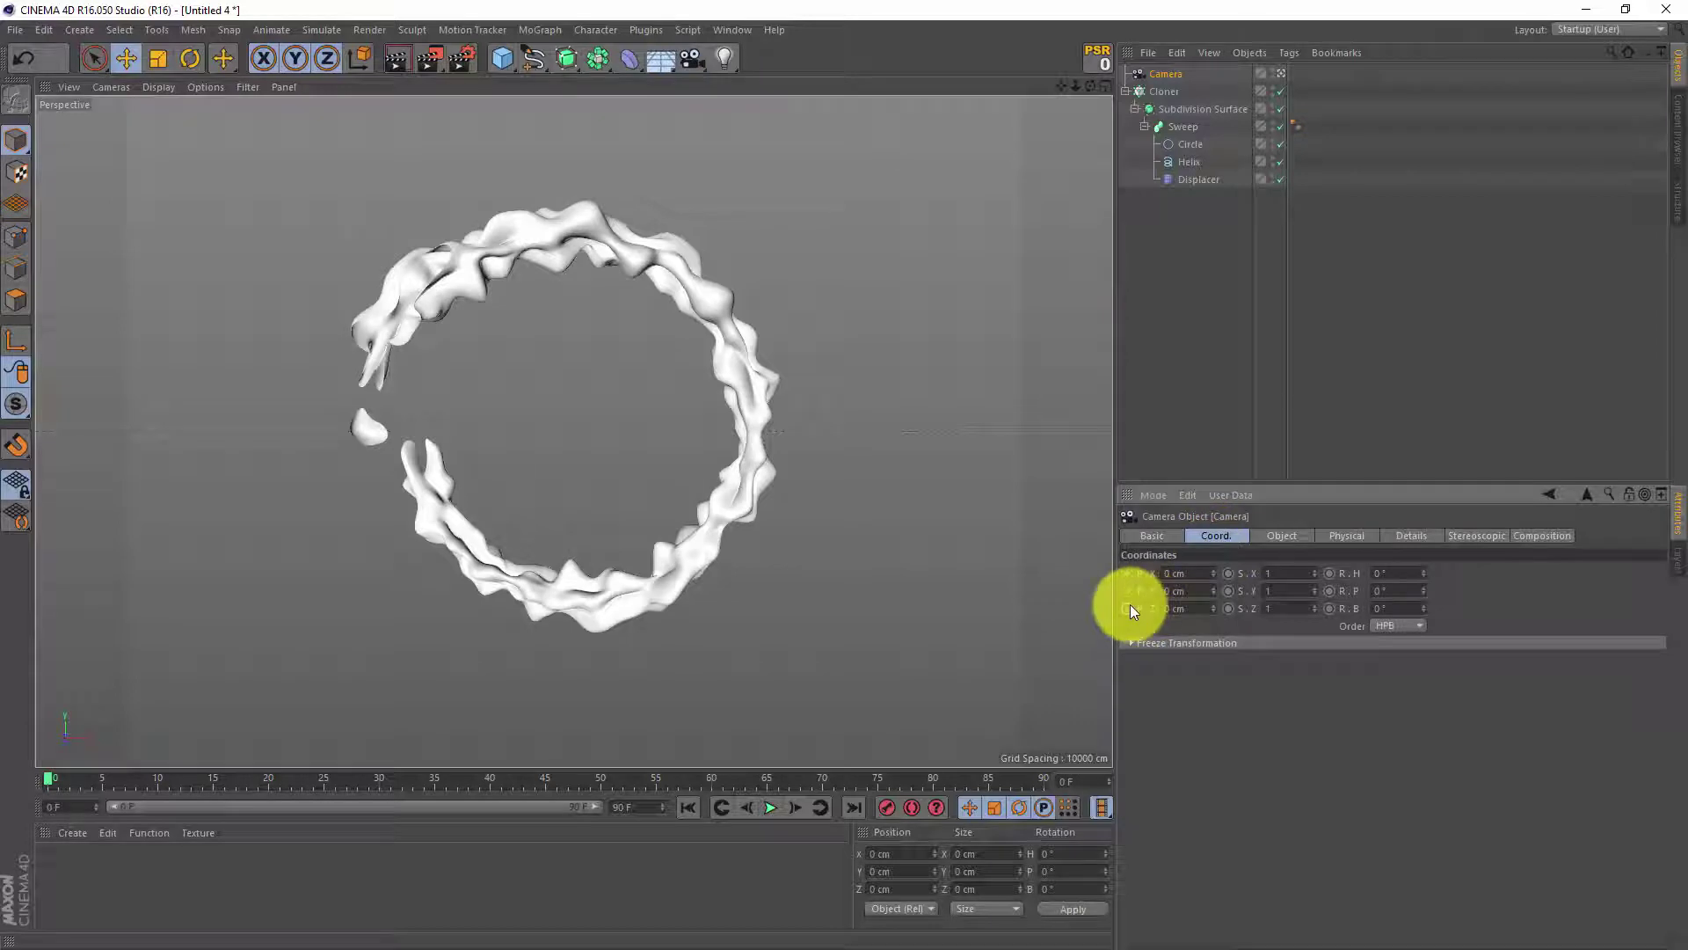
{"action": "left_click", "coordinate": [47, 788]}
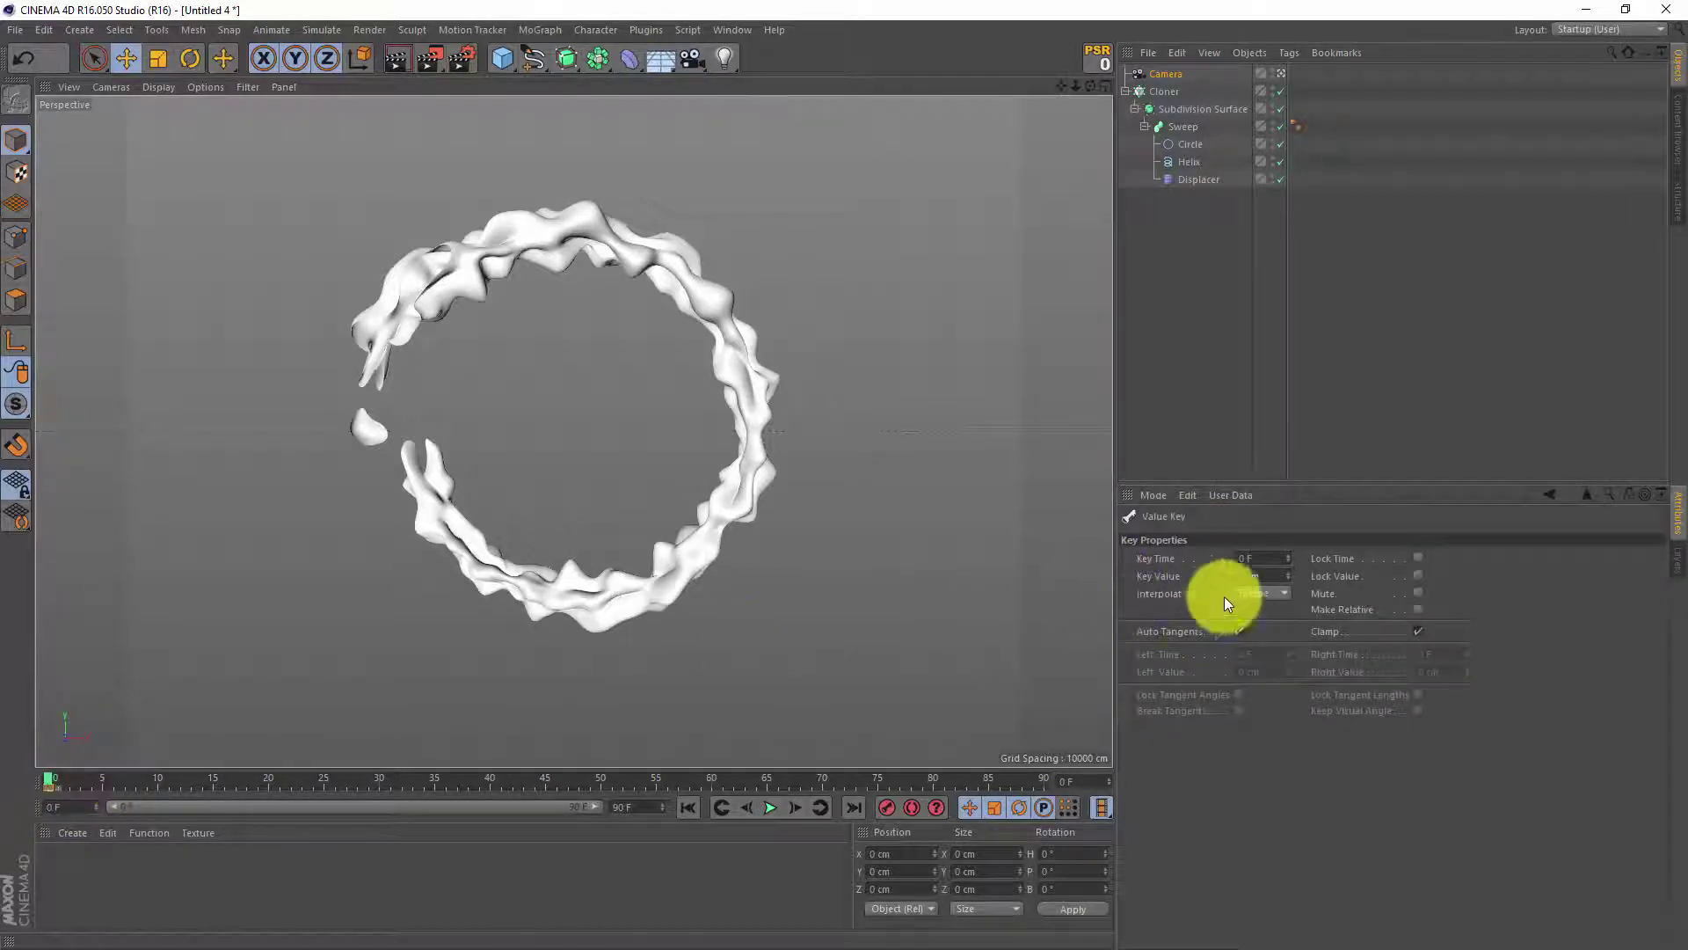
{"action": "left_click", "coordinate": [1258, 594]}
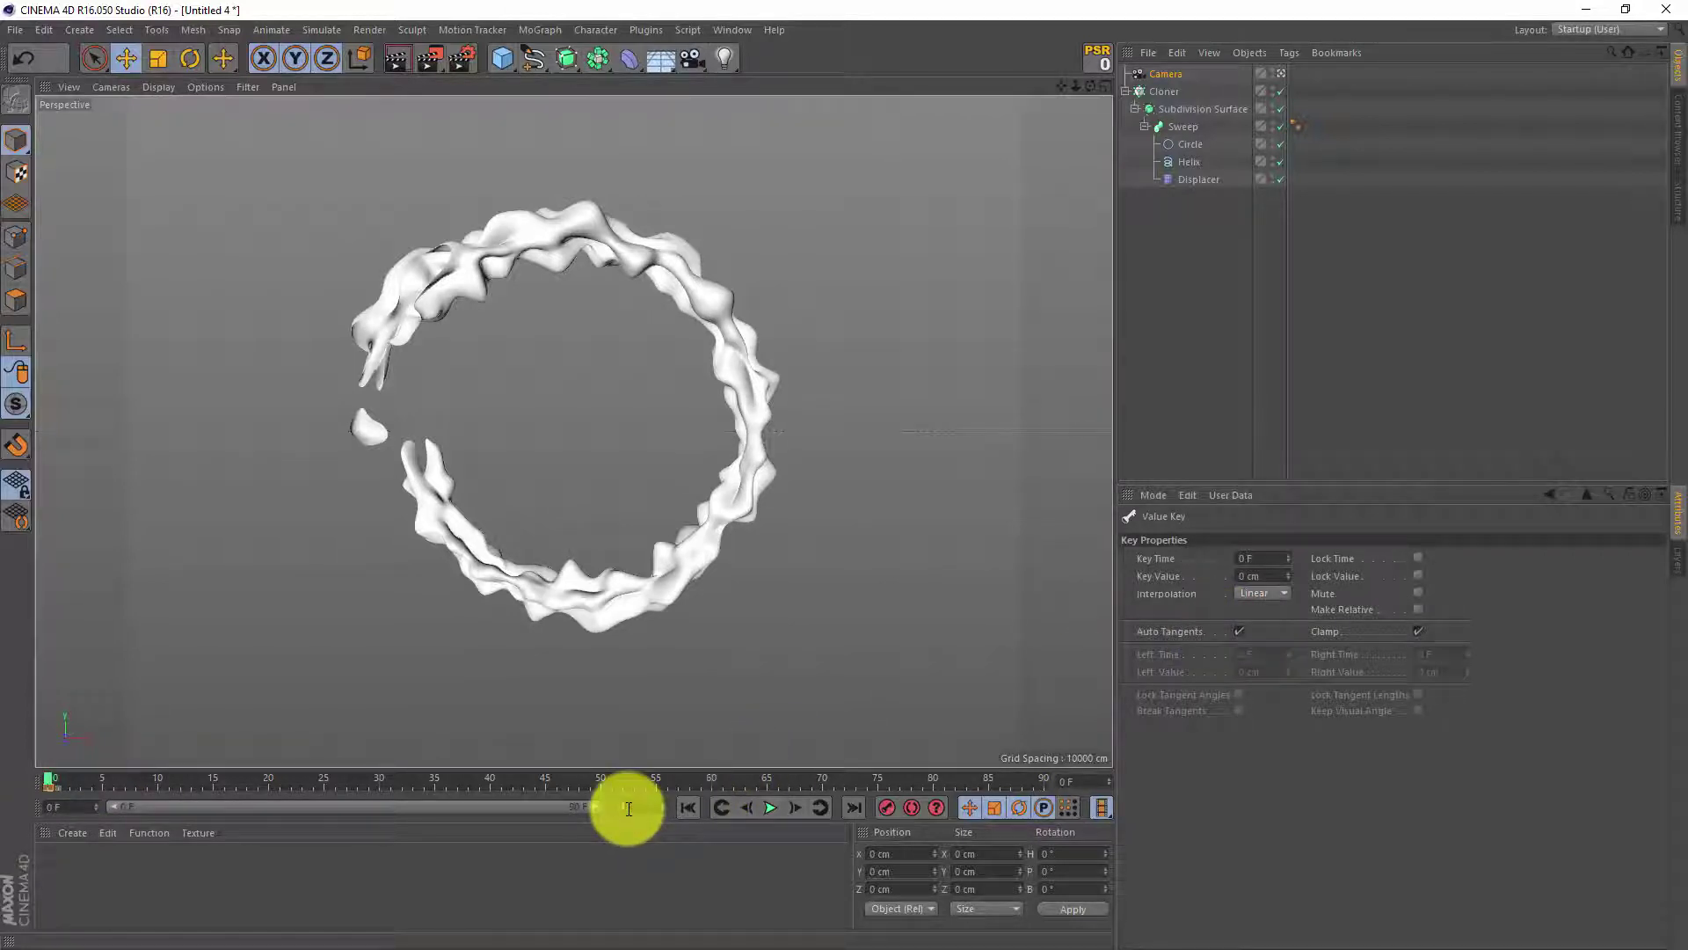
{"action": "left_click", "coordinate": [676, 876]}
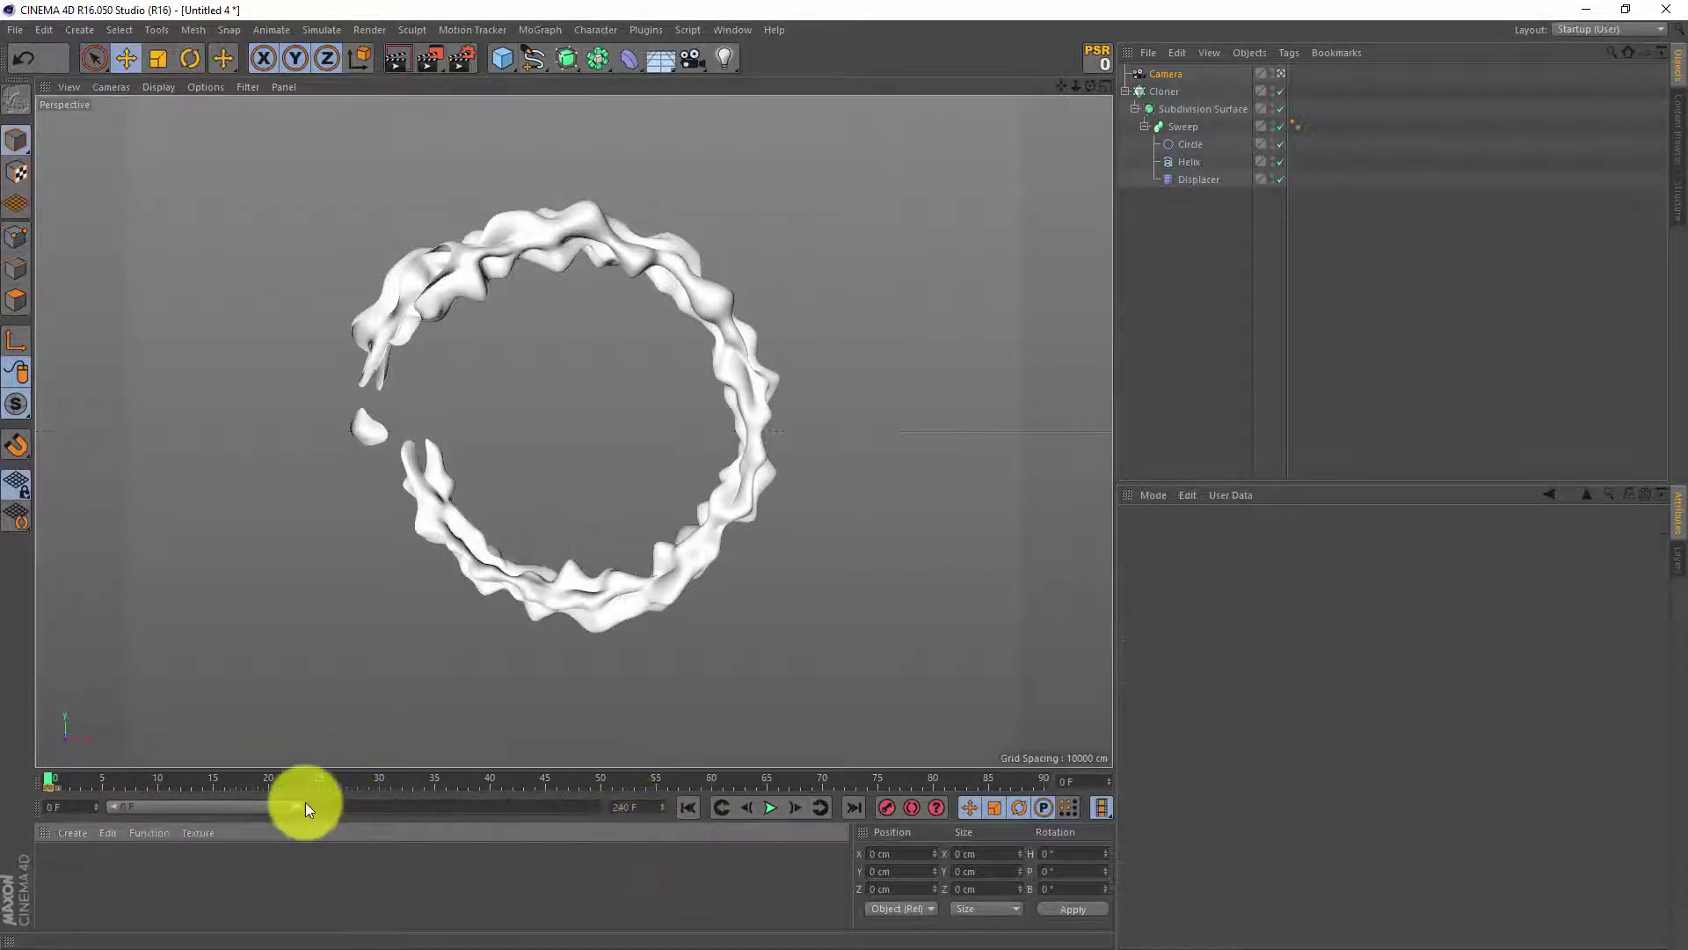
At frame 240, set the camera's P.Z to 1000 cm and record a keyframe
{"action": "left_click_drag", "start_coordinate": [304, 803], "coordinate": [643, 807]}
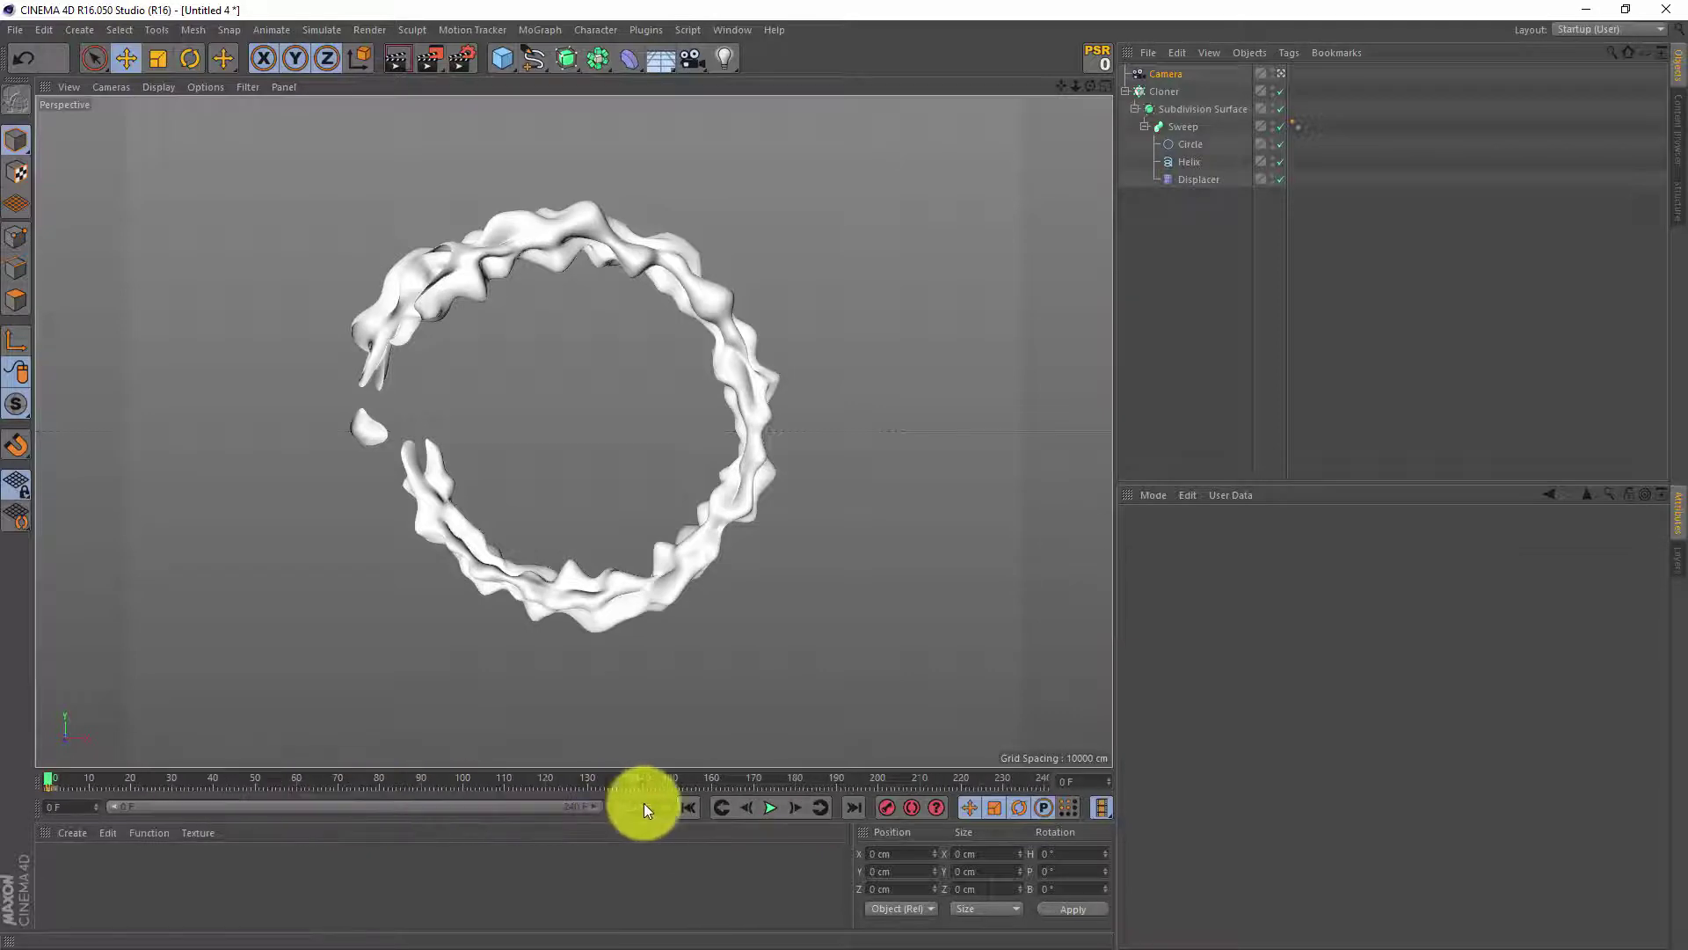
{"action": "left_click", "coordinate": [852, 807]}
{"action": "left_click", "coordinate": [1166, 74]}
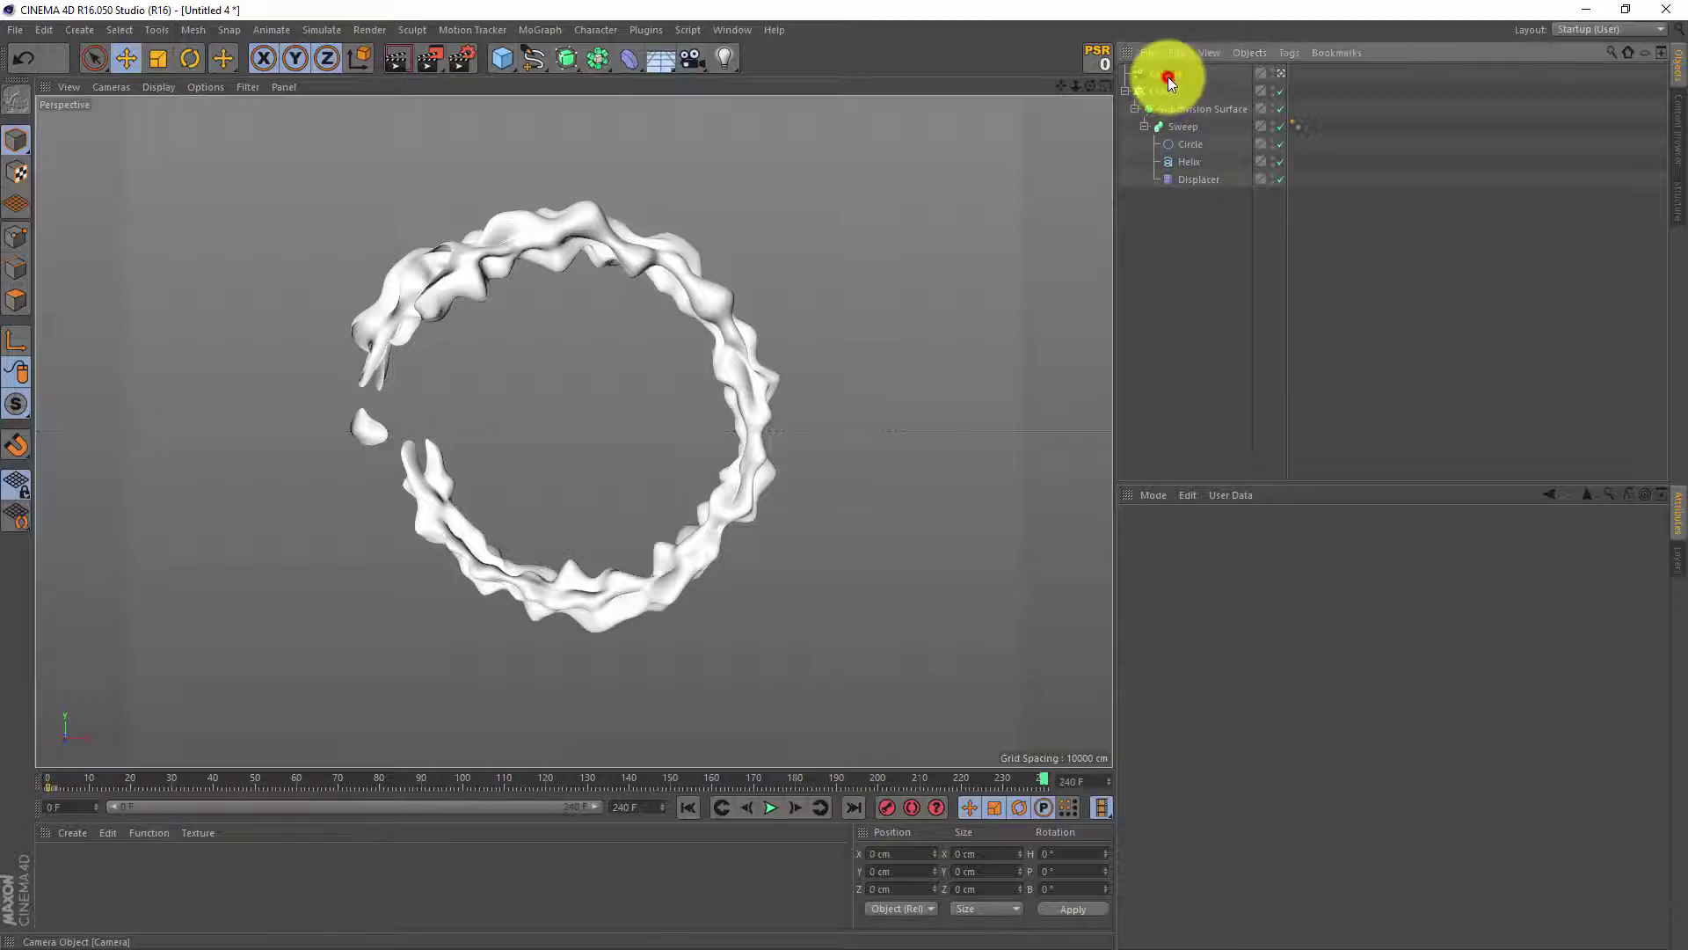
{"action": "left_click", "coordinate": [1183, 607]}
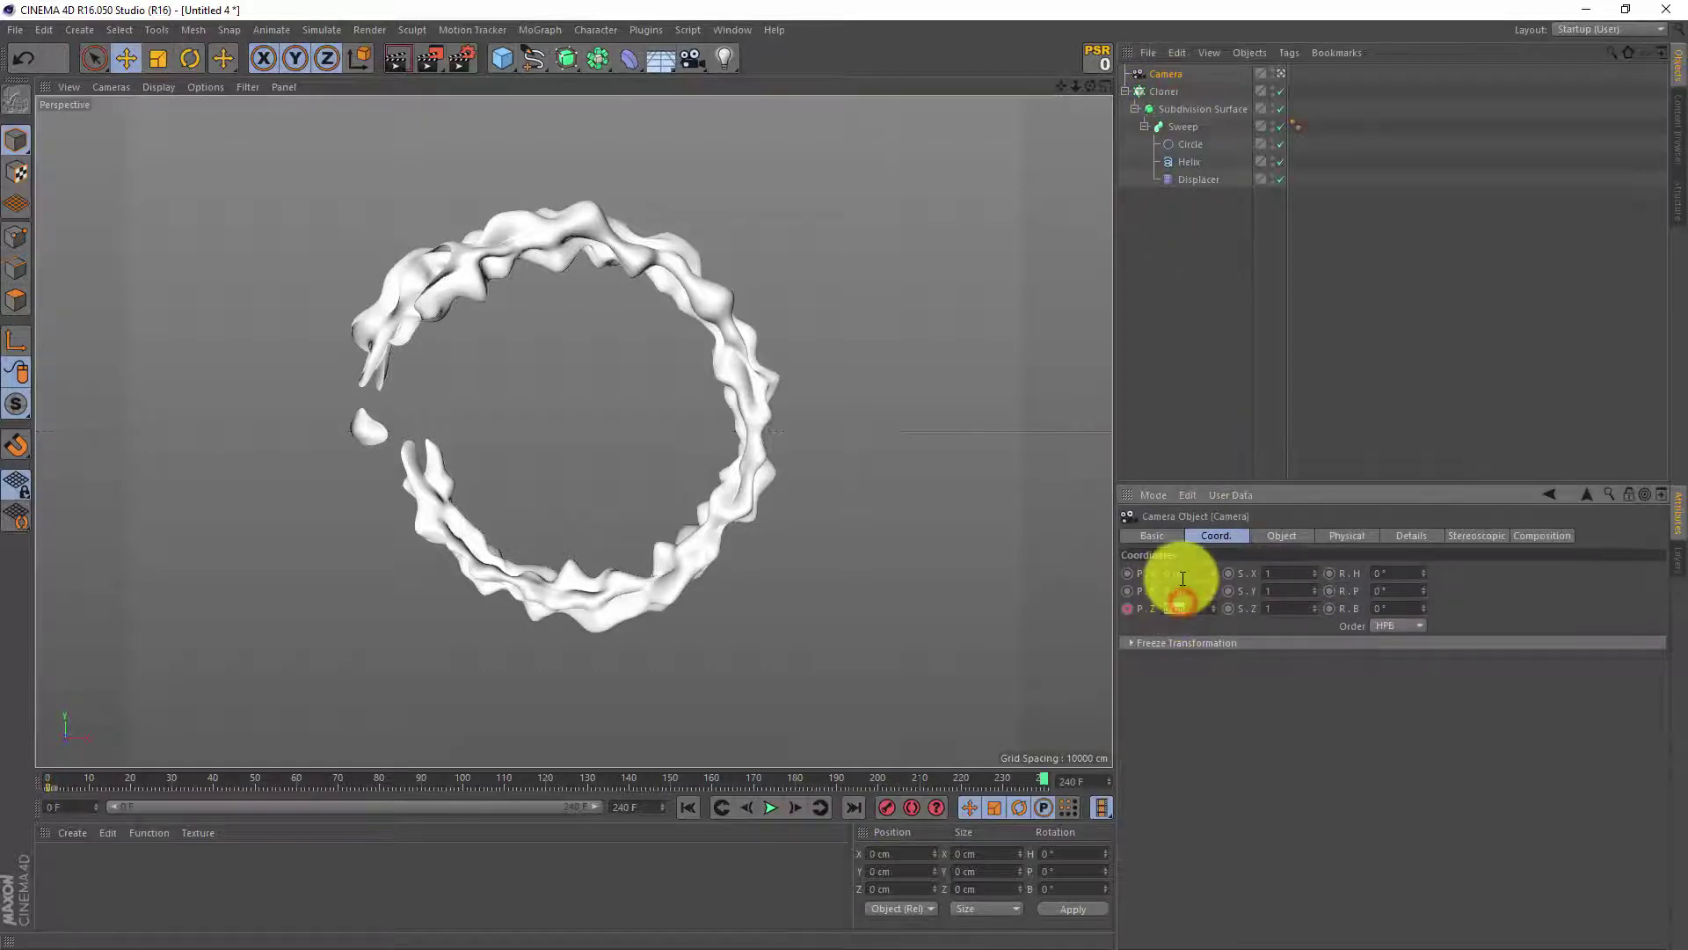
{"action": "key", "text": "Return"}
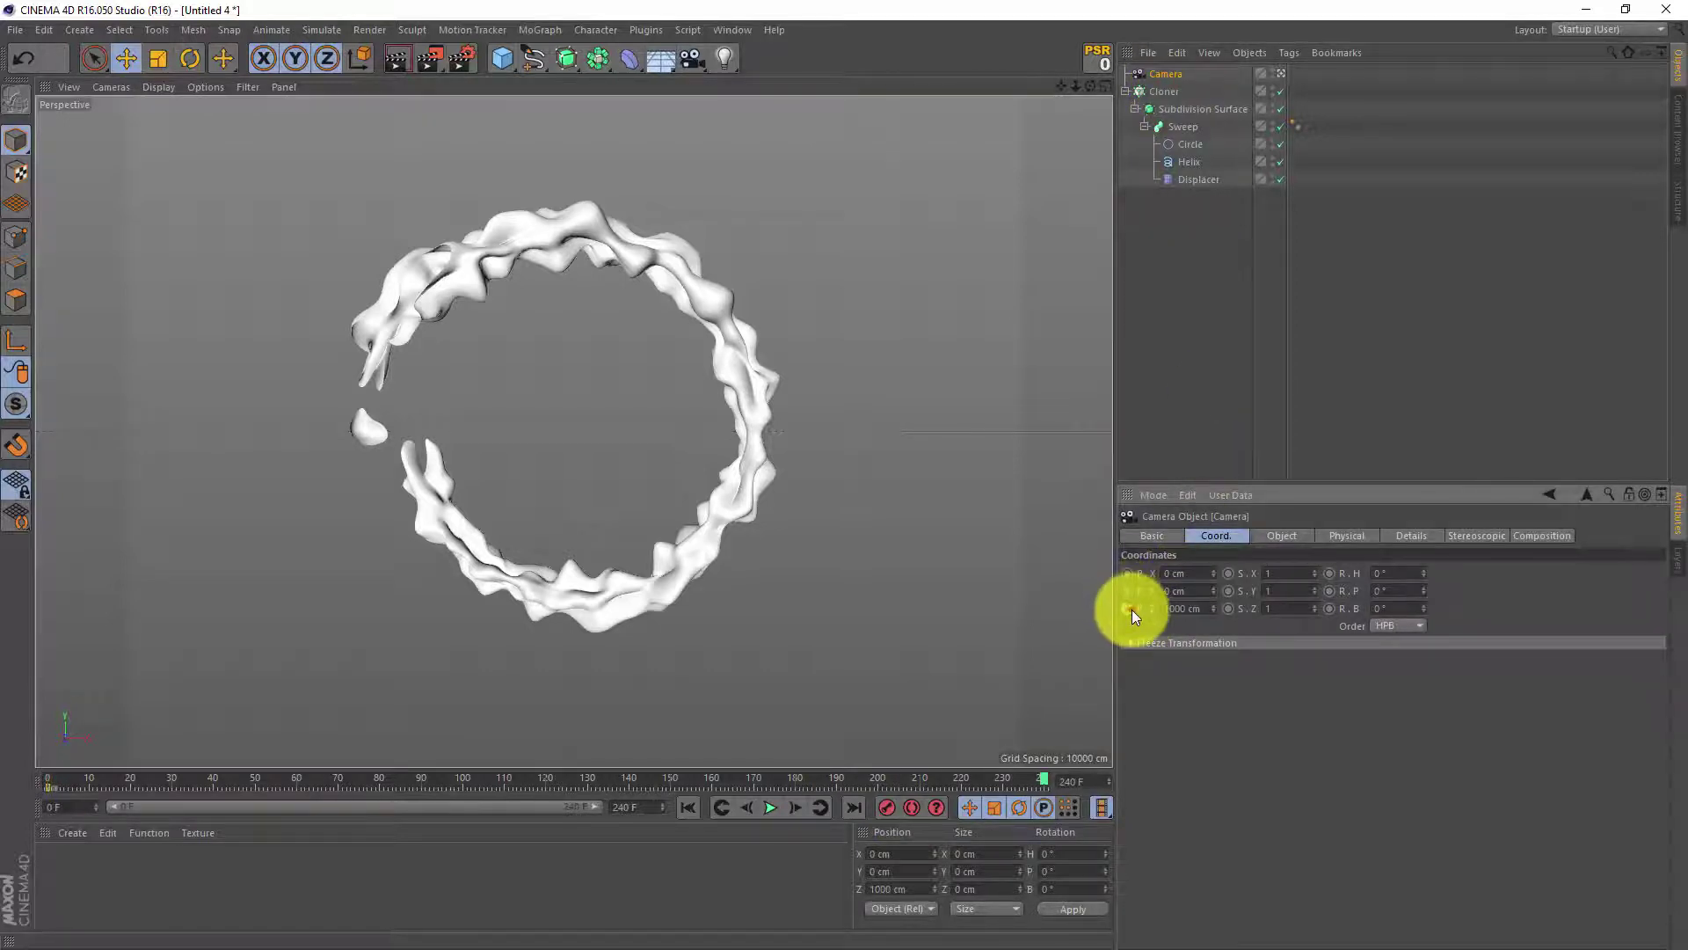
{"action": "left_click", "coordinate": [1128, 608]}
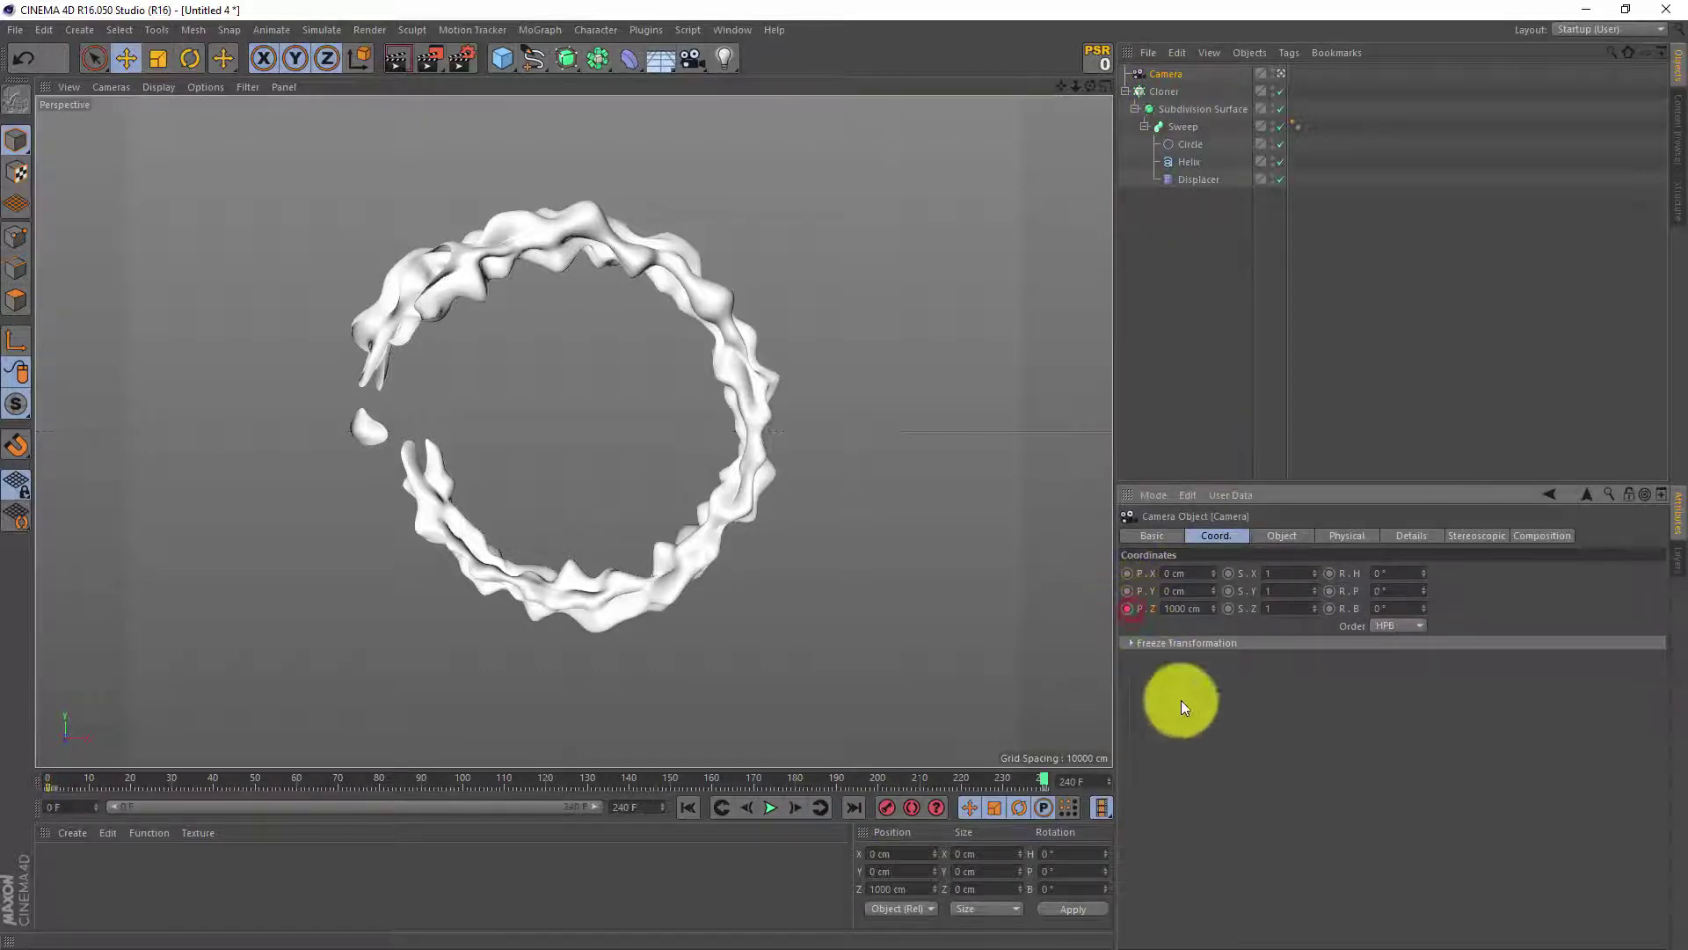
Make the frame-240 key Linear and return to frame 0
{"action": "left_click", "coordinate": [1047, 785]}
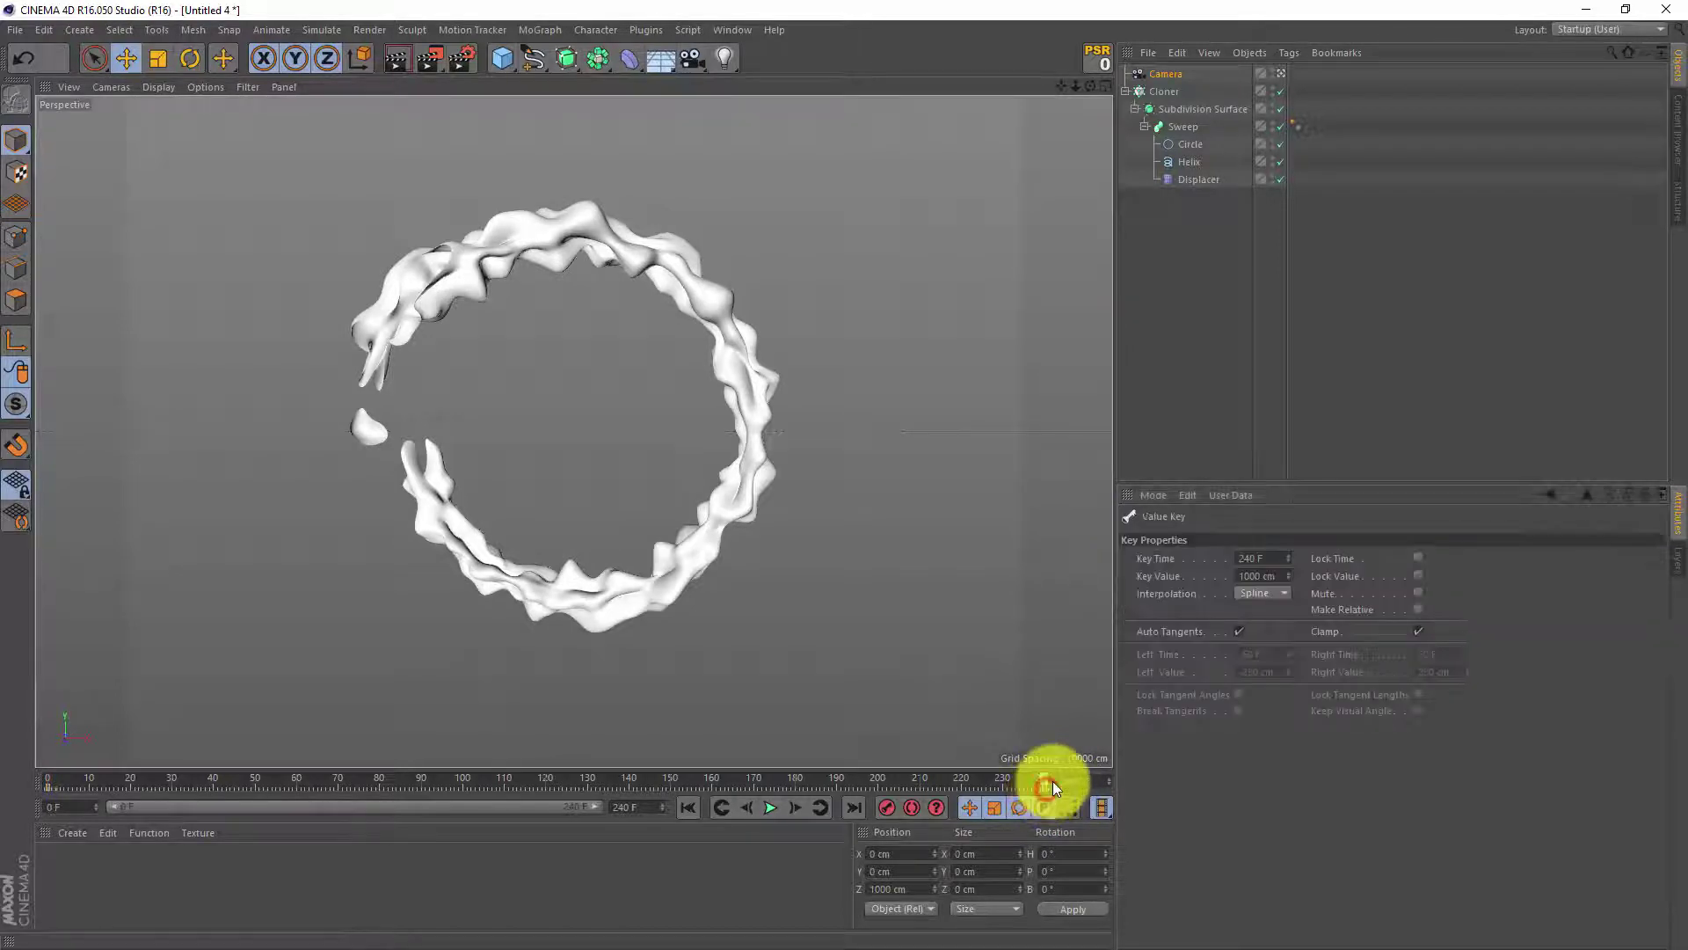
{"action": "left_click", "coordinate": [1247, 597]}
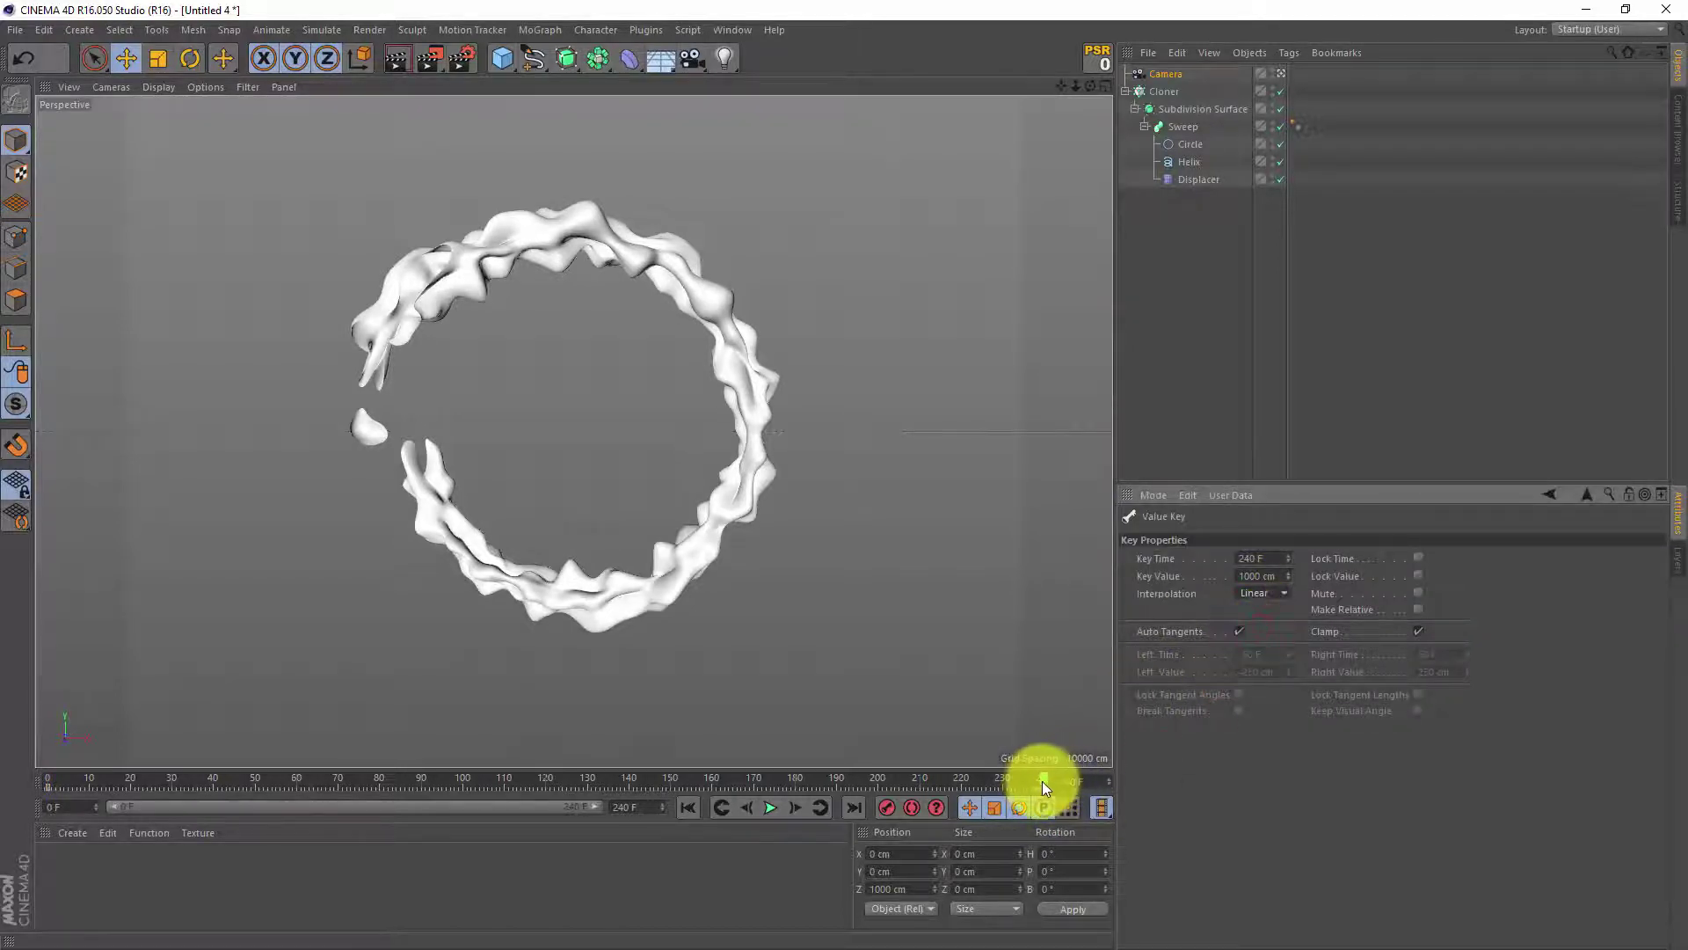
{"action": "left_click", "coordinate": [688, 808]}
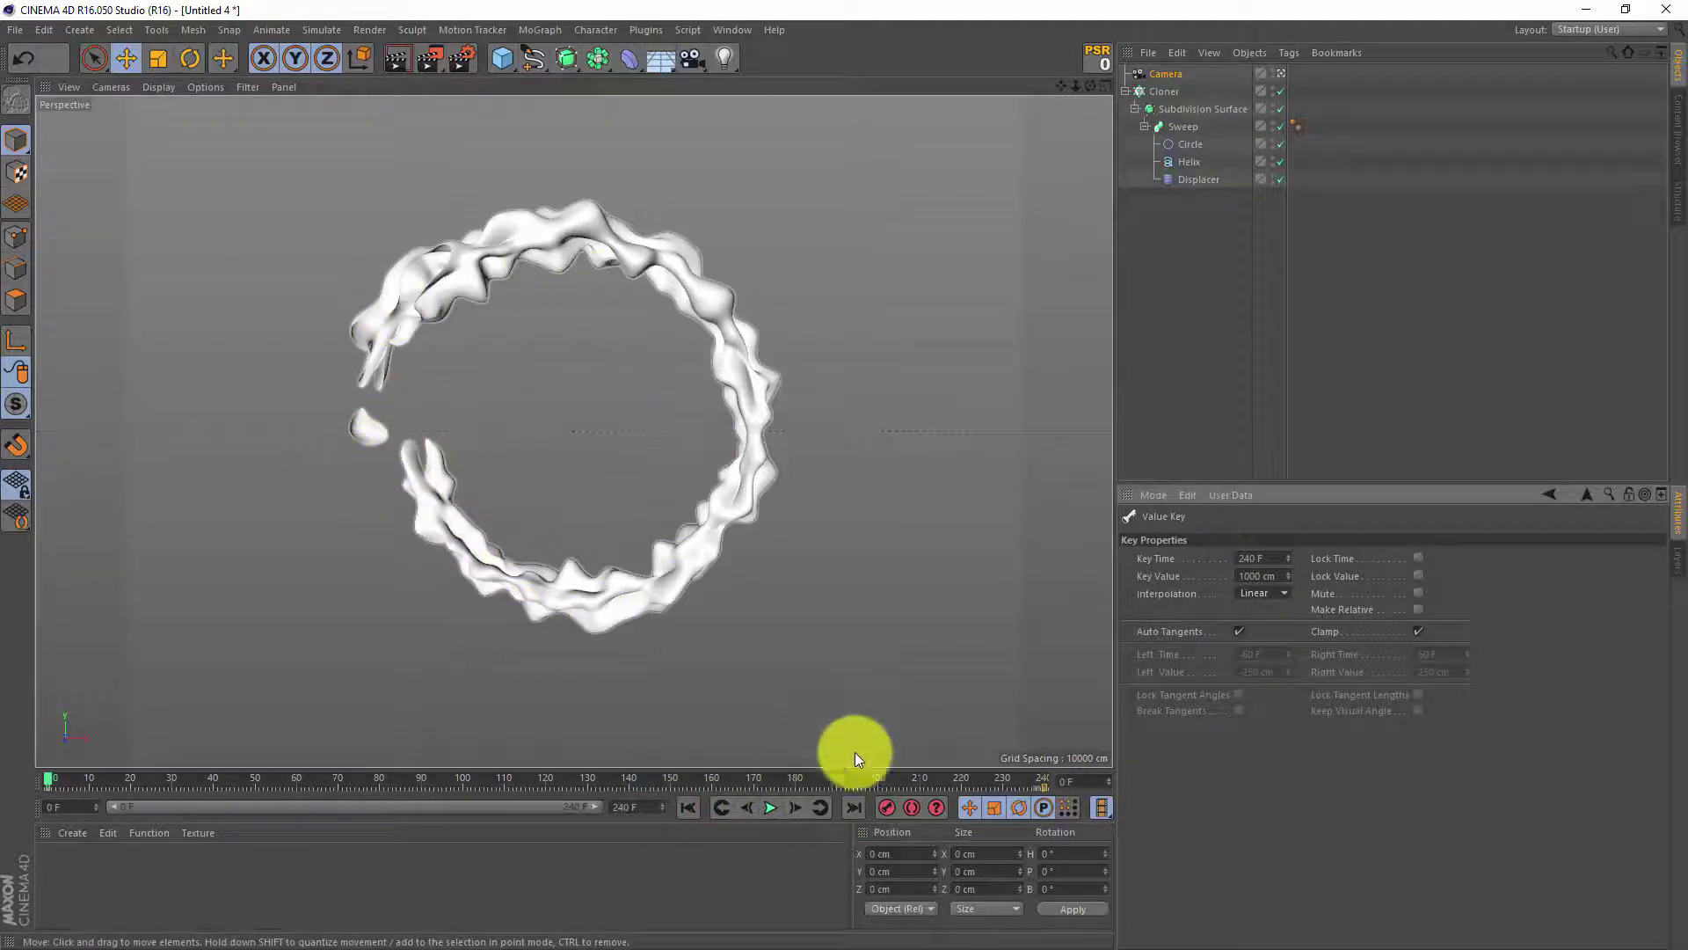
Preview the camera dolly playback, stop it, and create a new default material named Mat
{"action": "left_click", "coordinate": [770, 806]}
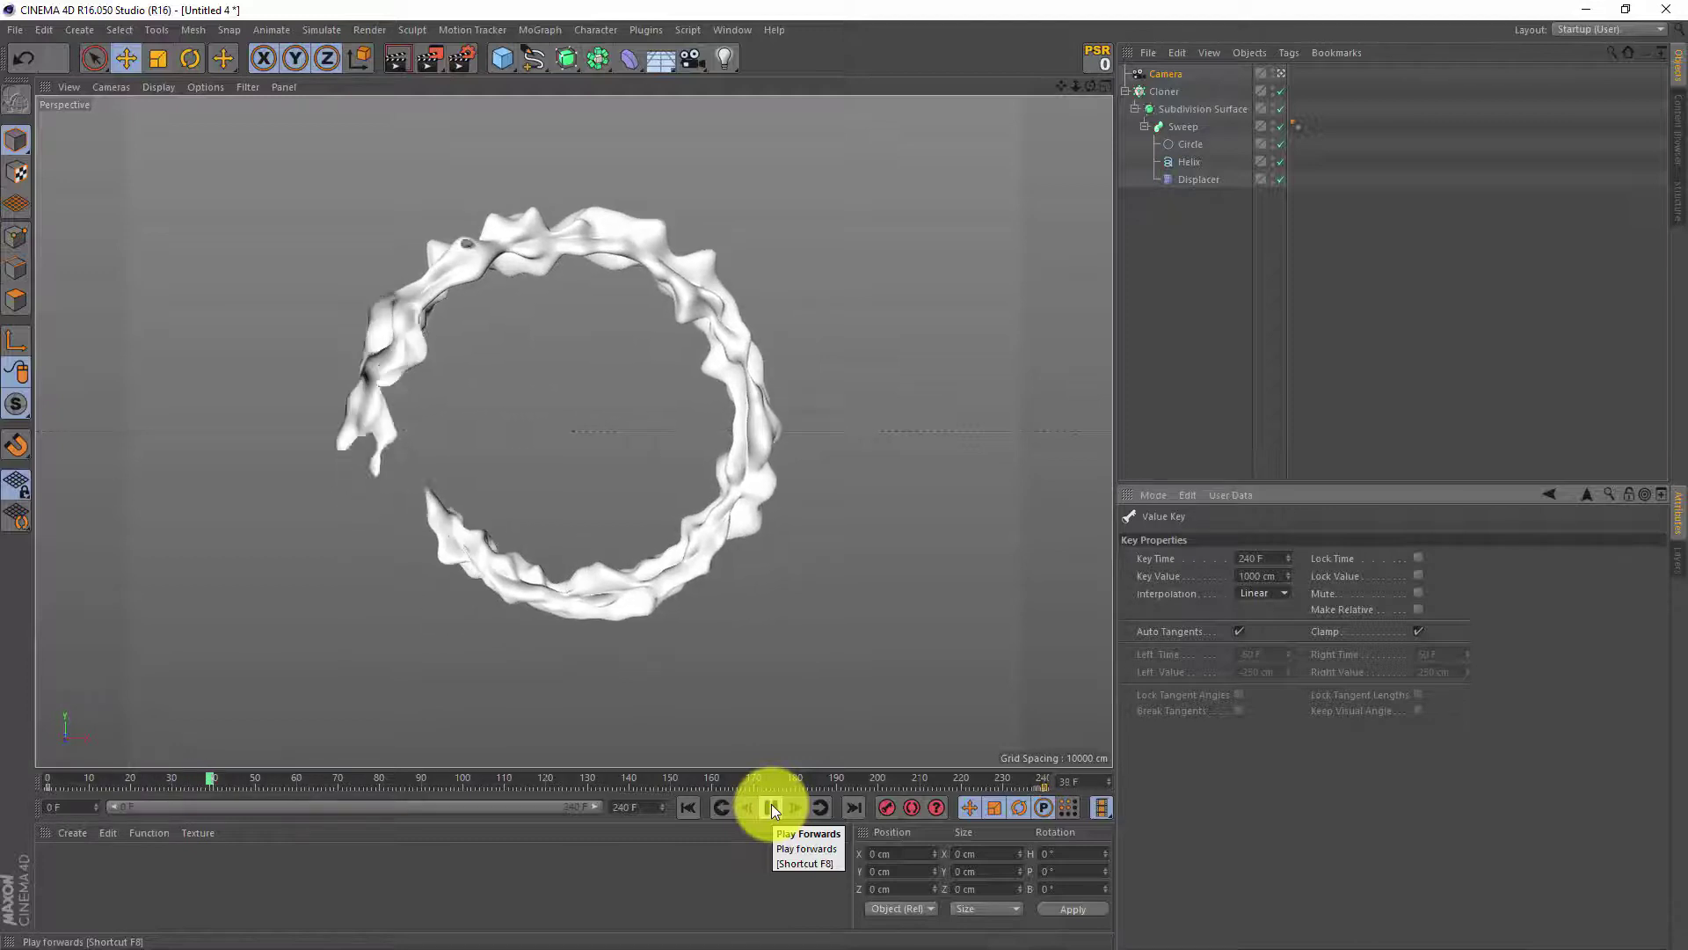
{"action": "left_click", "coordinate": [769, 803]}
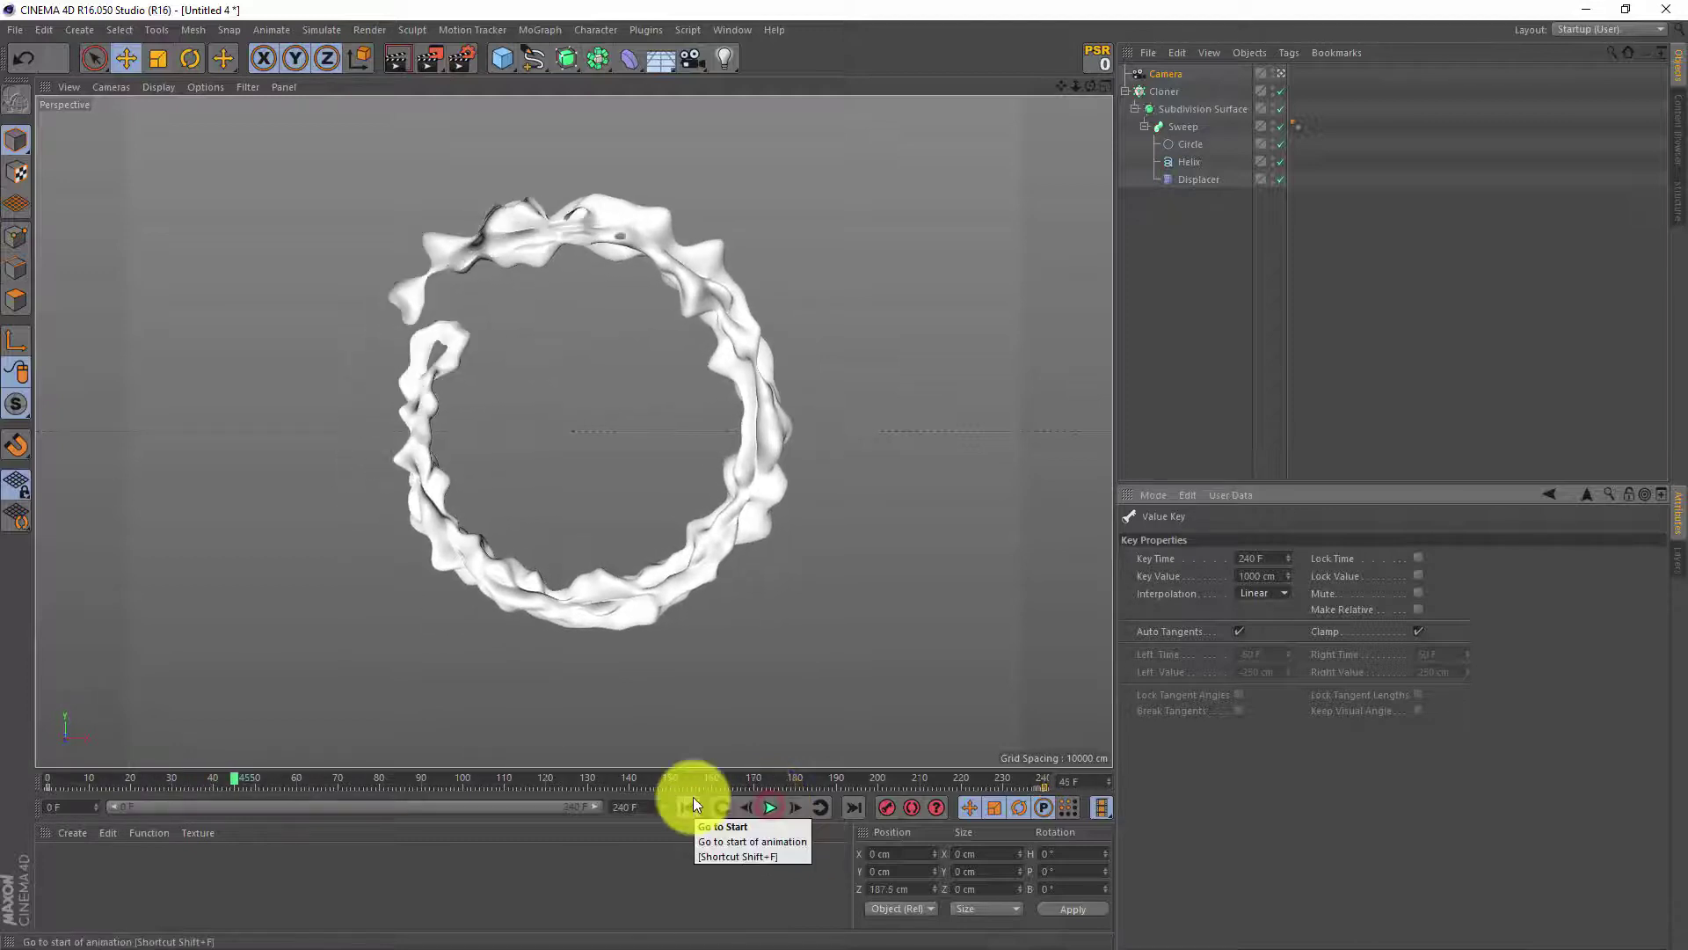
{"action": "double_click", "coordinate": [173, 874]}
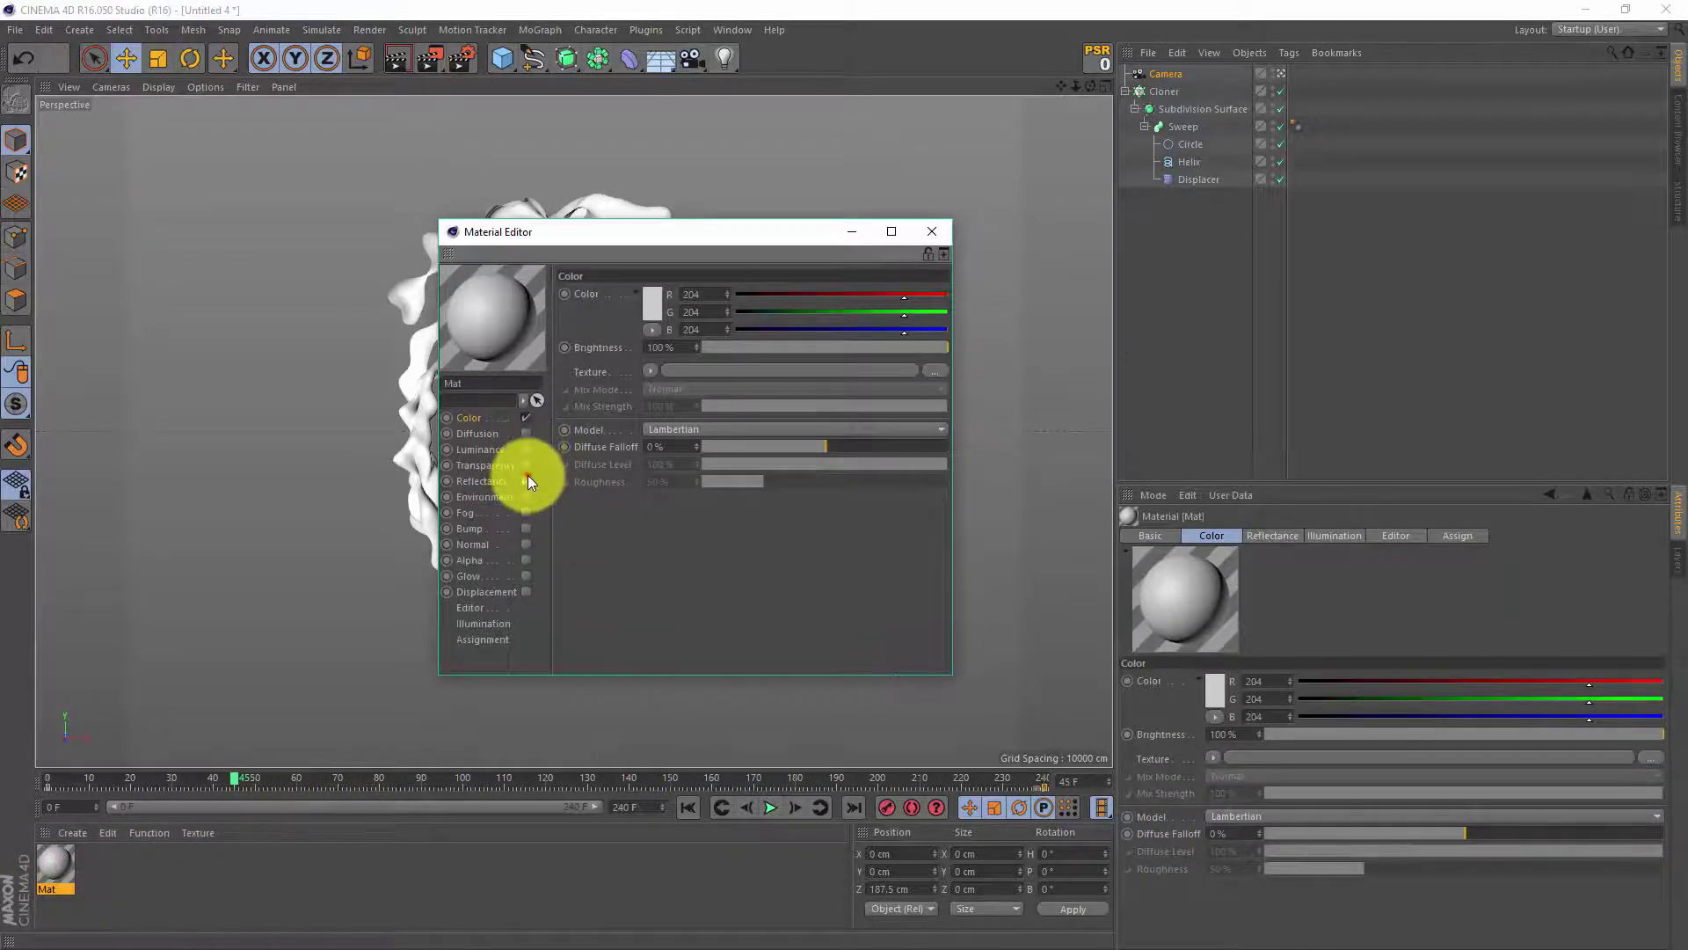
Turn off Mat's Color channel and enable Luminance with a Fresnel shader texture
{"action": "left_click", "coordinate": [526, 417]}
{"action": "left_click", "coordinate": [526, 448]}
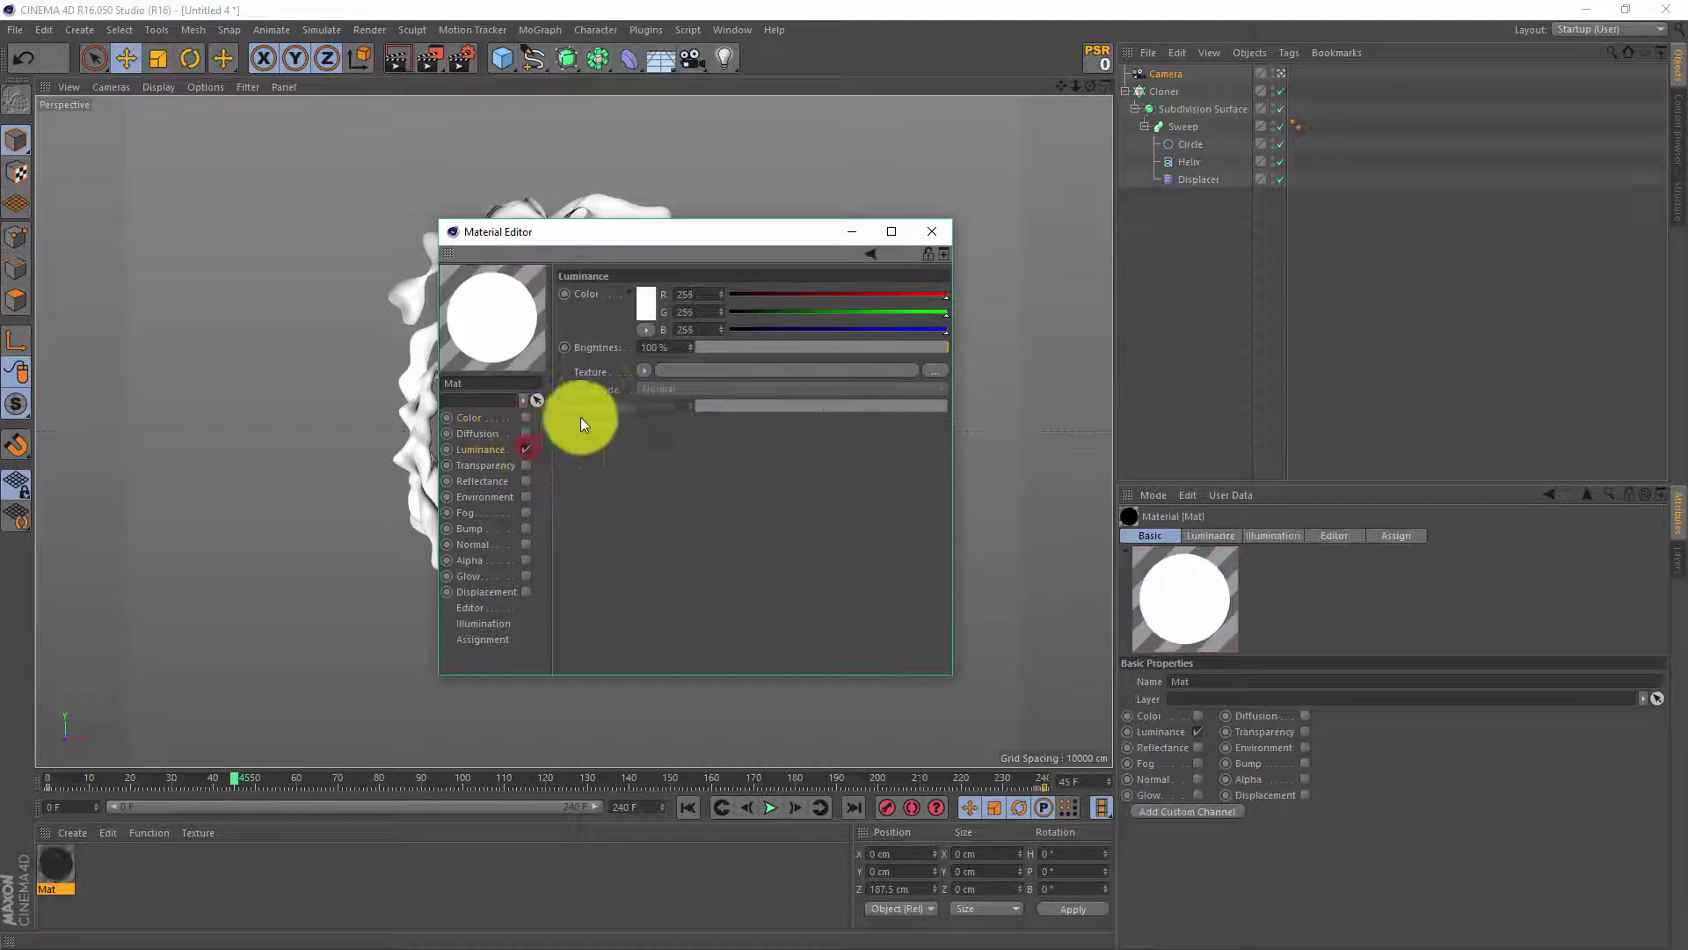
{"action": "left_click", "coordinate": [644, 371]}
{"action": "left_click", "coordinate": [662, 539]}
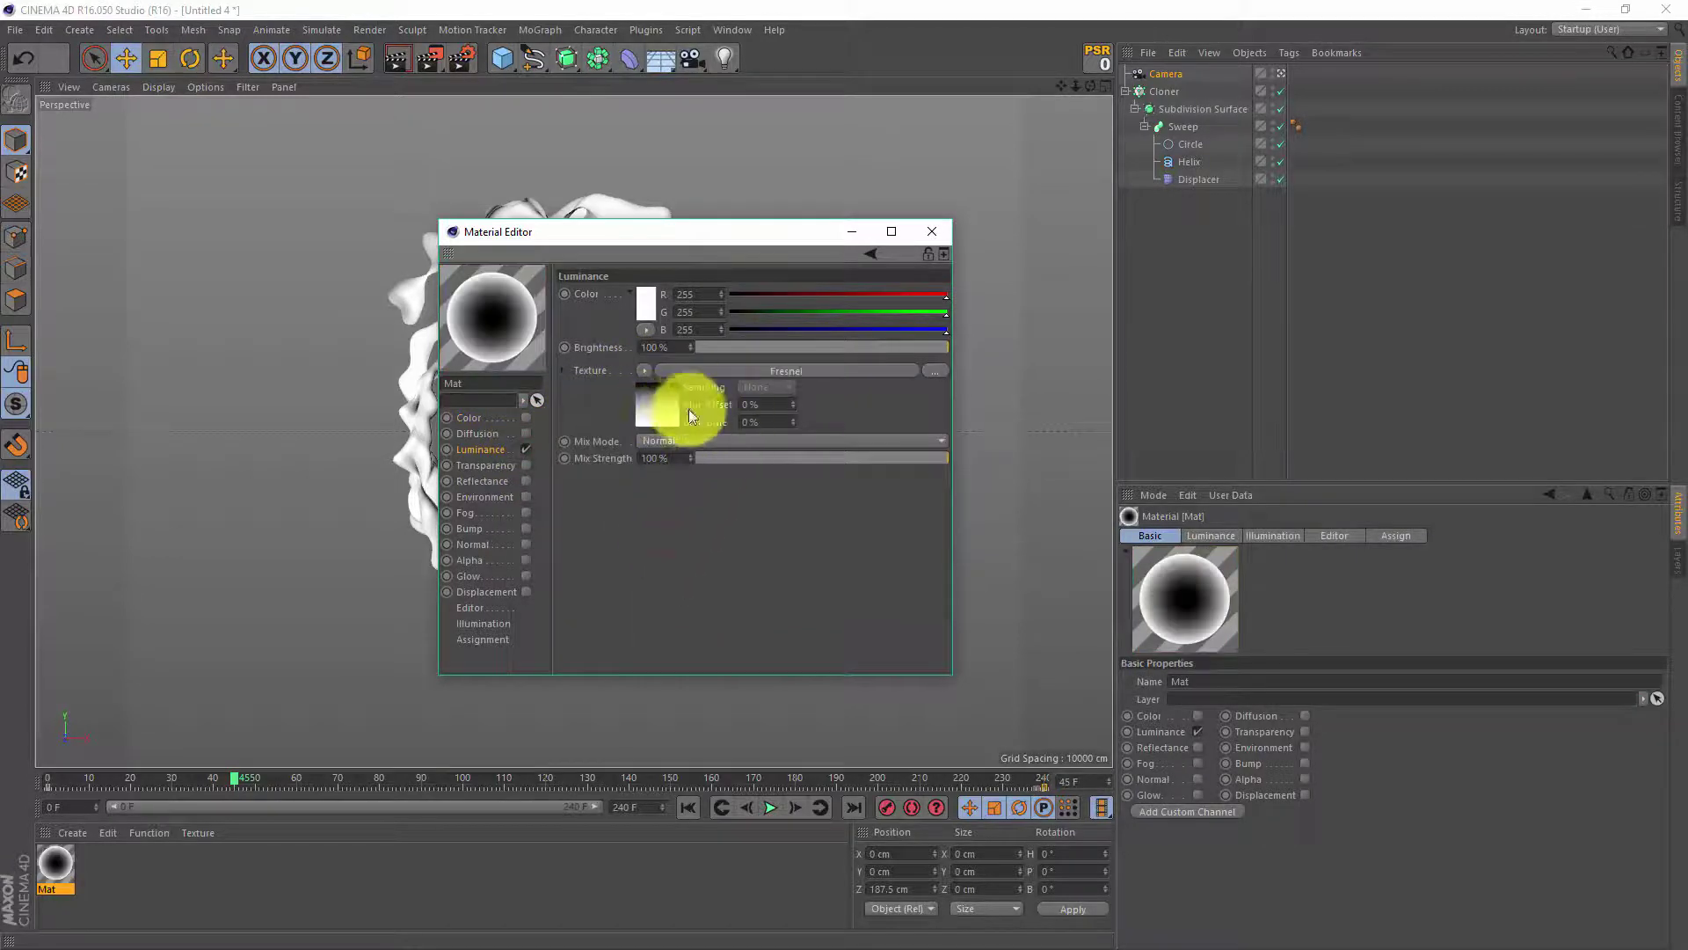
Make the Fresnel gradient bright orange to black, moving the black stop left to narrow the glow
{"action": "left_click", "coordinate": [685, 403]}
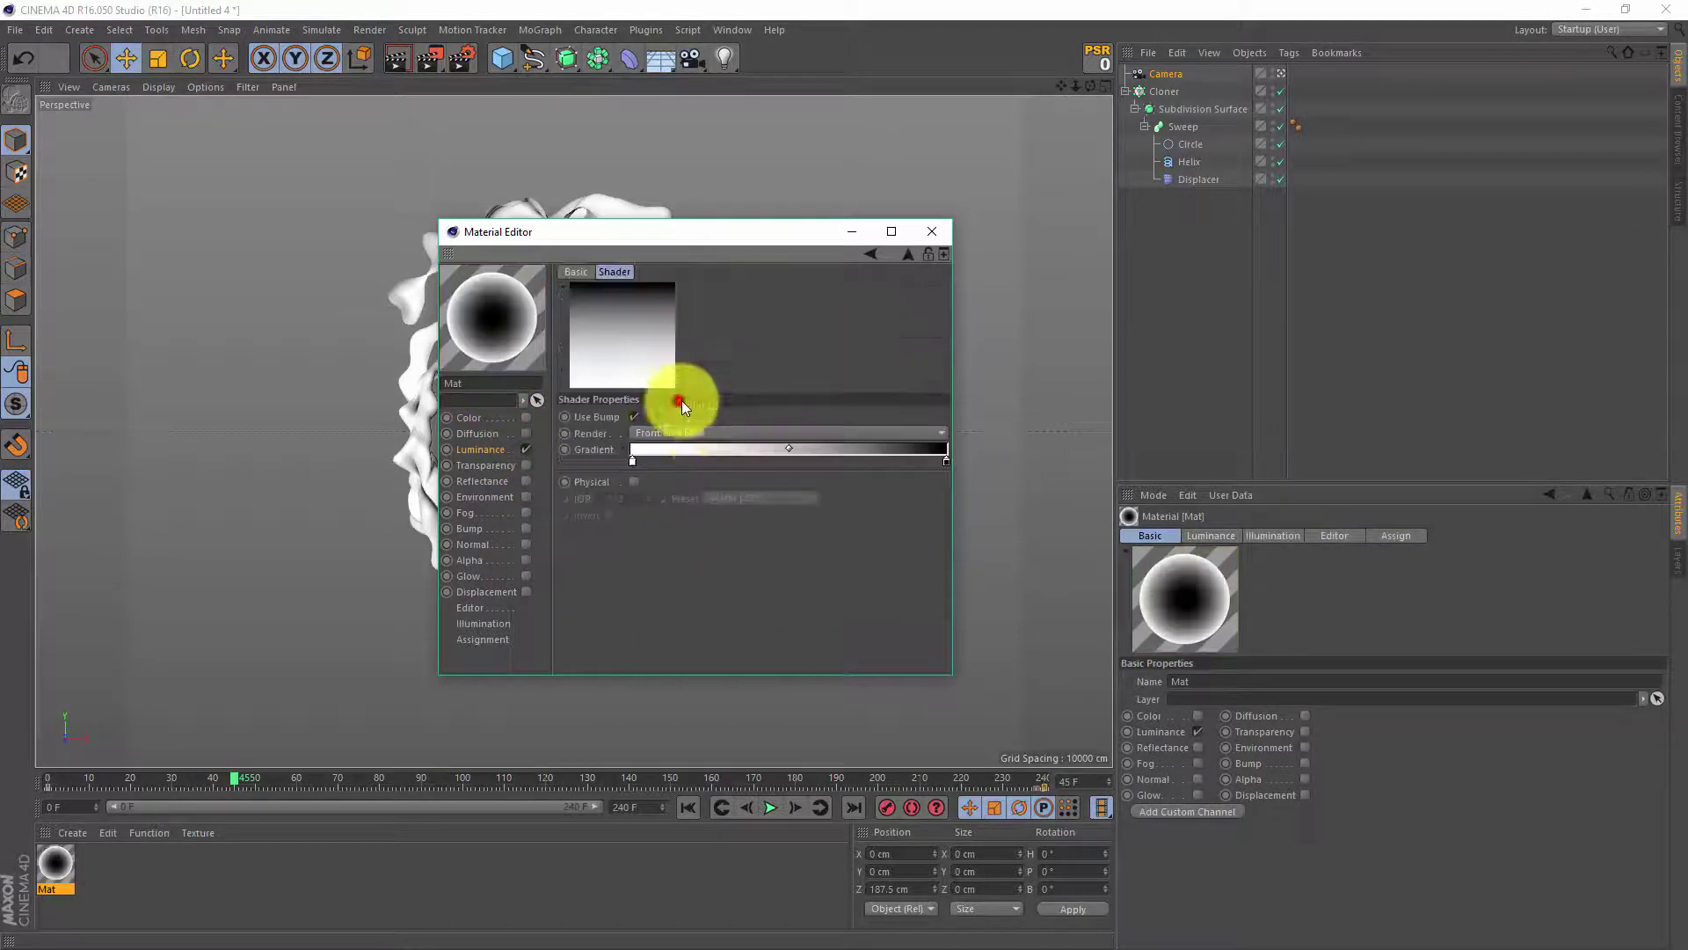
{"action": "double_click", "coordinate": [632, 461]}
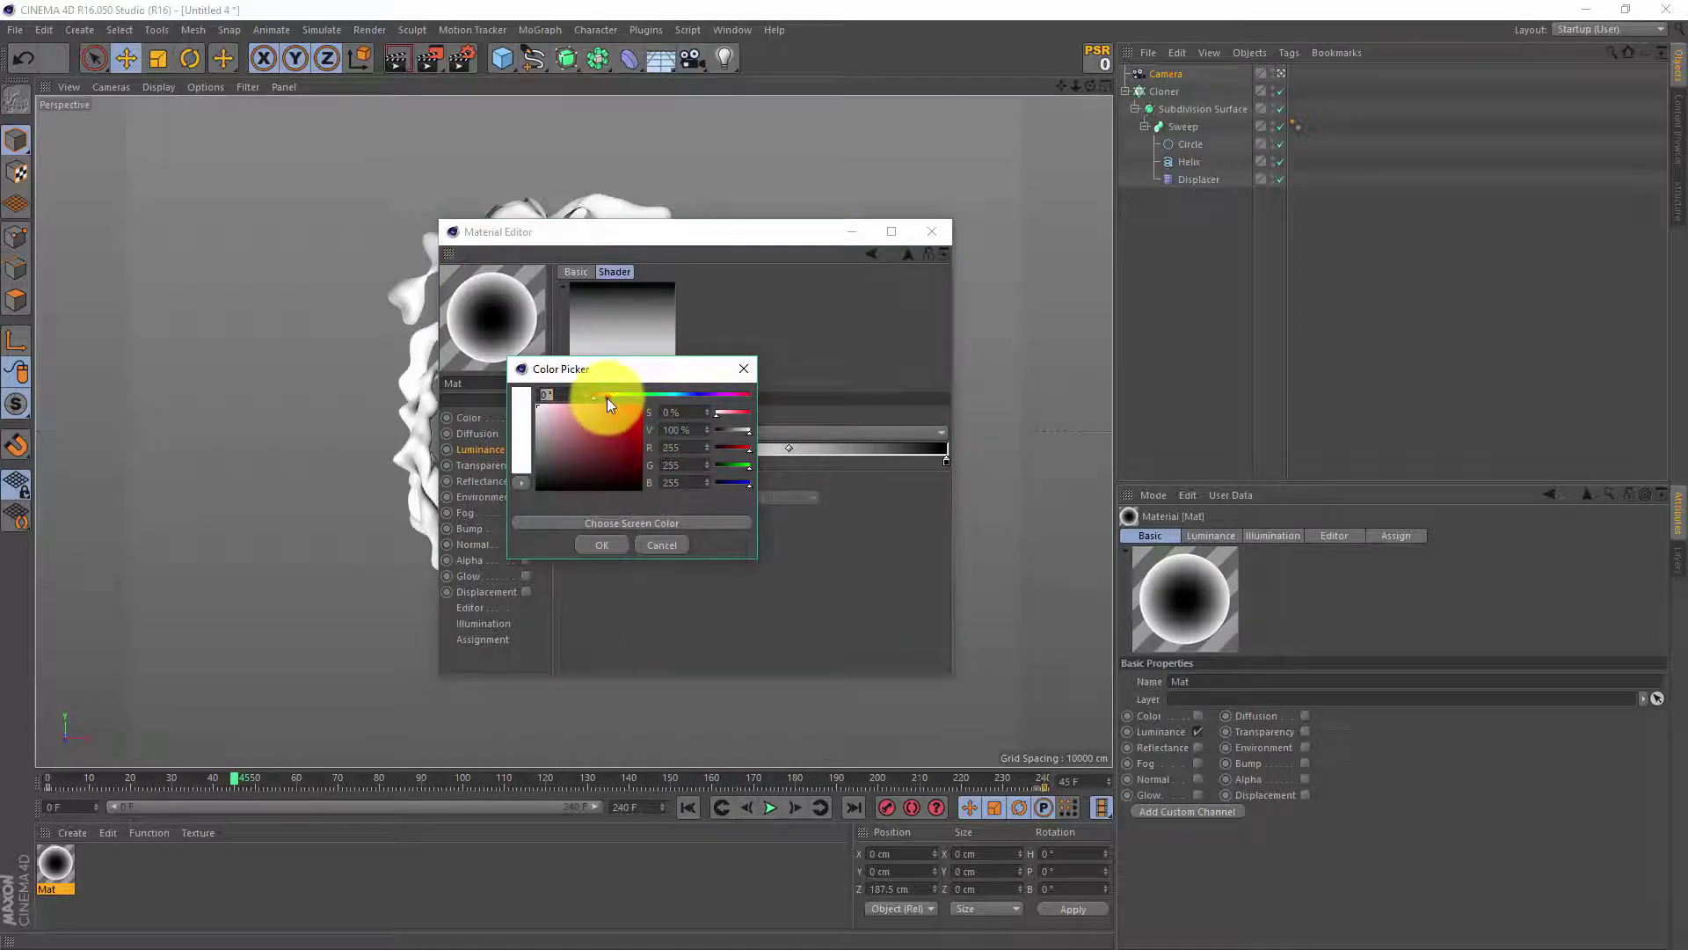
{"action": "left_click", "coordinate": [606, 395]}
{"action": "left_click", "coordinate": [610, 435]}
{"action": "key", "text": "Return"}
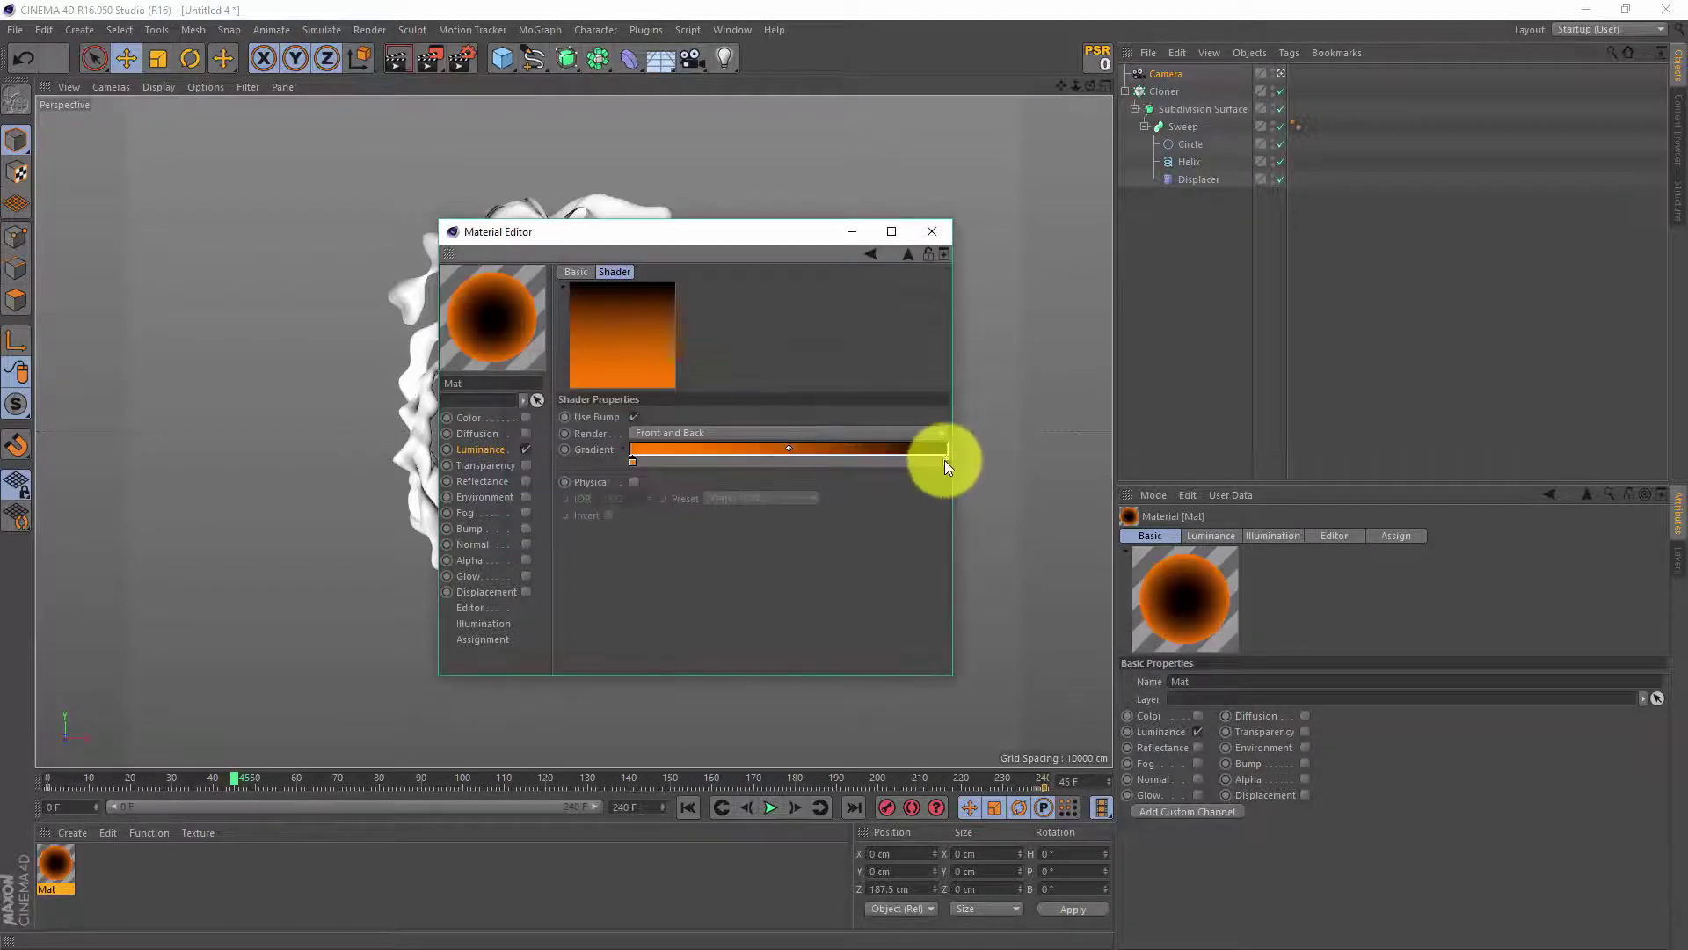
{"action": "left_click_drag", "start_coordinate": [945, 461], "coordinate": [783, 456]}
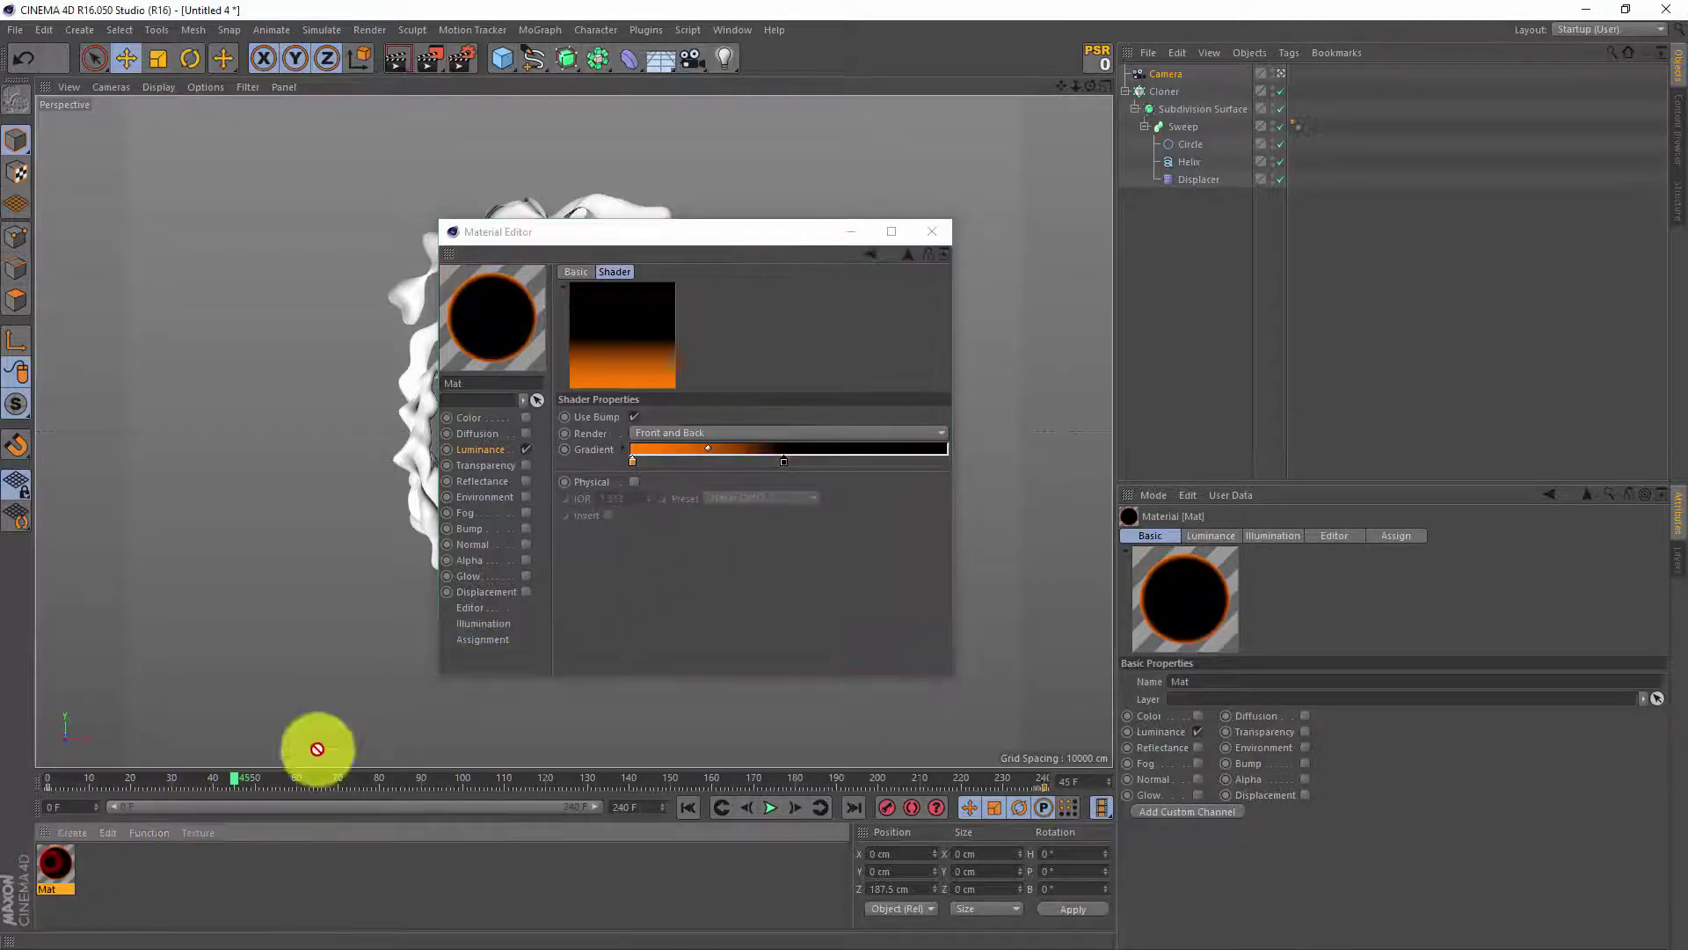
Apply Mat to the Cloner and check it with a test render of the current frame
{"action": "left_click_drag", "start_coordinate": [1132, 91], "coordinate": [1142, 92]}
{"action": "left_click", "coordinate": [932, 231]}
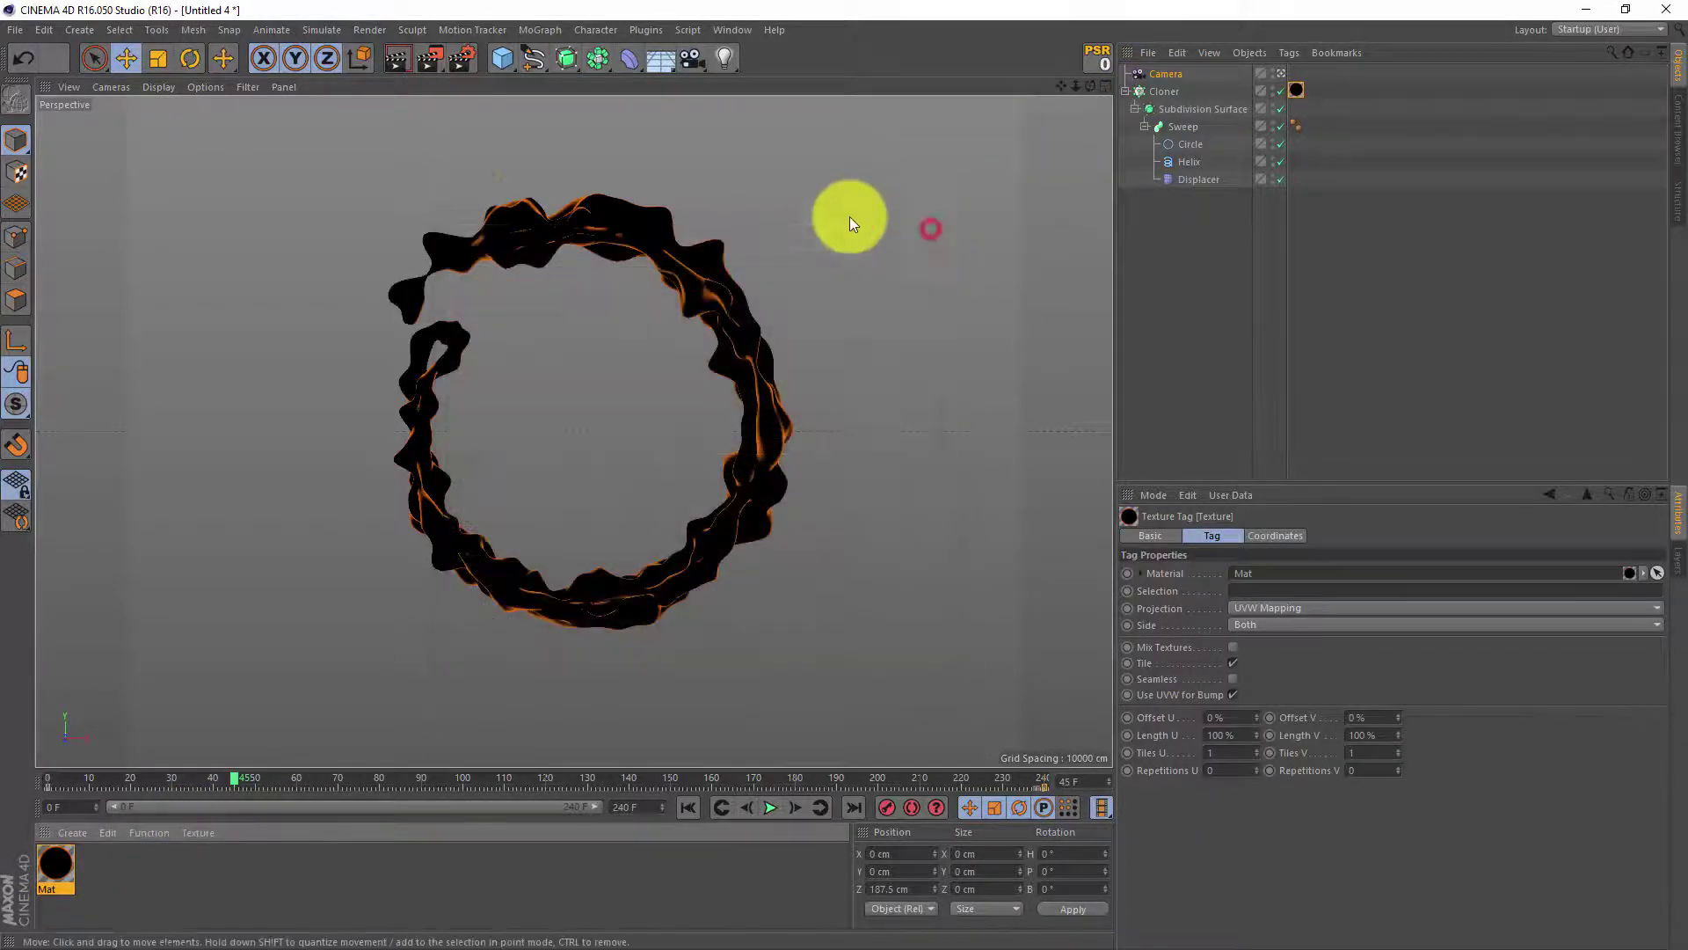
{"action": "left_click_drag", "start_coordinate": [431, 69], "coordinate": [505, 151]}
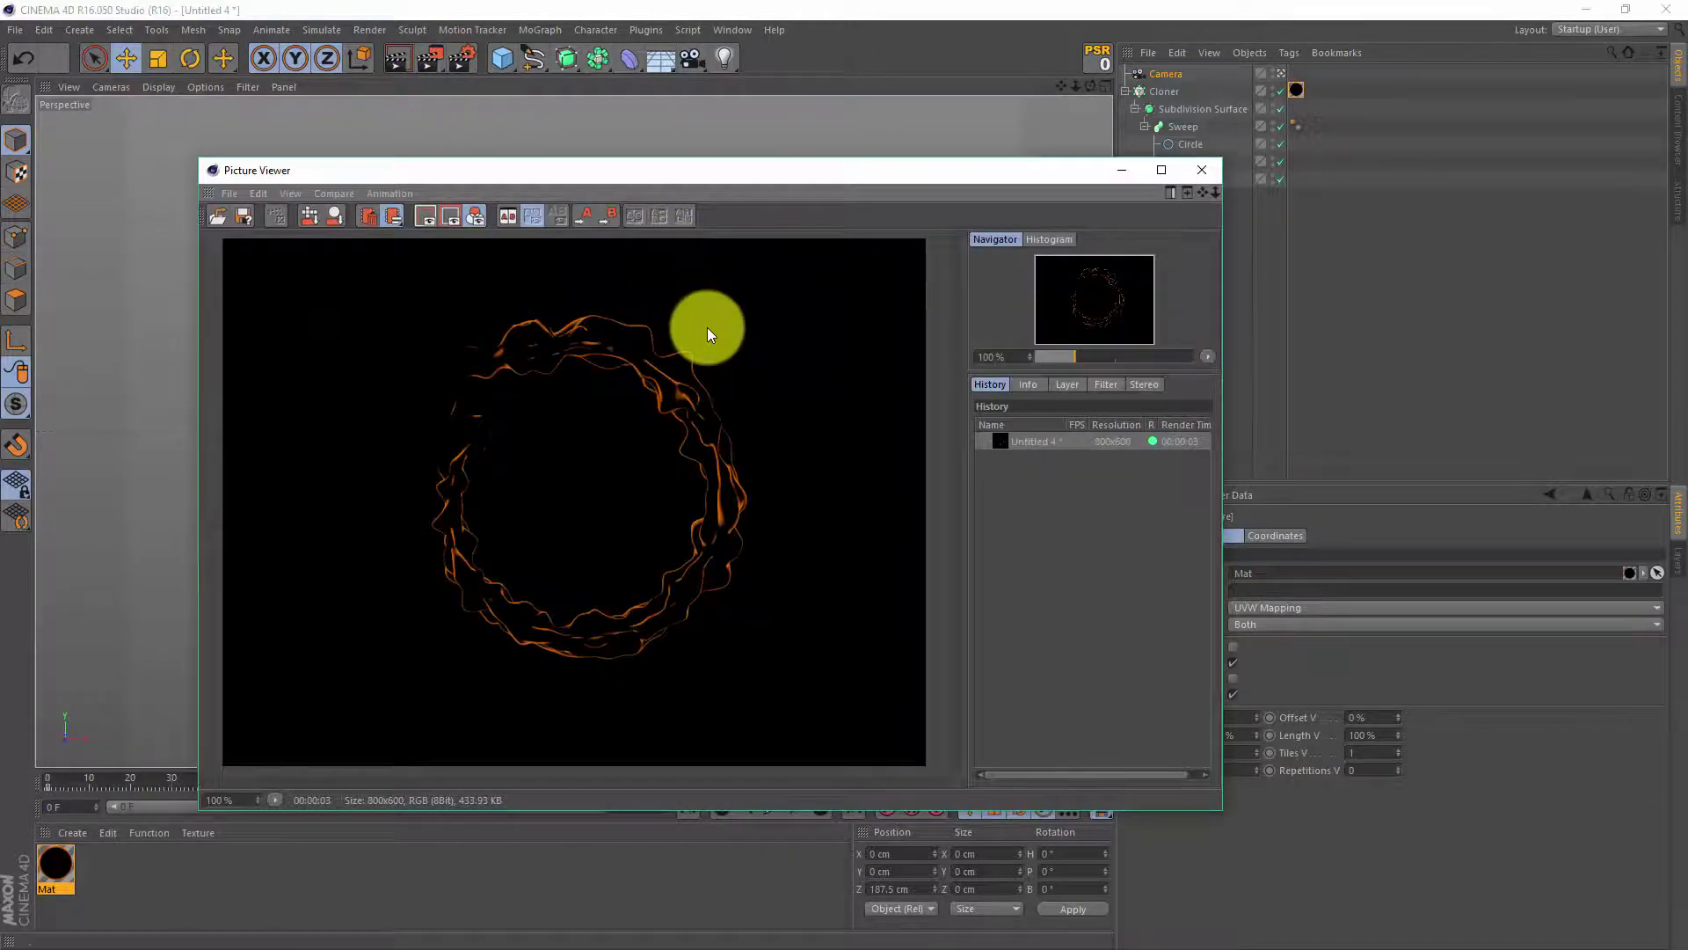
{"action": "left_click", "coordinate": [1202, 170]}
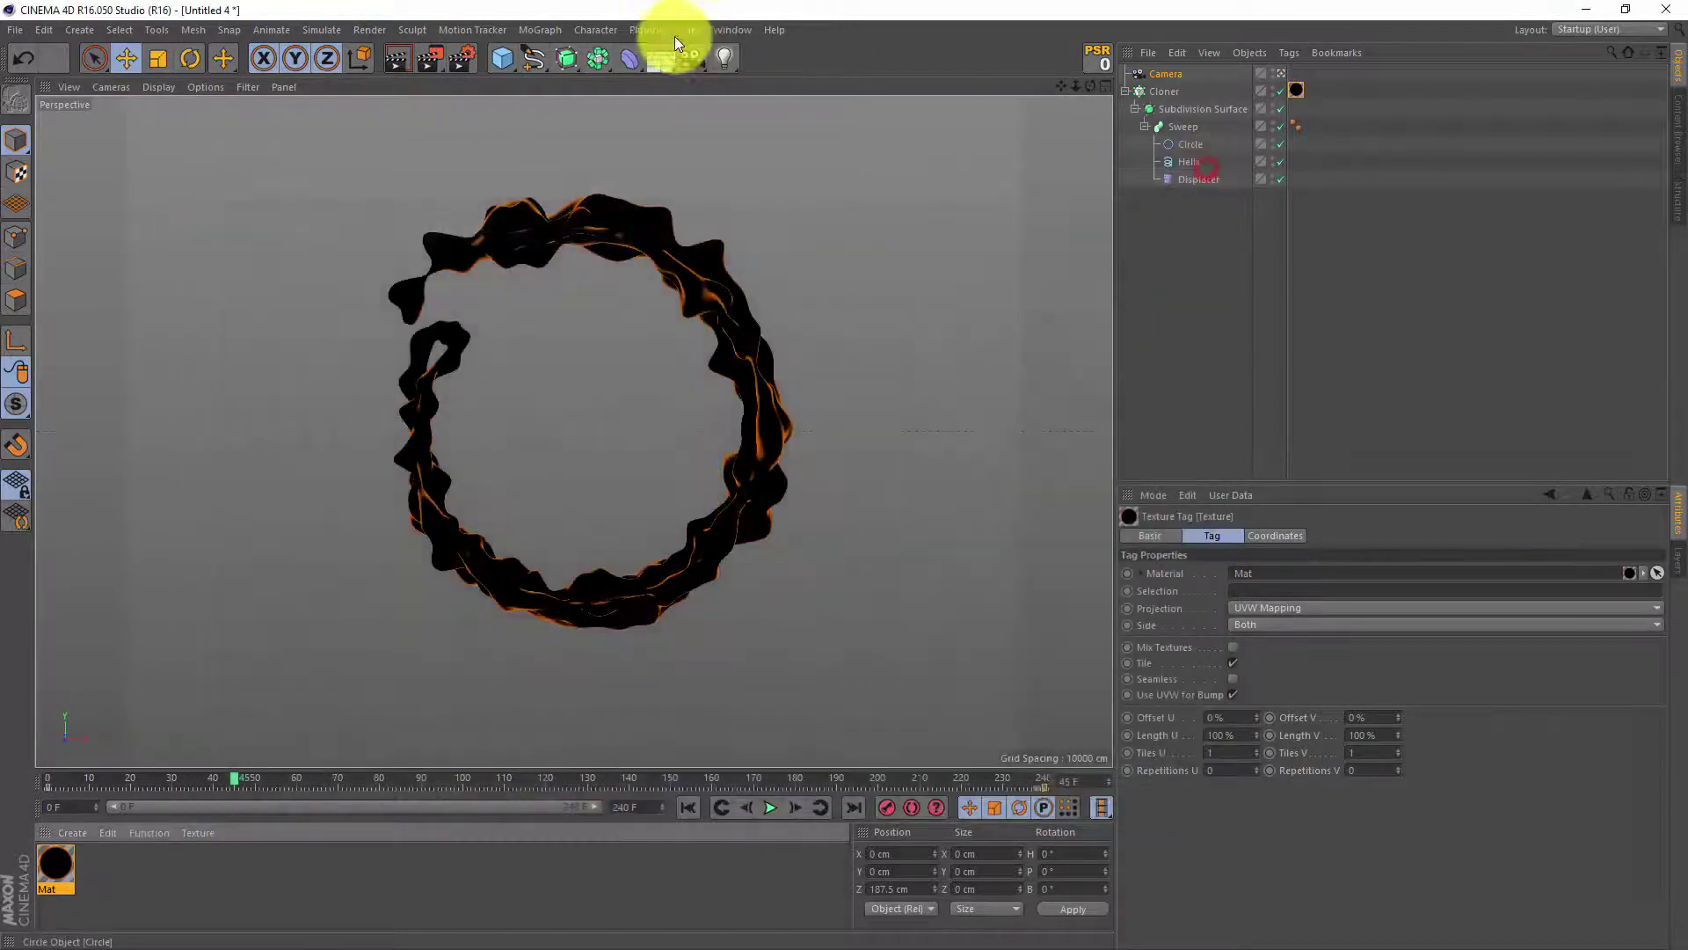
In Render Settings, set Anti-Aliasing to Best and switch the renderer to Physical
{"action": "left_click", "coordinate": [462, 59]}
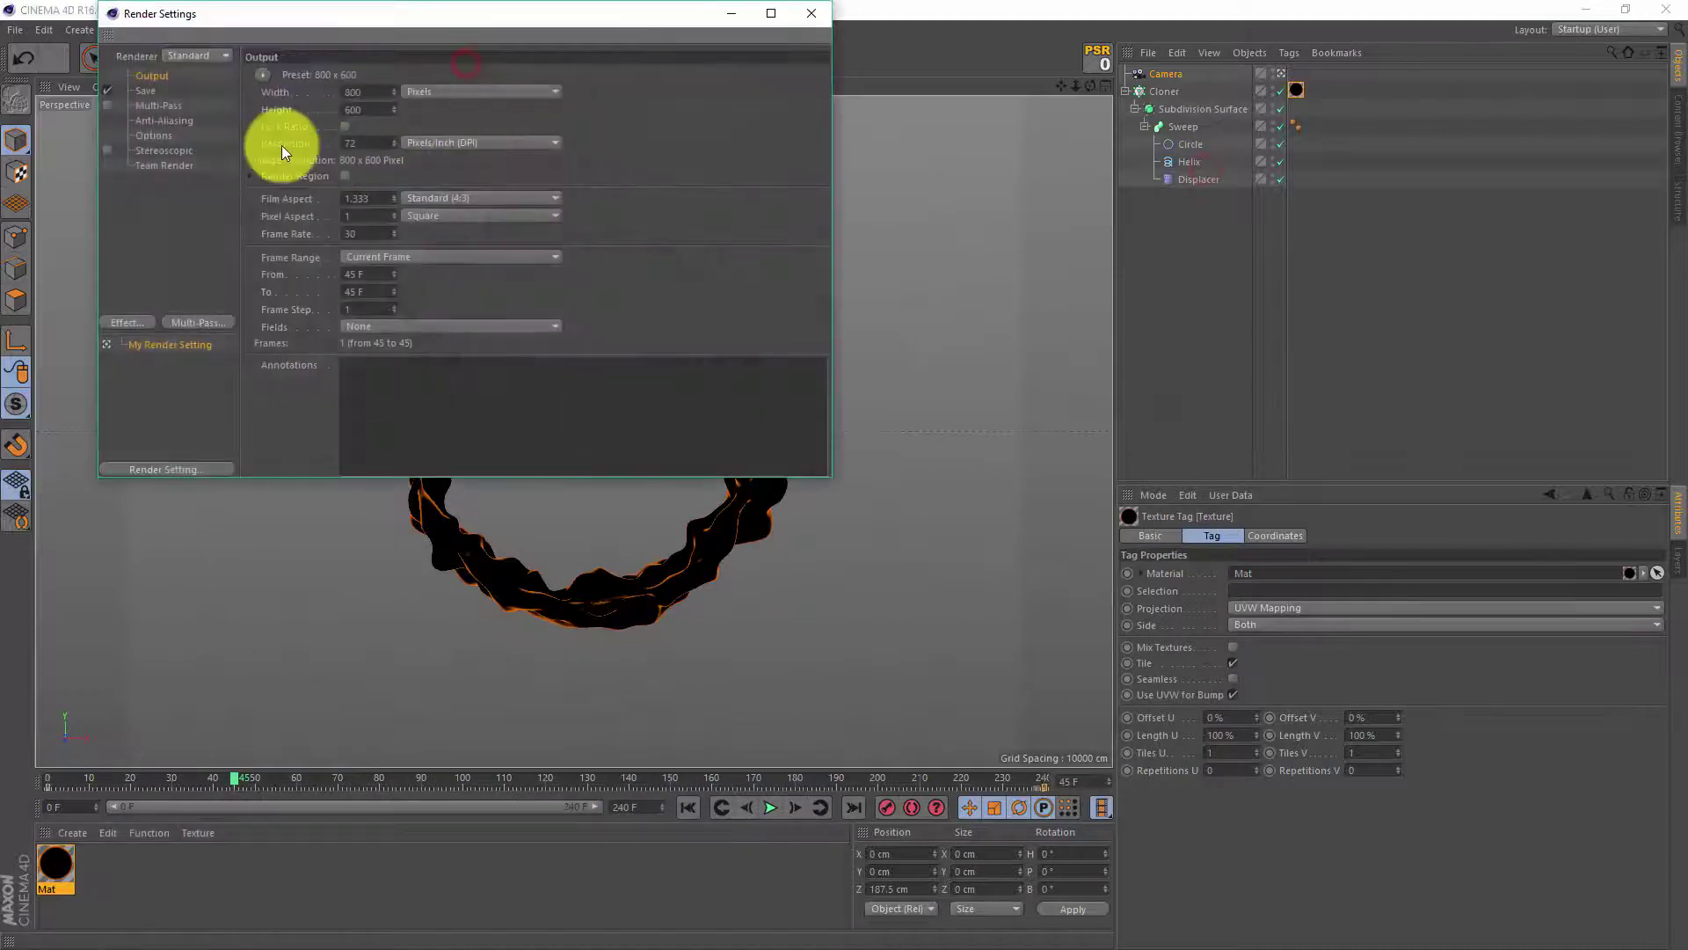
{"action": "left_click", "coordinate": [170, 119]}
{"action": "left_click", "coordinate": [437, 74]}
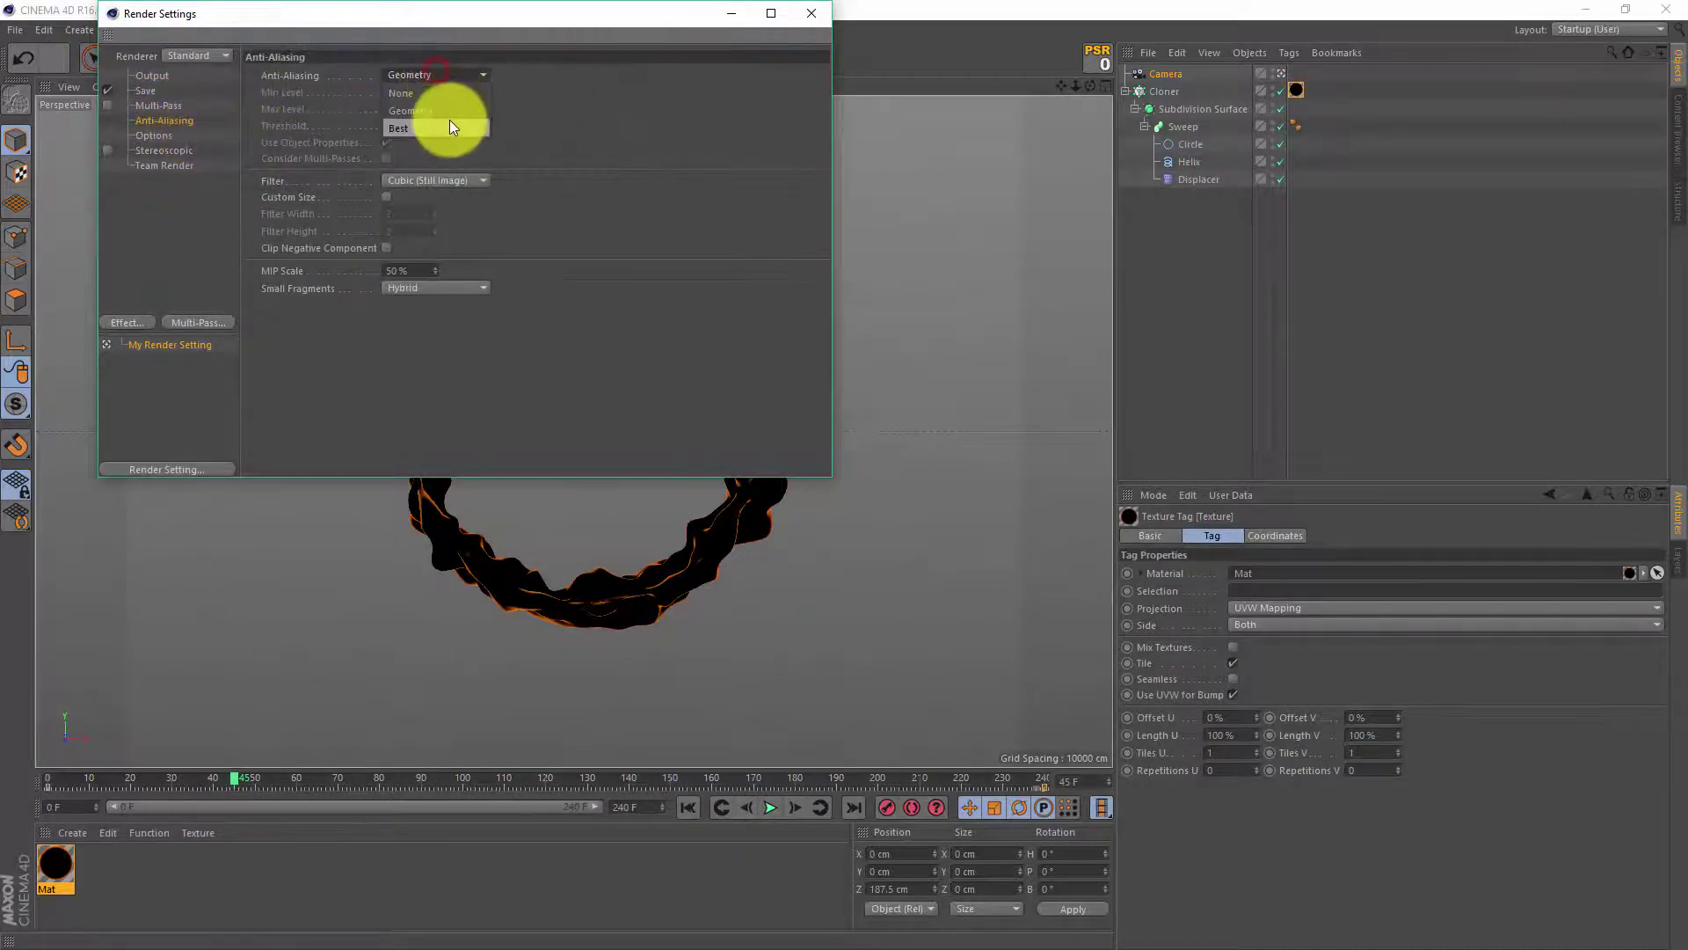
{"action": "left_click", "coordinate": [446, 119]}
{"action": "left_click", "coordinate": [209, 54]}
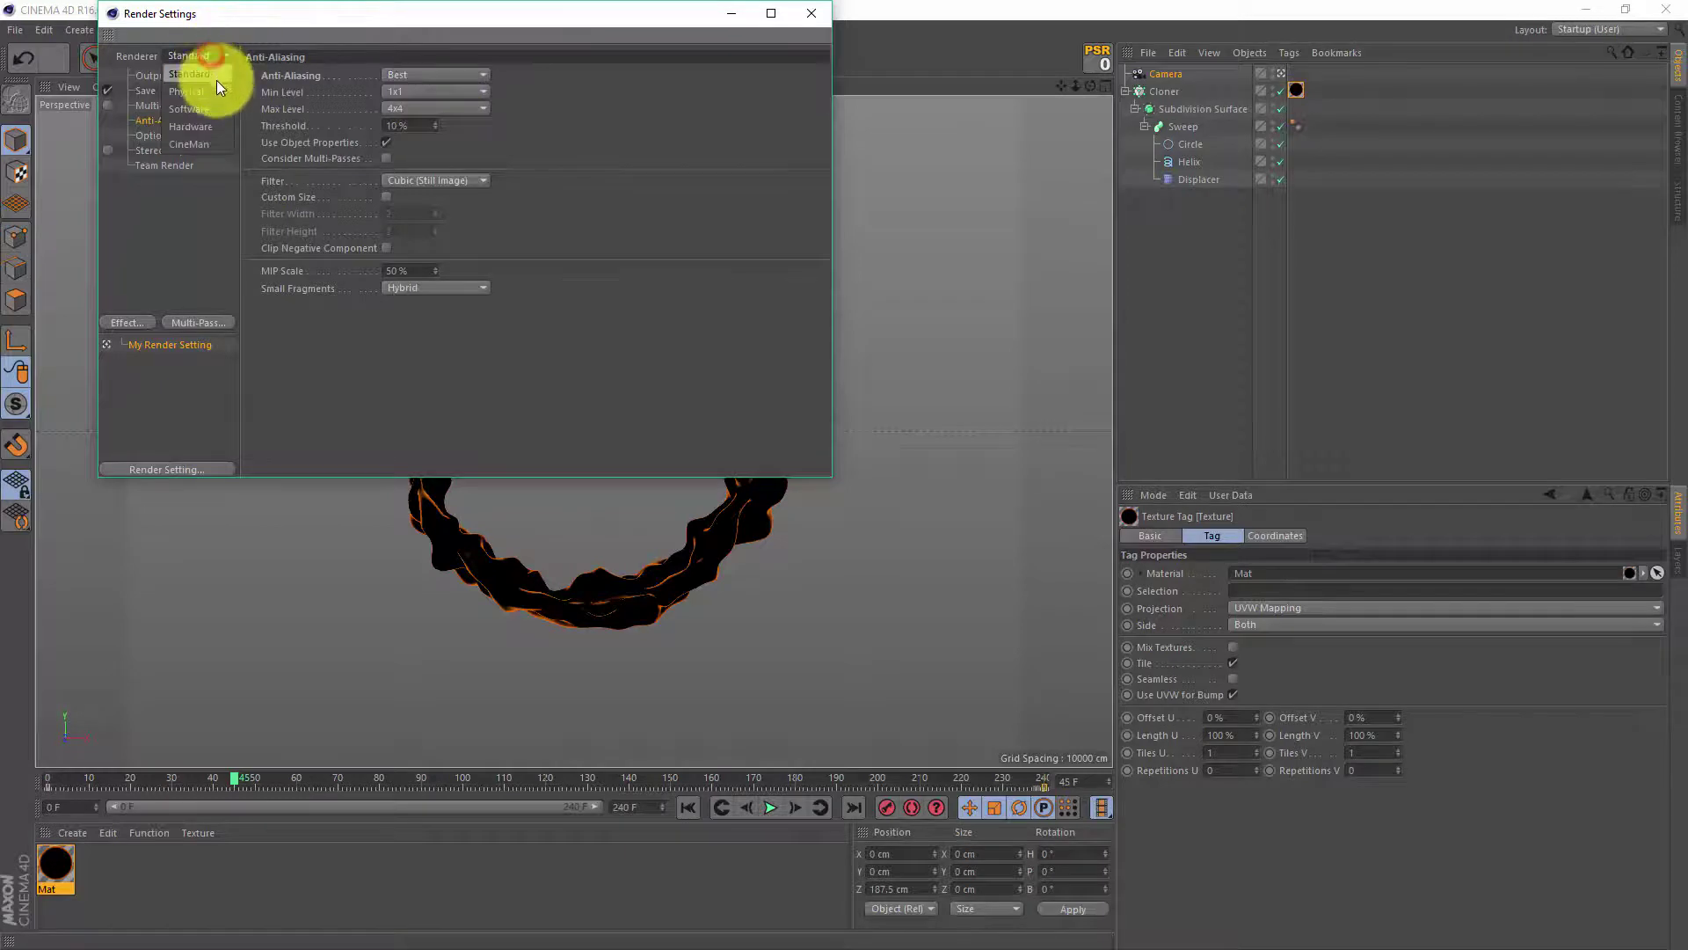
{"action": "left_click", "coordinate": [215, 86]}
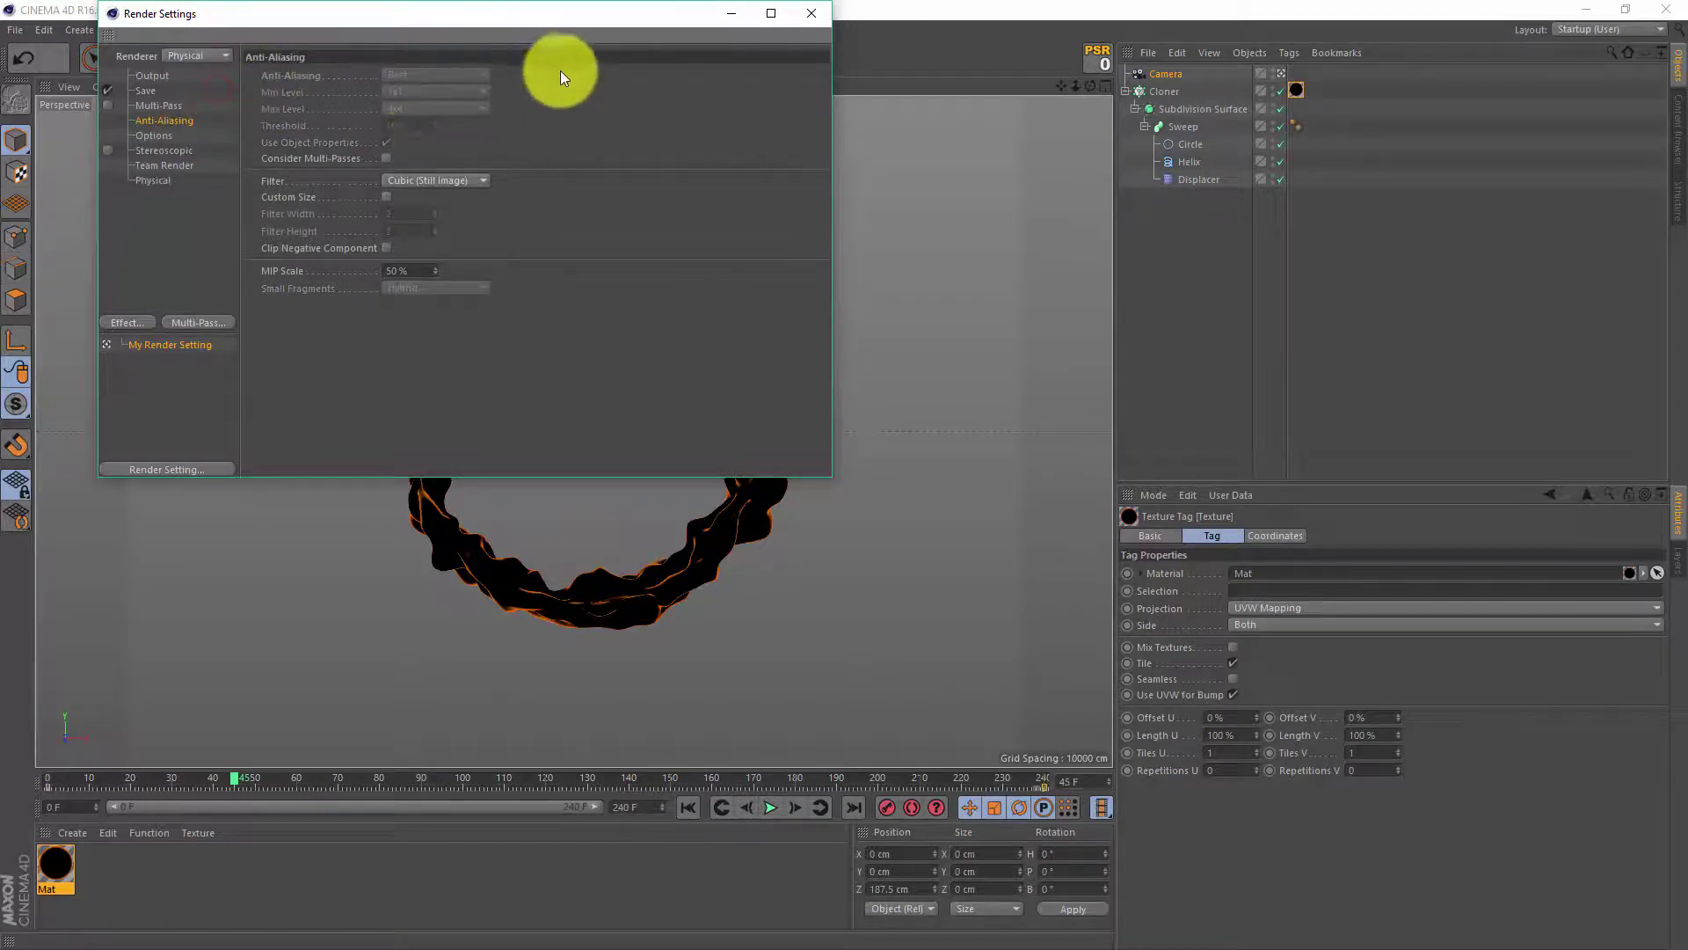
Set the rendered images' save file to HelixClipped
{"action": "left_click", "coordinate": [146, 90]}
{"action": "left_click", "coordinate": [798, 105]}
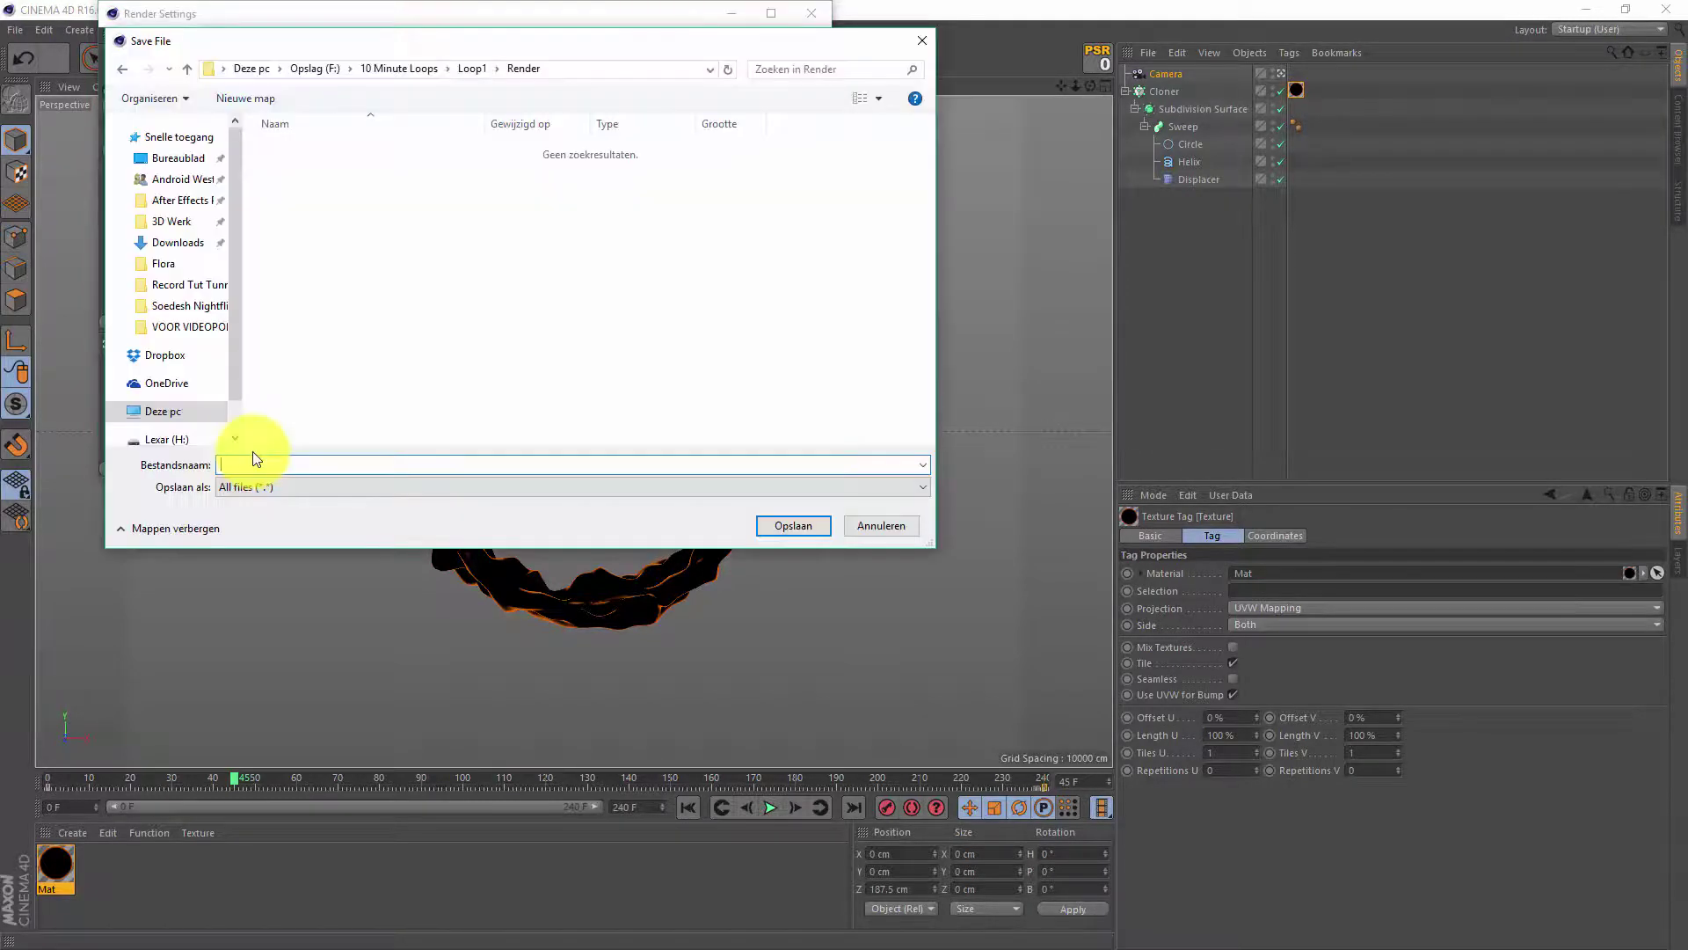
{"action": "type", "text": "/"}
{"action": "type", "text": "elixCape"}
{"action": "type", "text": "d"}
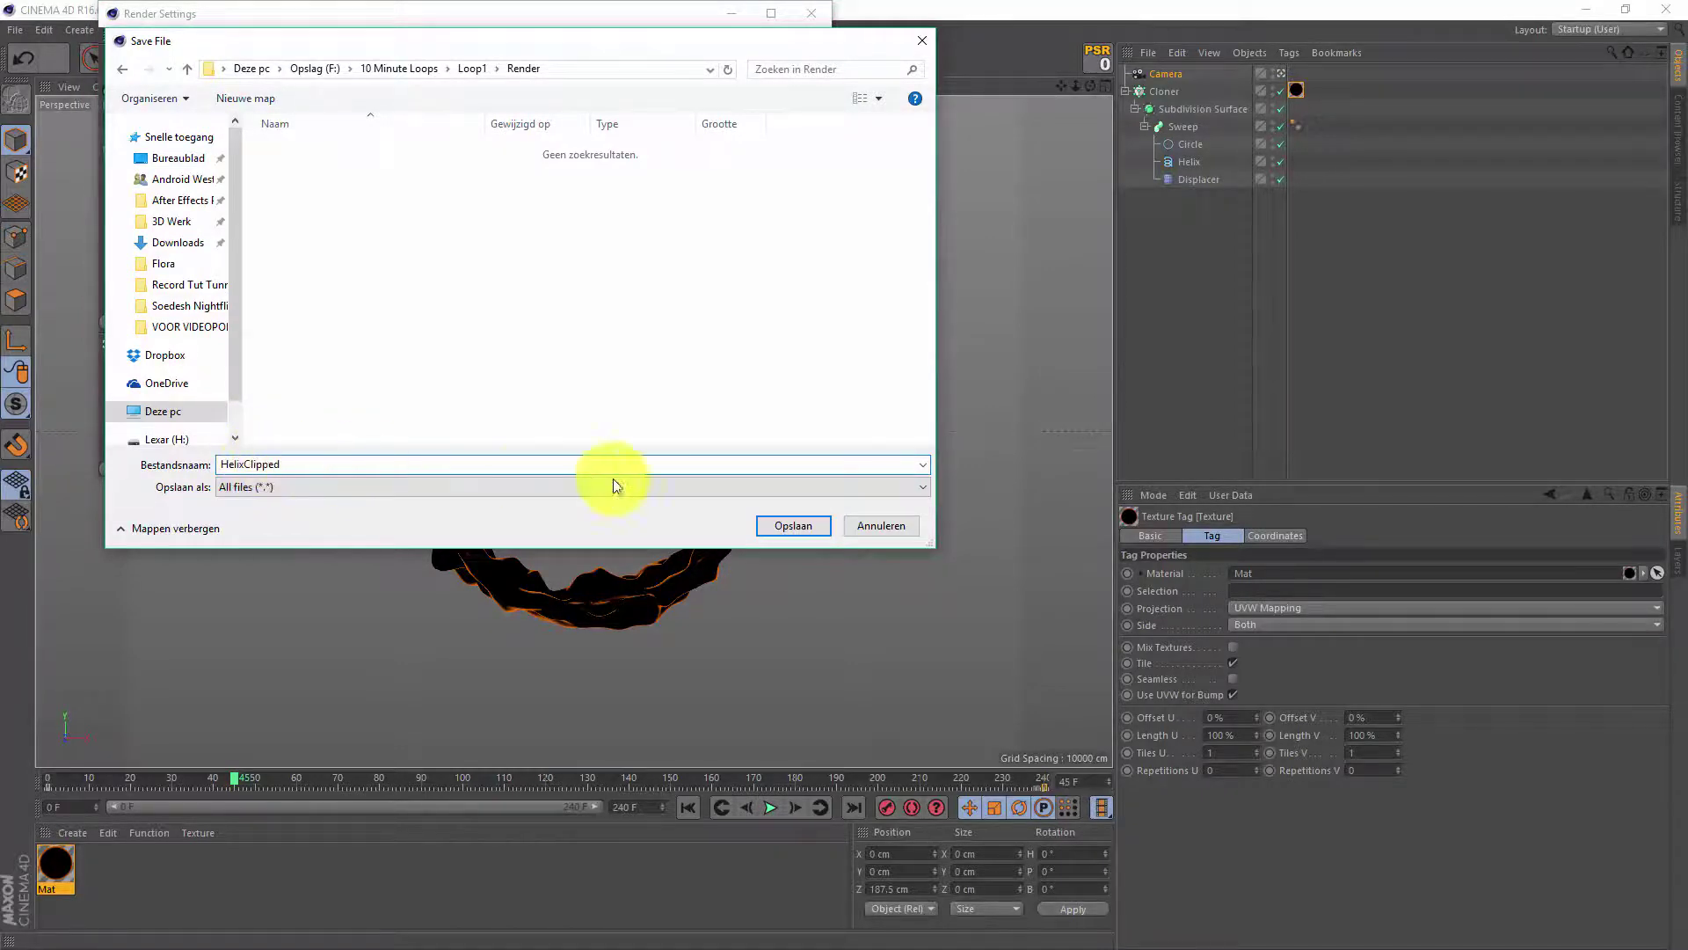
{"action": "left_click", "coordinate": [793, 525]}
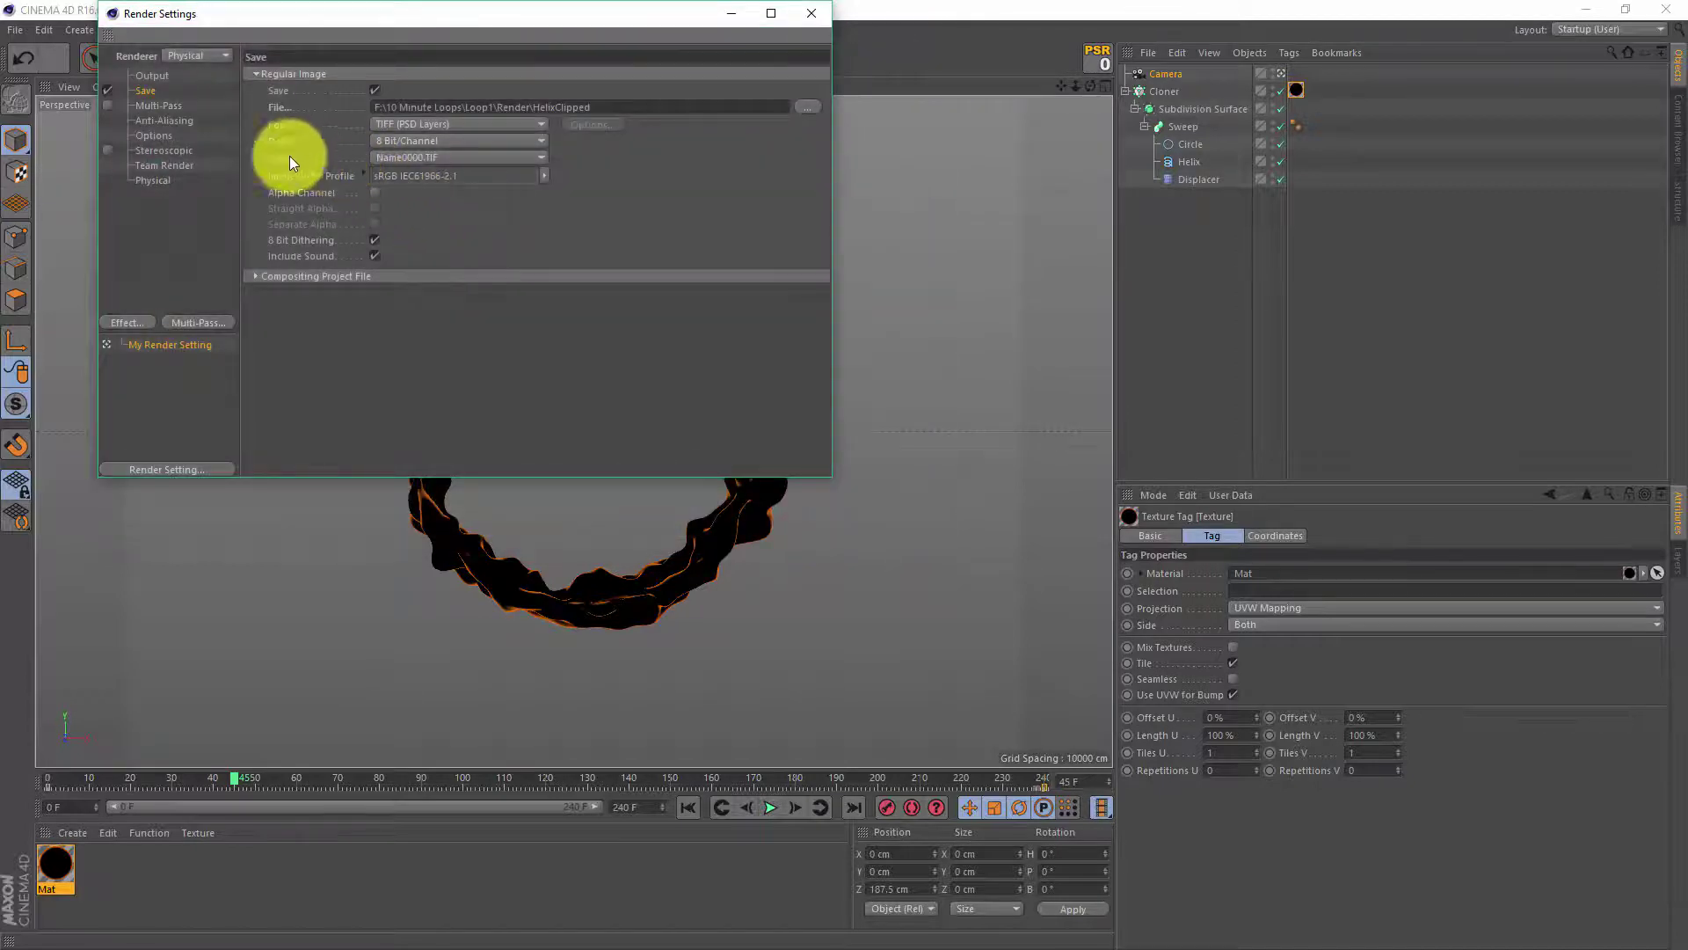
Set the frame range to all frames, starting at frame 1
{"action": "left_click", "coordinate": [163, 74]}
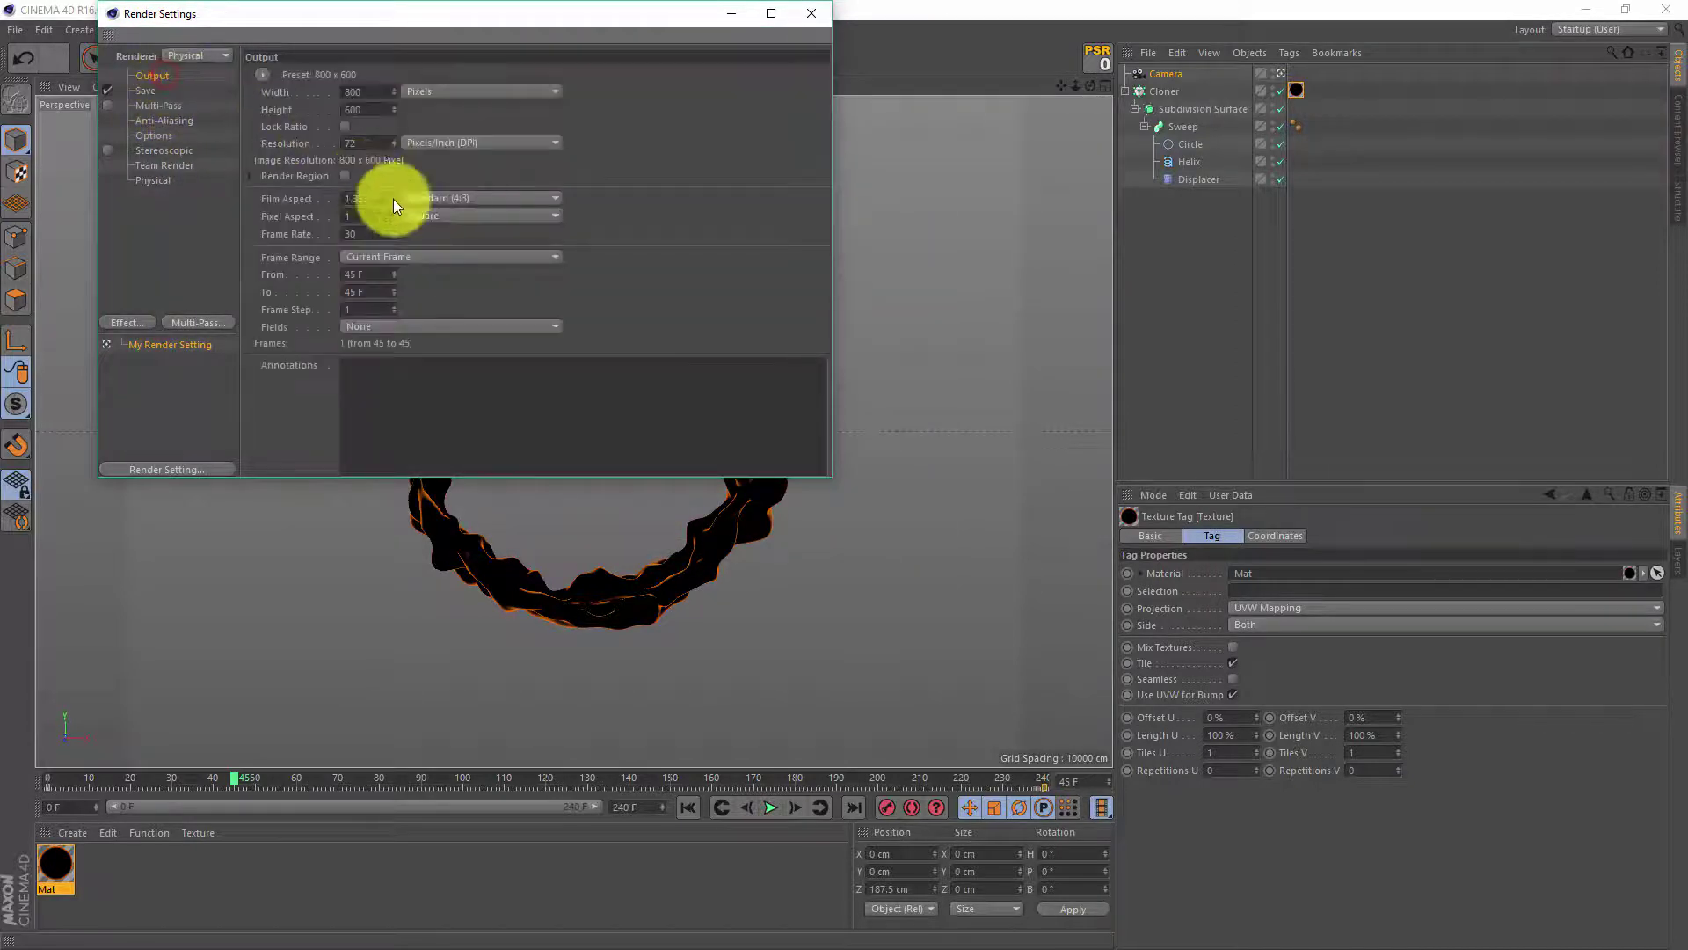
{"action": "left_click", "coordinate": [412, 255]}
{"action": "left_click", "coordinate": [409, 310]}
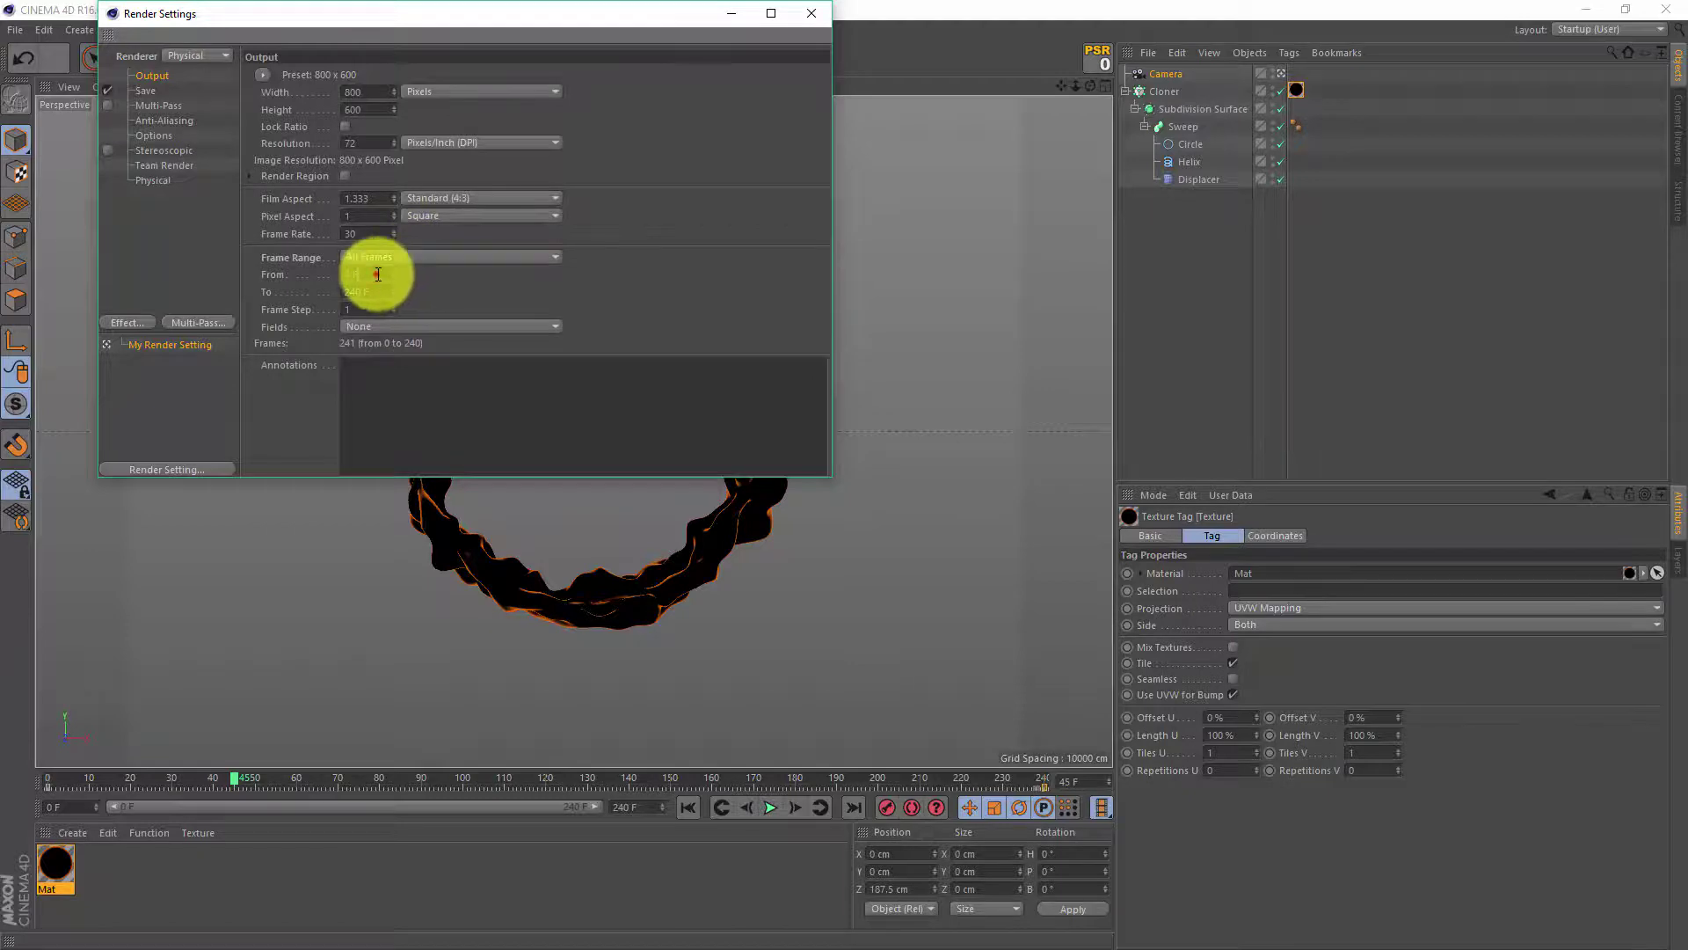
{"action": "left_click", "coordinate": [376, 275]}
{"action": "type", "text": "1"}
{"action": "left_click", "coordinate": [492, 283]}
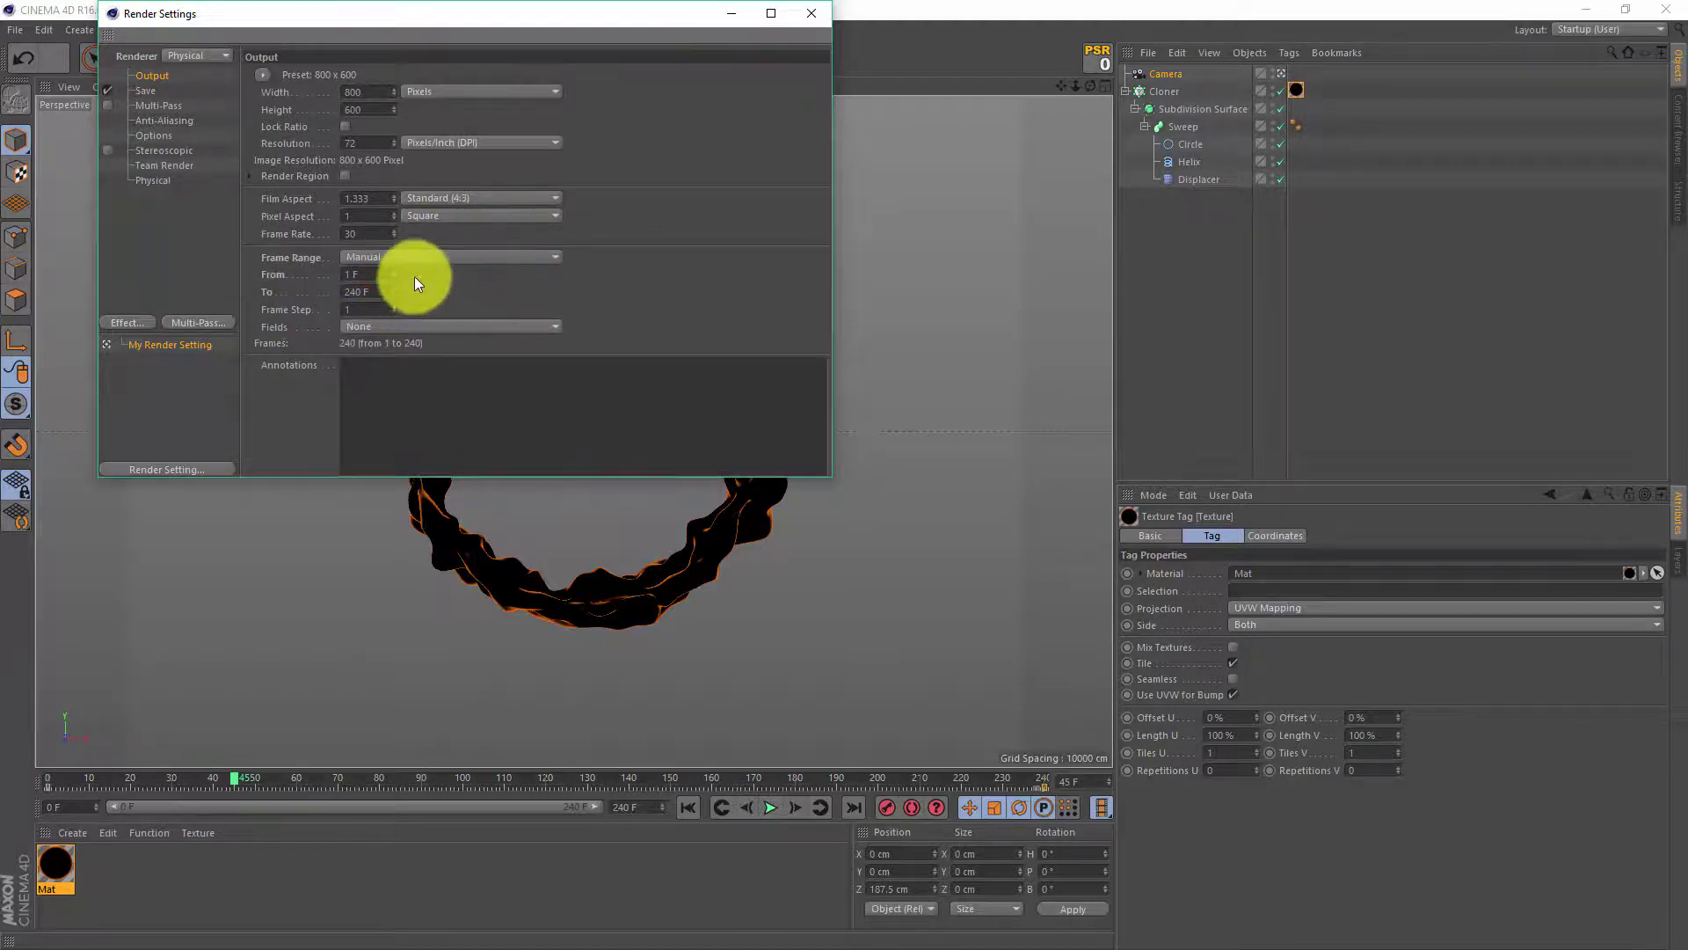
Set the output resolution to 1280 x 720 pixels
{"action": "left_click", "coordinate": [393, 89]}
{"action": "left_click", "coordinate": [375, 91]}
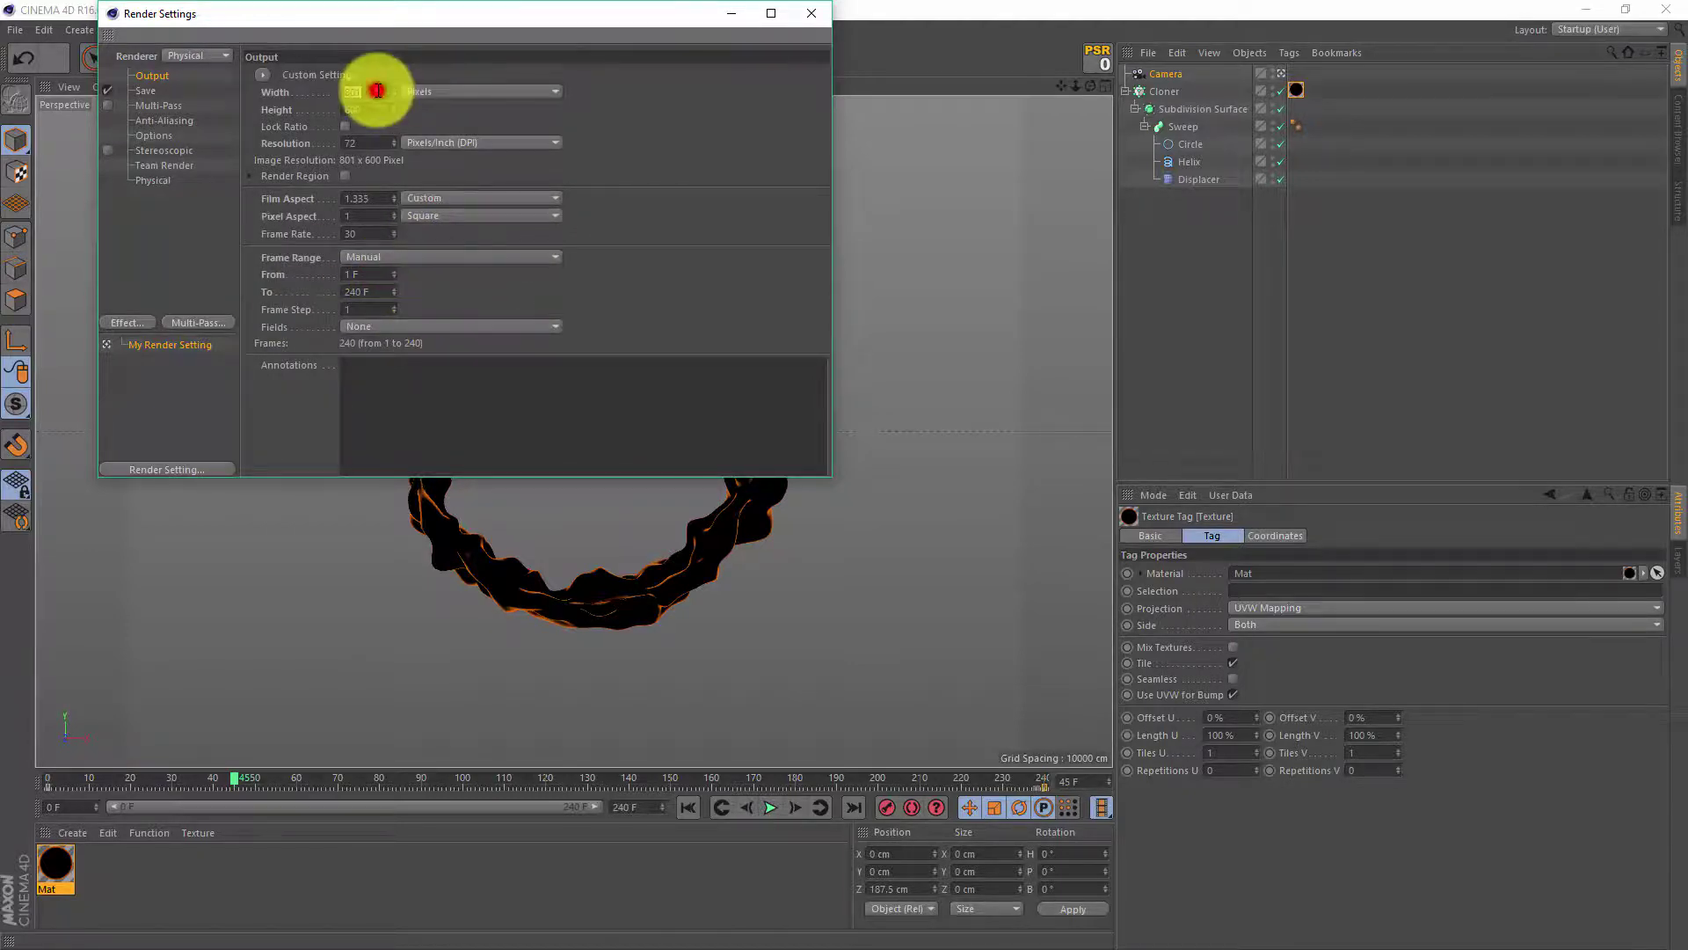
{"action": "type", "text": "1280"}
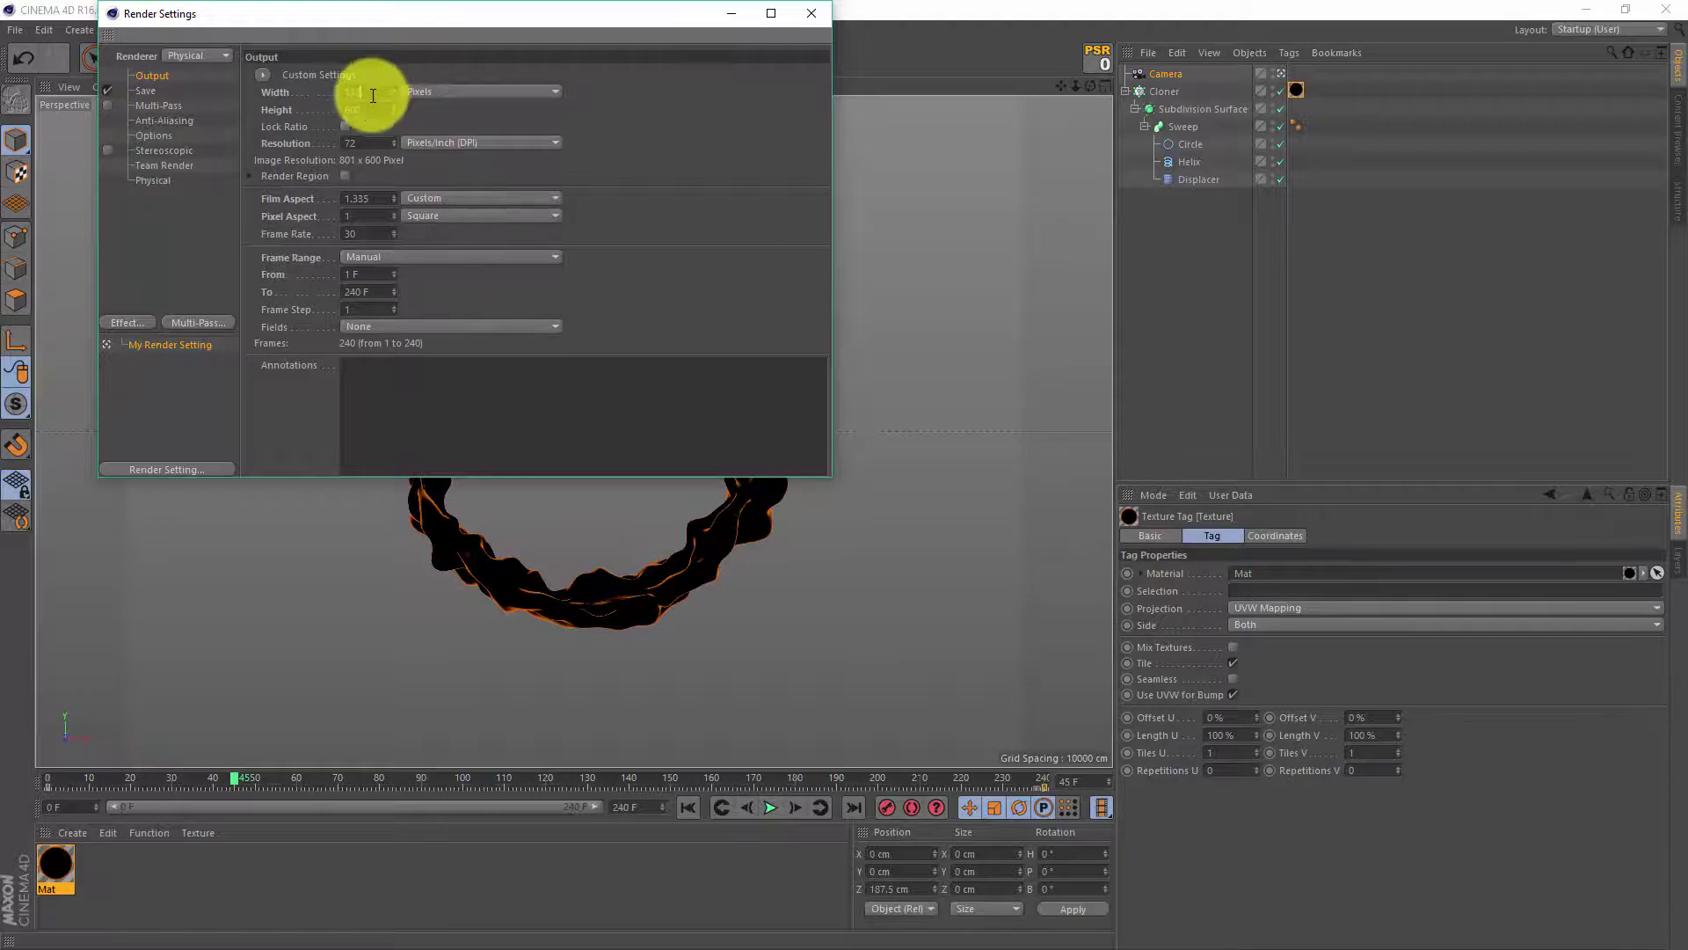
{"action": "left_click", "coordinate": [361, 111]}
{"action": "type", "text": "720"}
{"action": "left_click", "coordinate": [647, 109]}
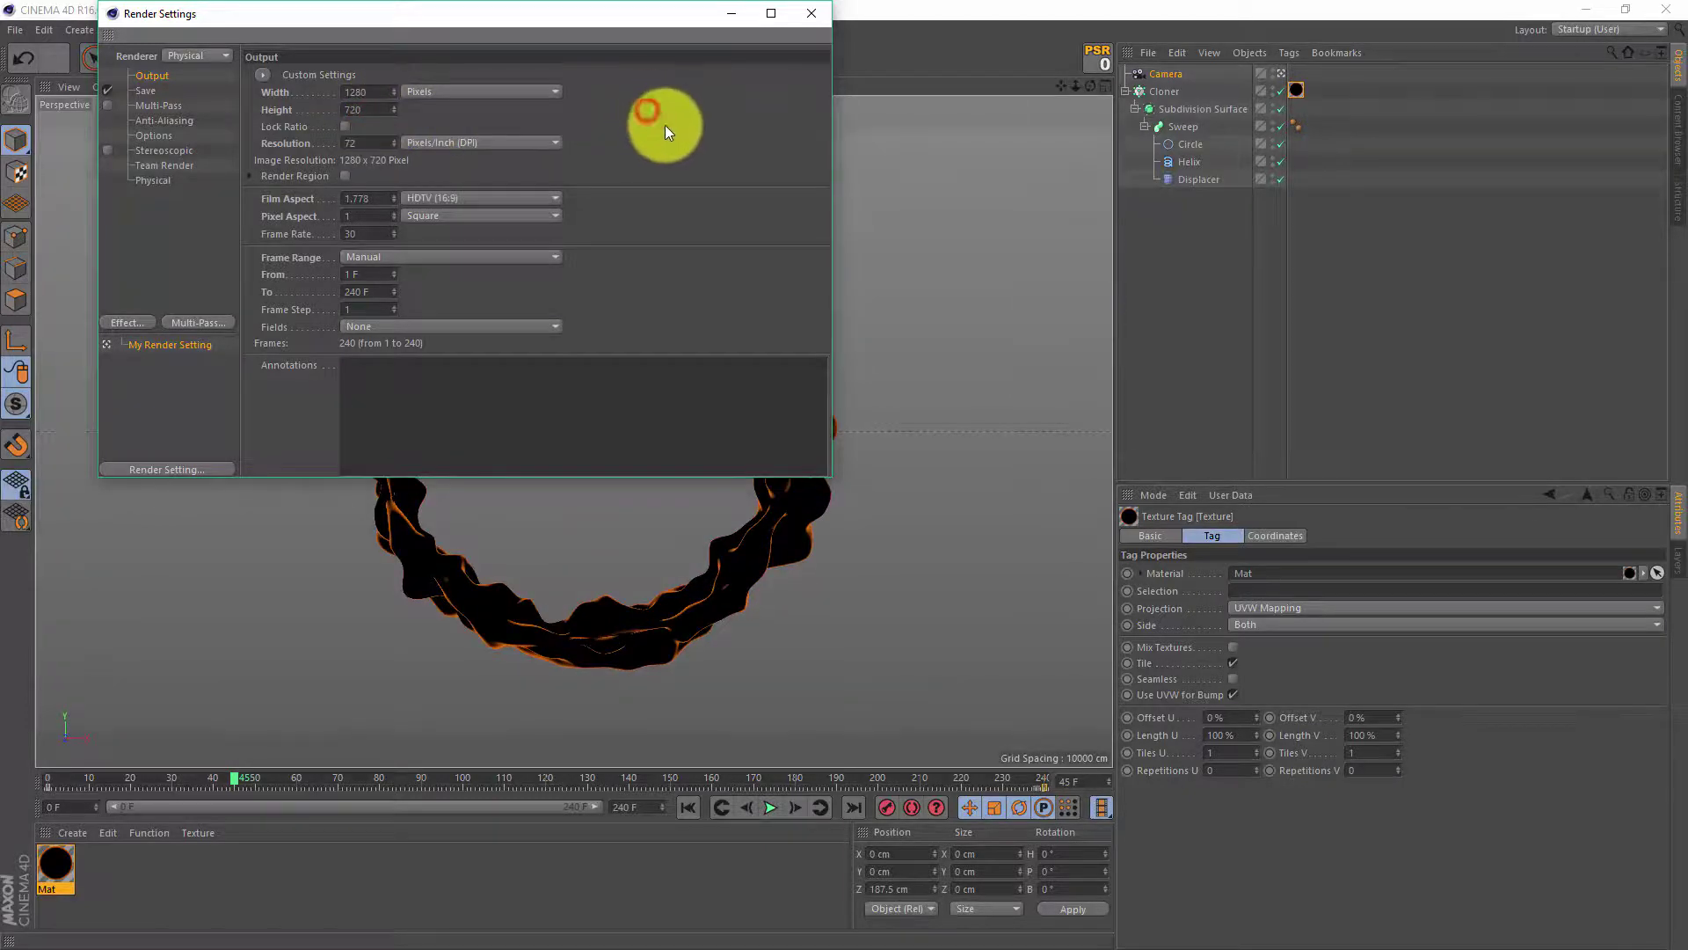
Close Render Settings, review Cloner and camera attributes, and render the sequence to Picture Viewer
{"action": "left_click", "coordinate": [810, 14]}
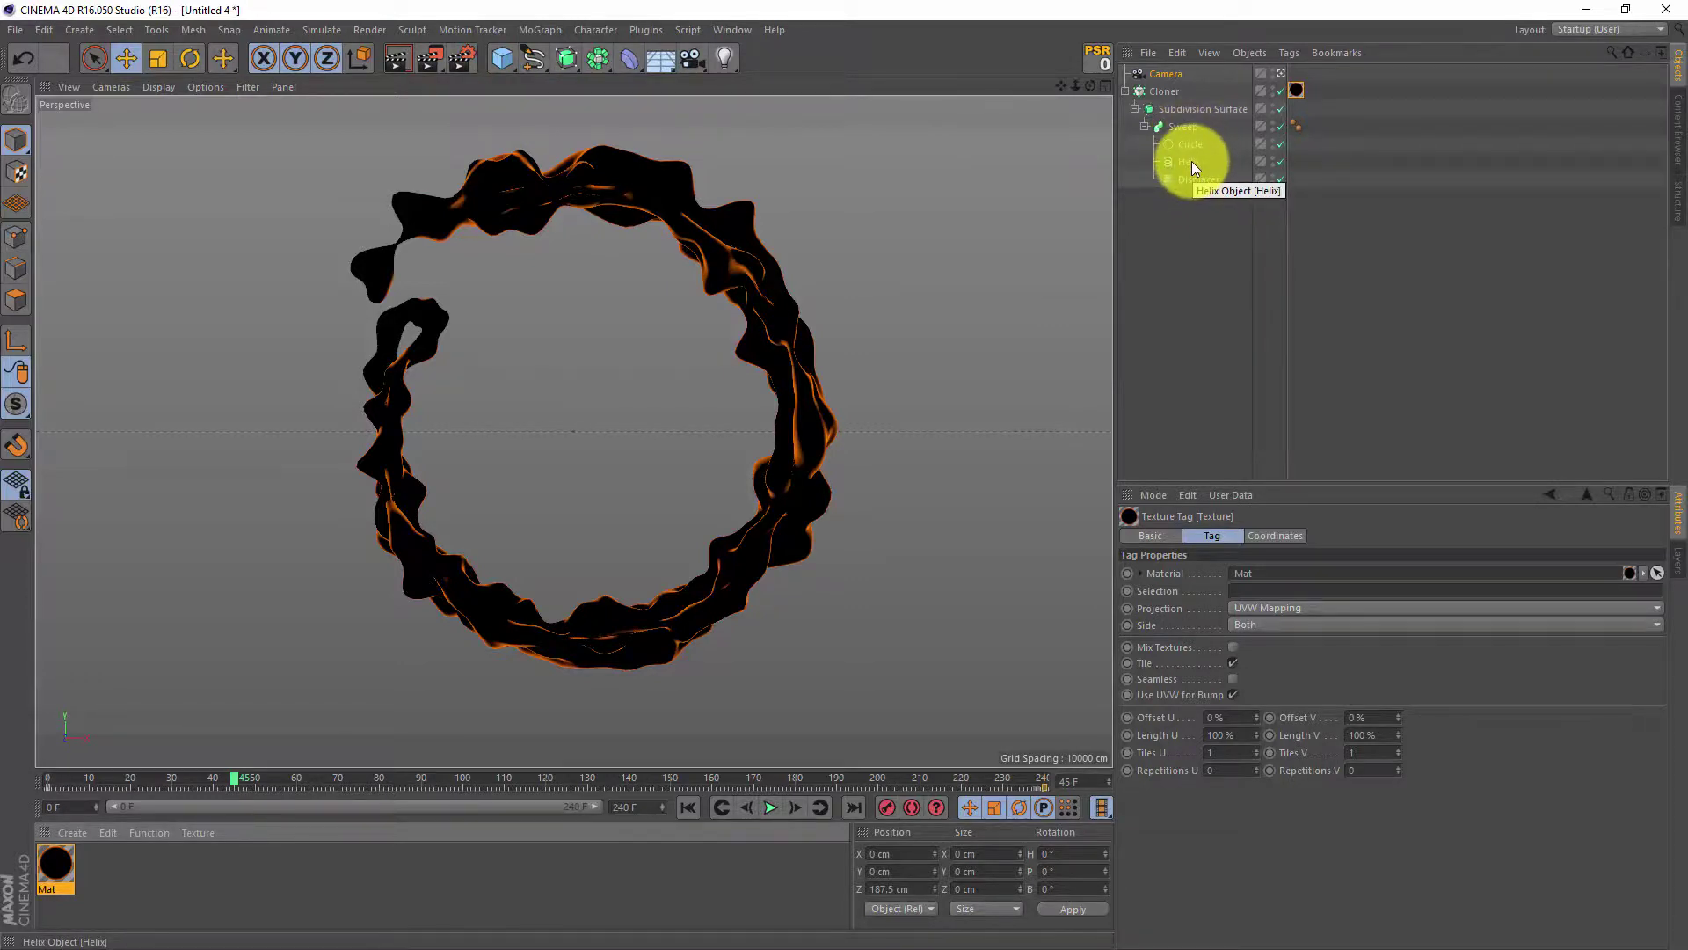
{"action": "left_click", "coordinate": [1168, 92]}
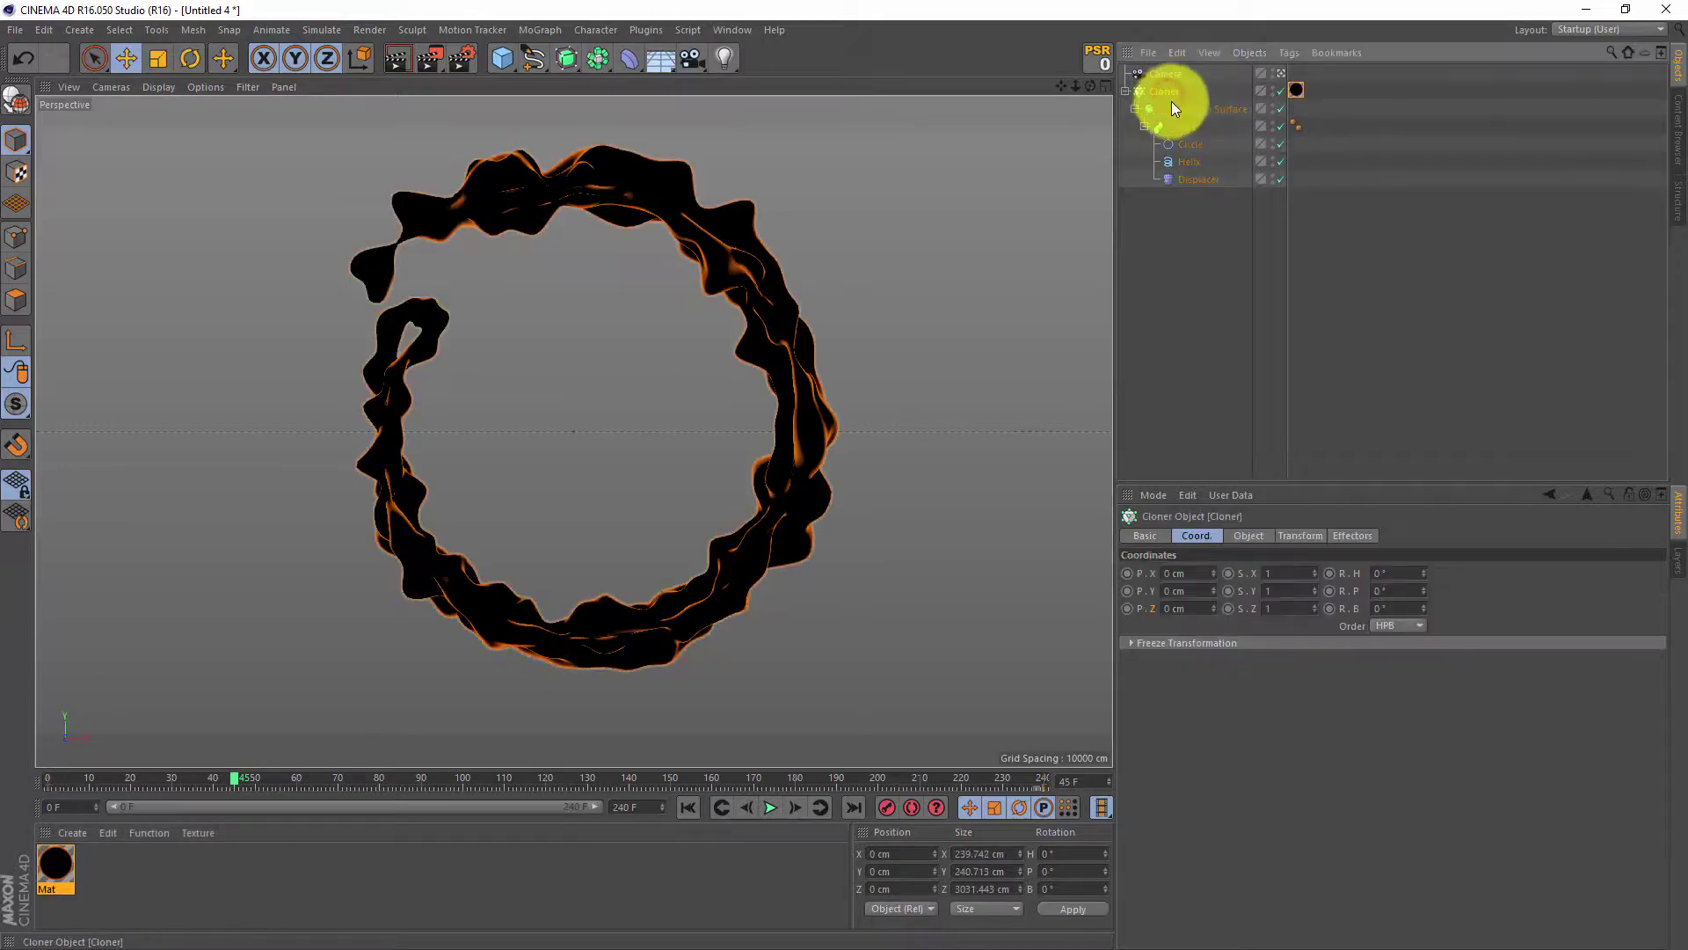
{"action": "left_click", "coordinate": [1245, 533]}
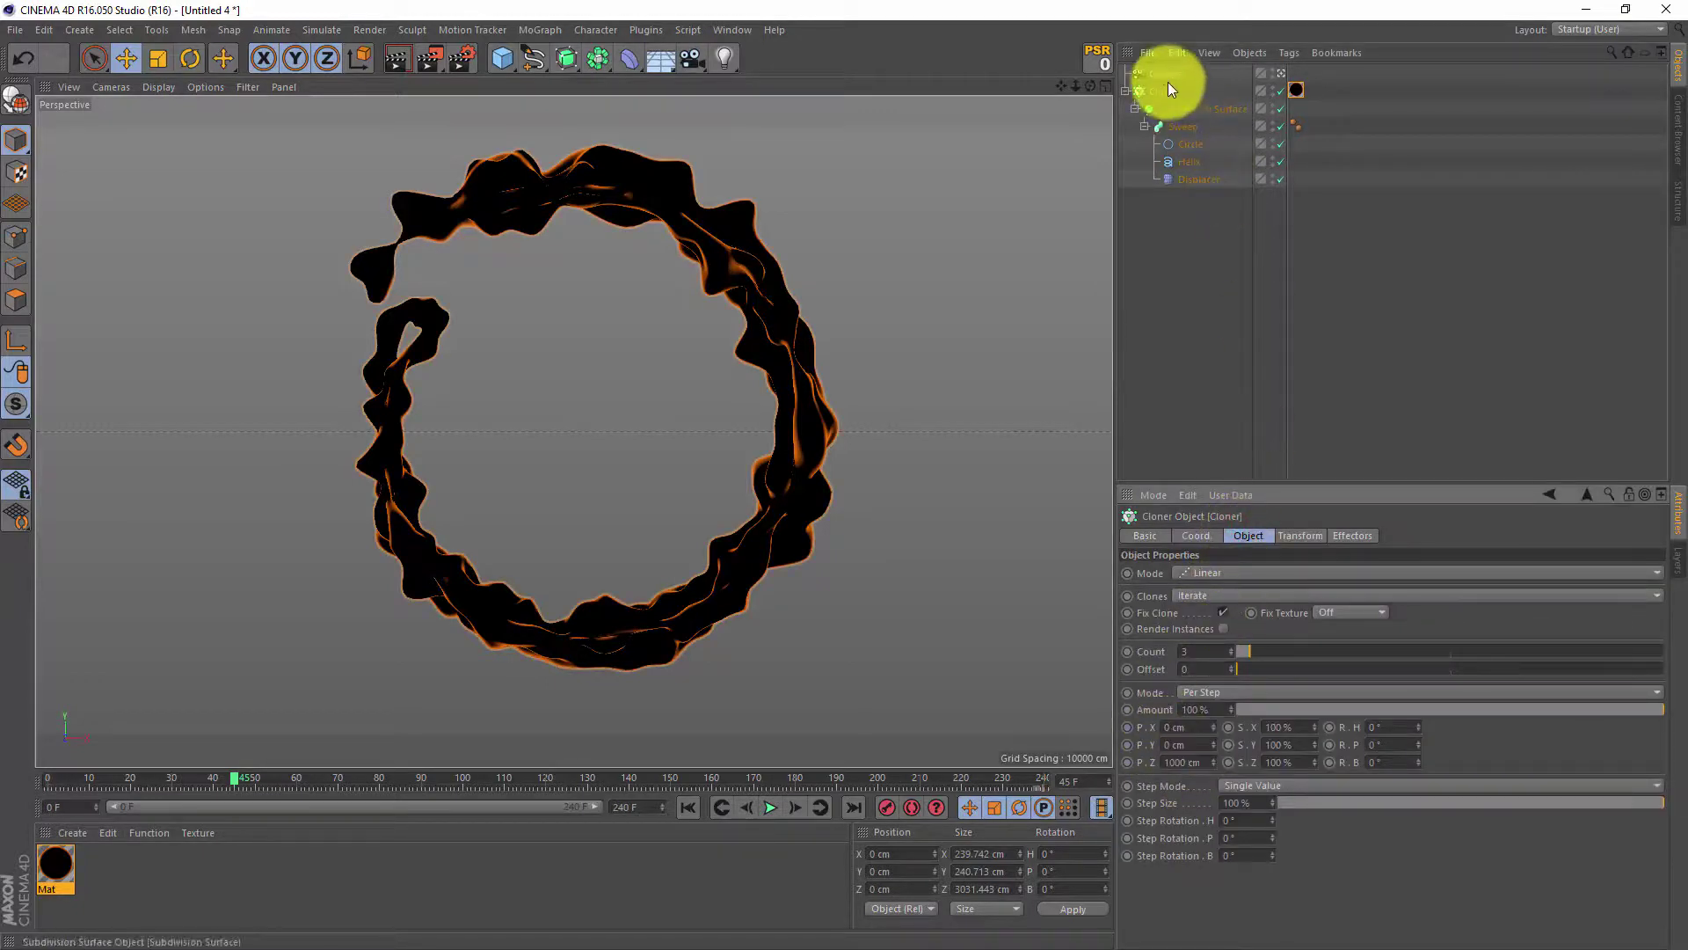
{"action": "left_click", "coordinate": [1168, 77]}
{"action": "left_click", "coordinate": [1216, 535]}
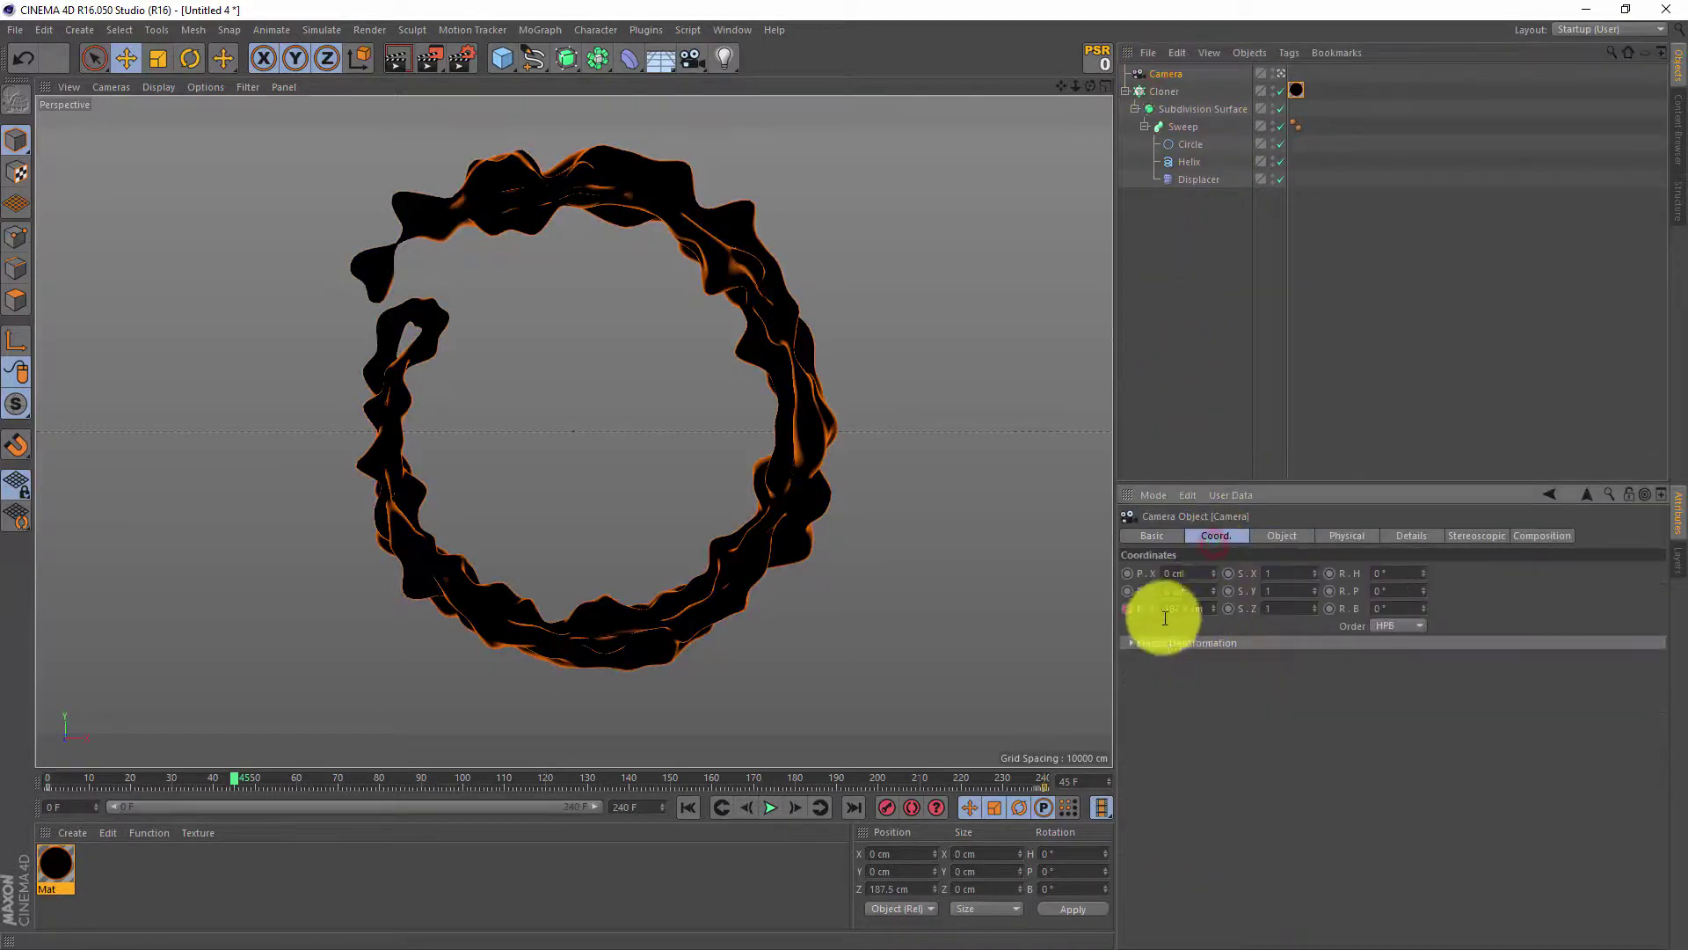
{"action": "left_click", "coordinate": [851, 808]}
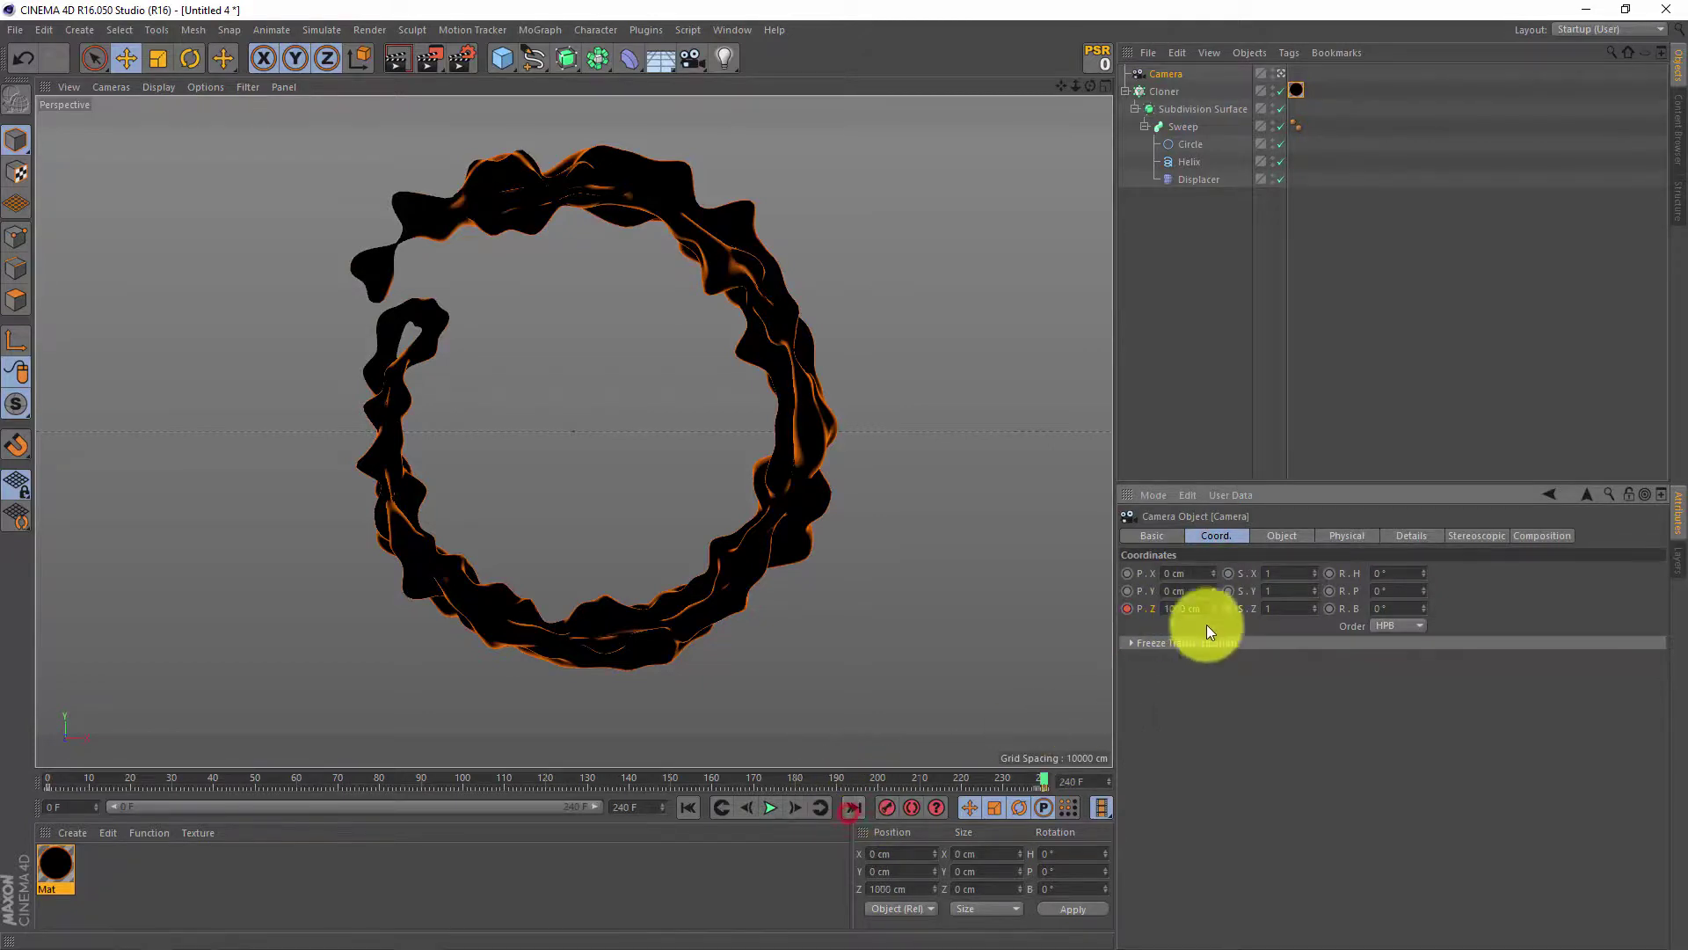
{"action": "left_click_drag", "start_coordinate": [430, 58], "coordinate": [491, 153]}
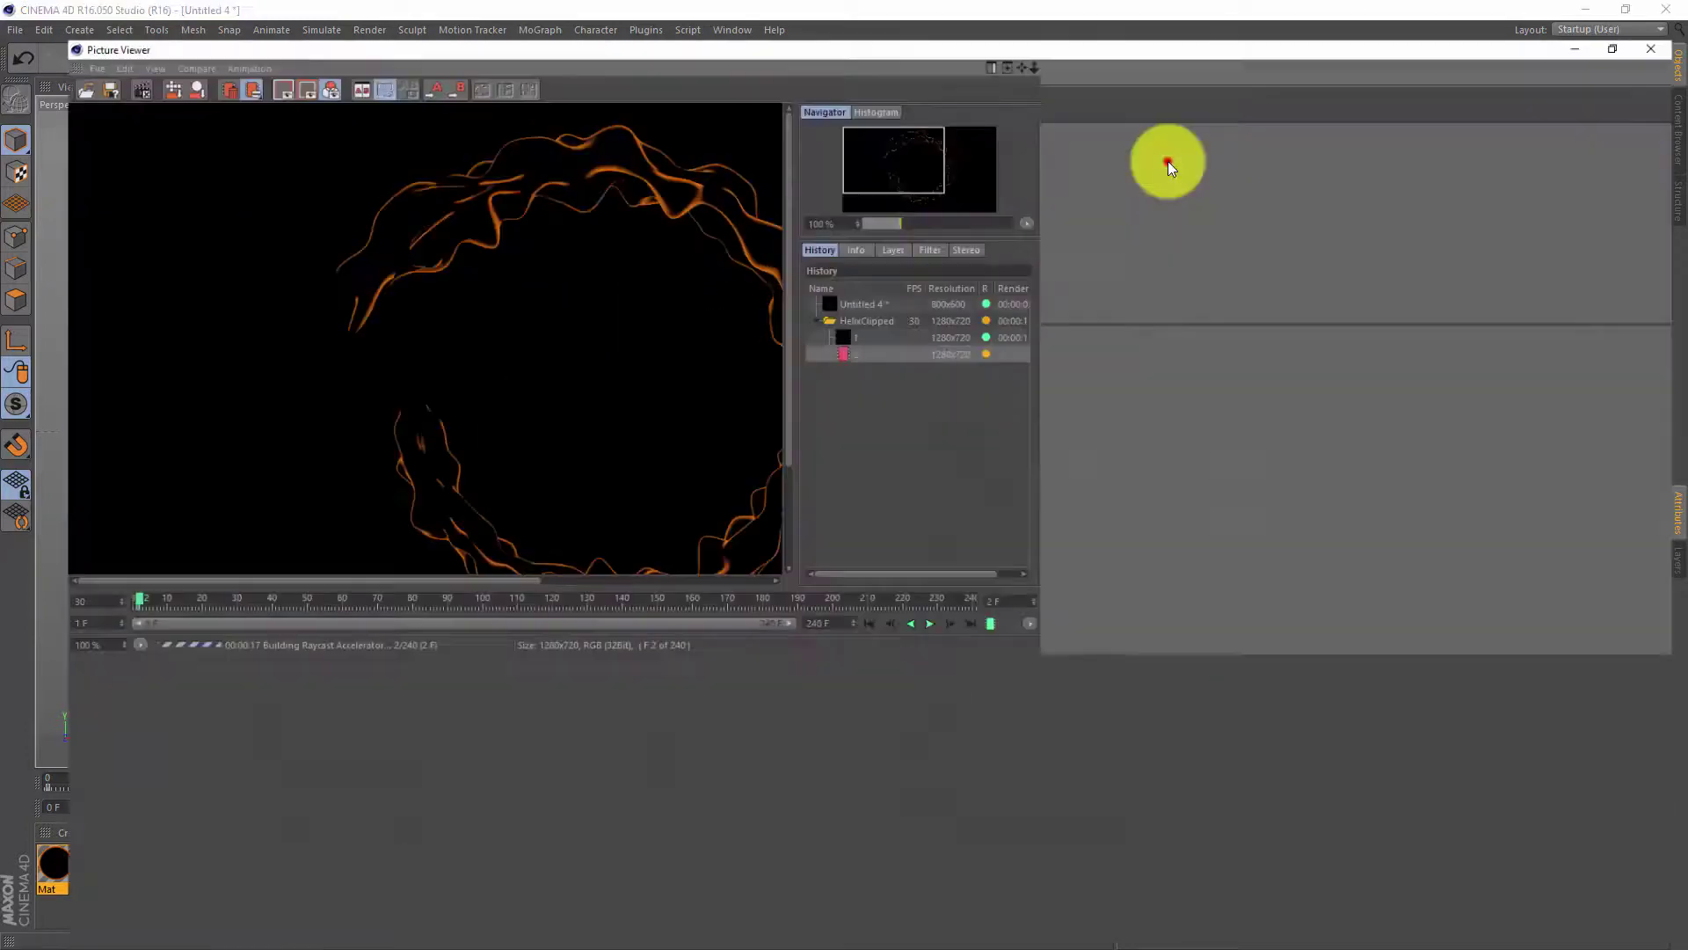
Maximize the Picture Viewer to watch the HelixClipped frames render
{"action": "left_click", "coordinate": [1167, 162]}
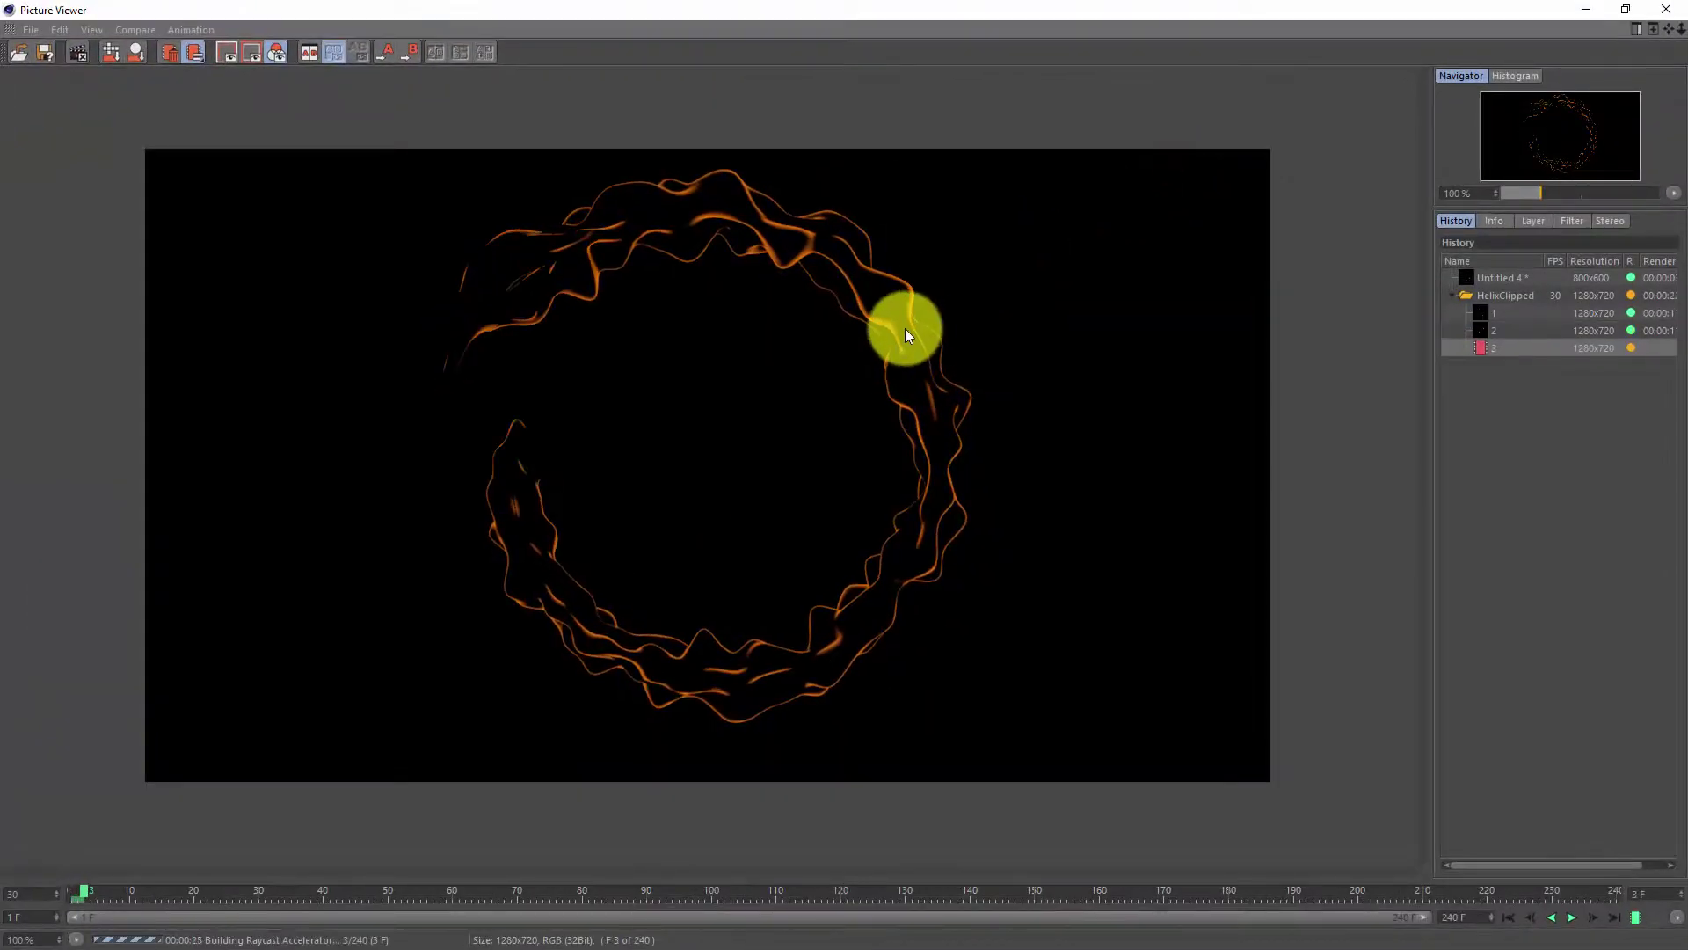